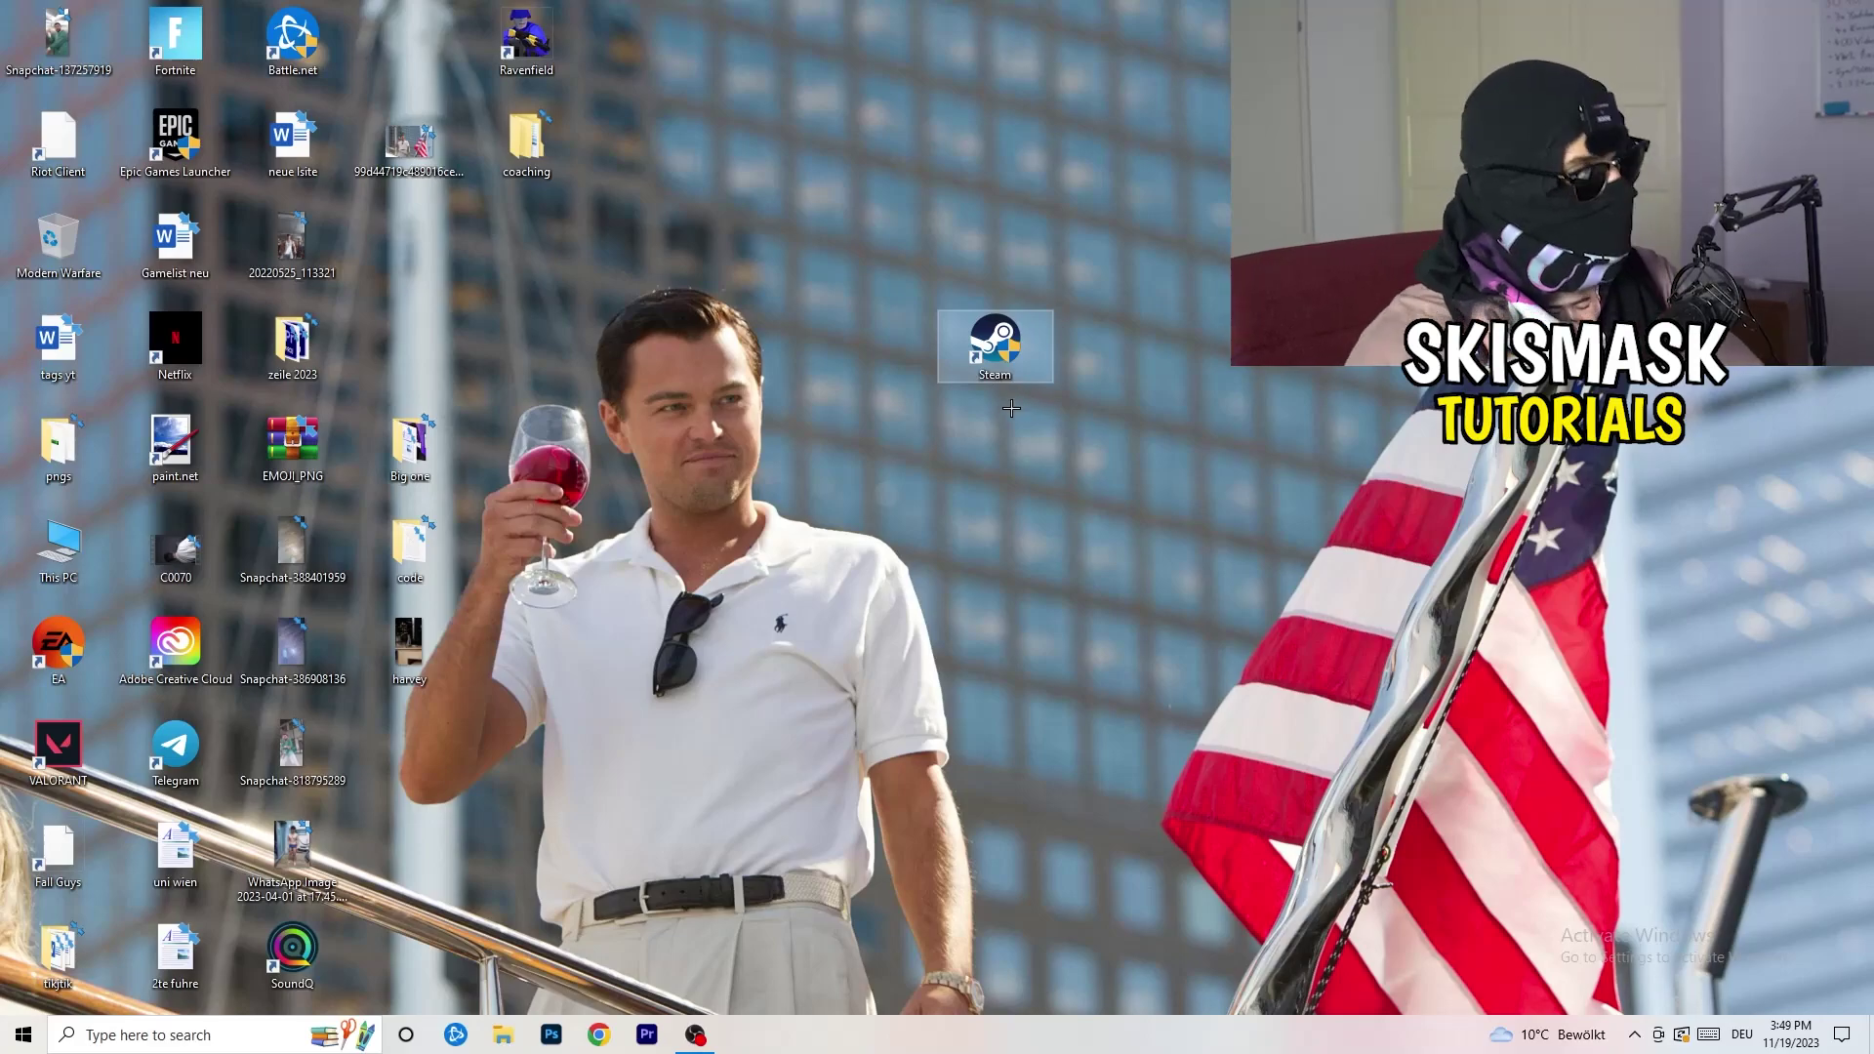
# Open the Steam shortcut's properties, review its compatibility mode and administrator settings, and confirm the dialog.
pyautogui.rightClick(1010, 343)
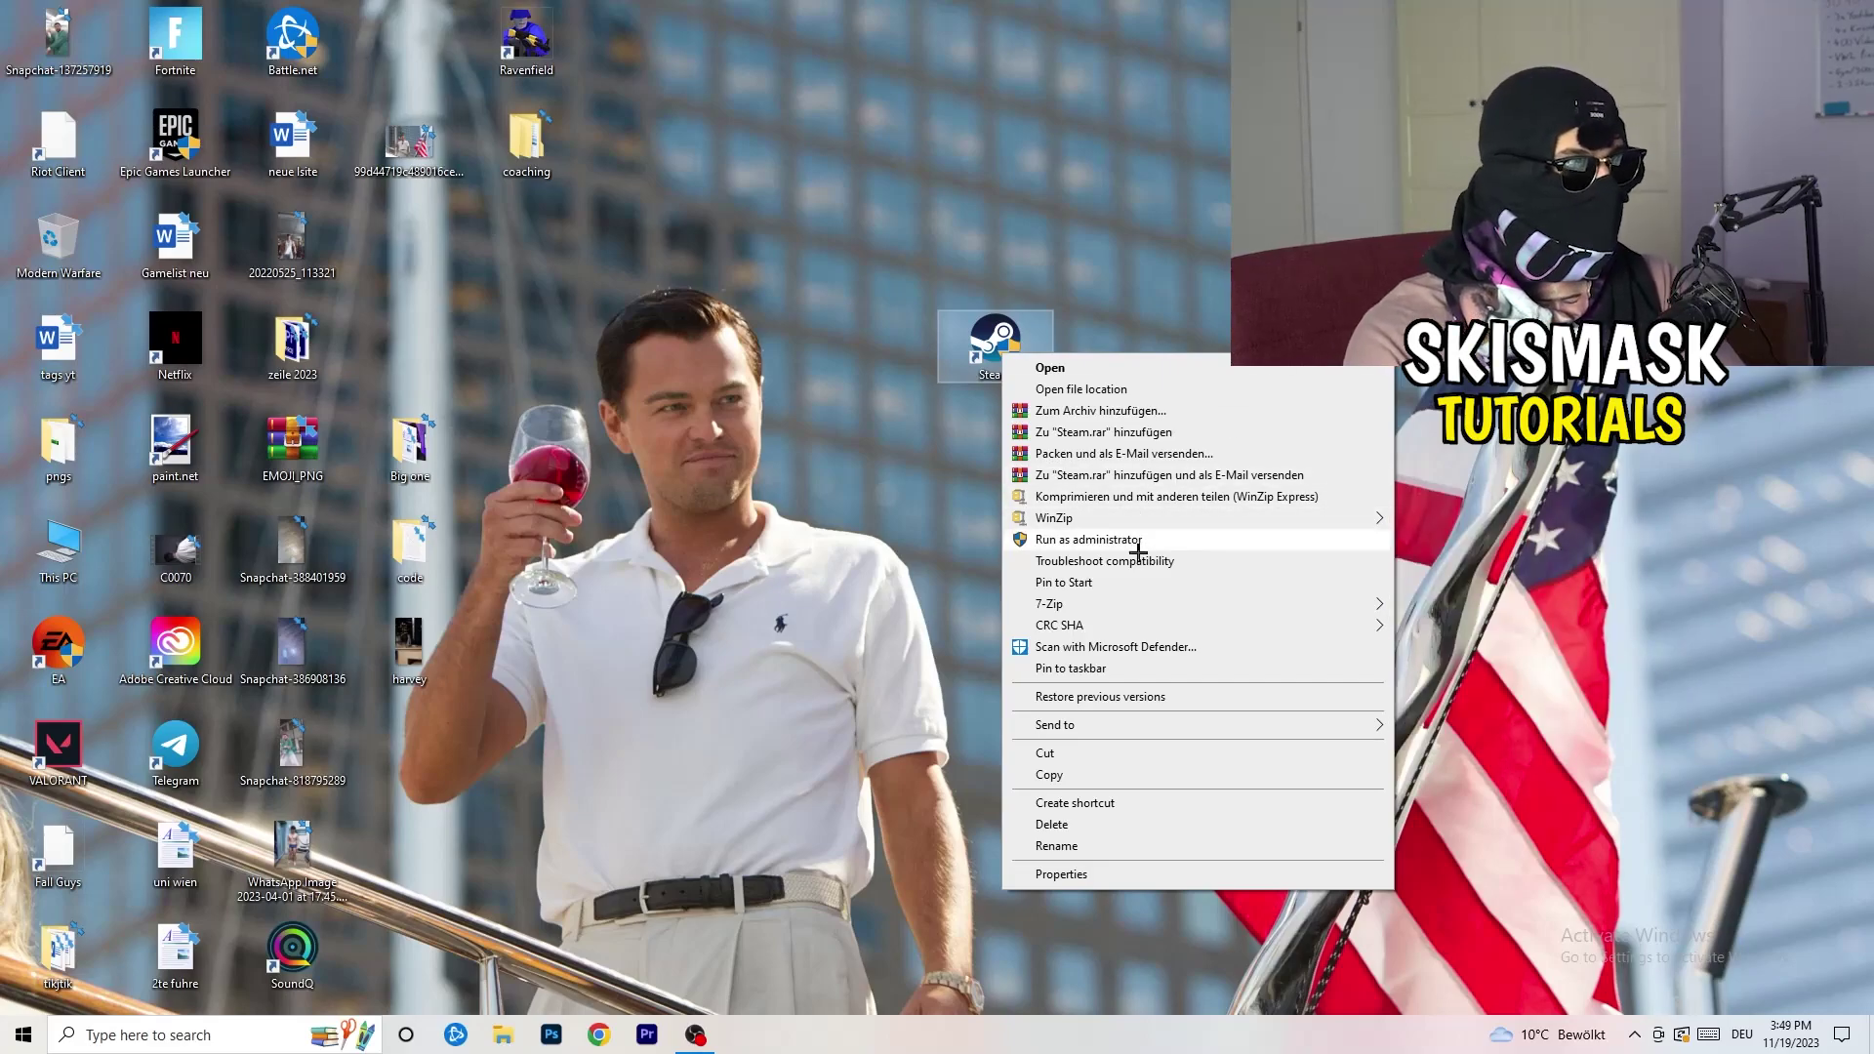
pyautogui.click(1084, 876)
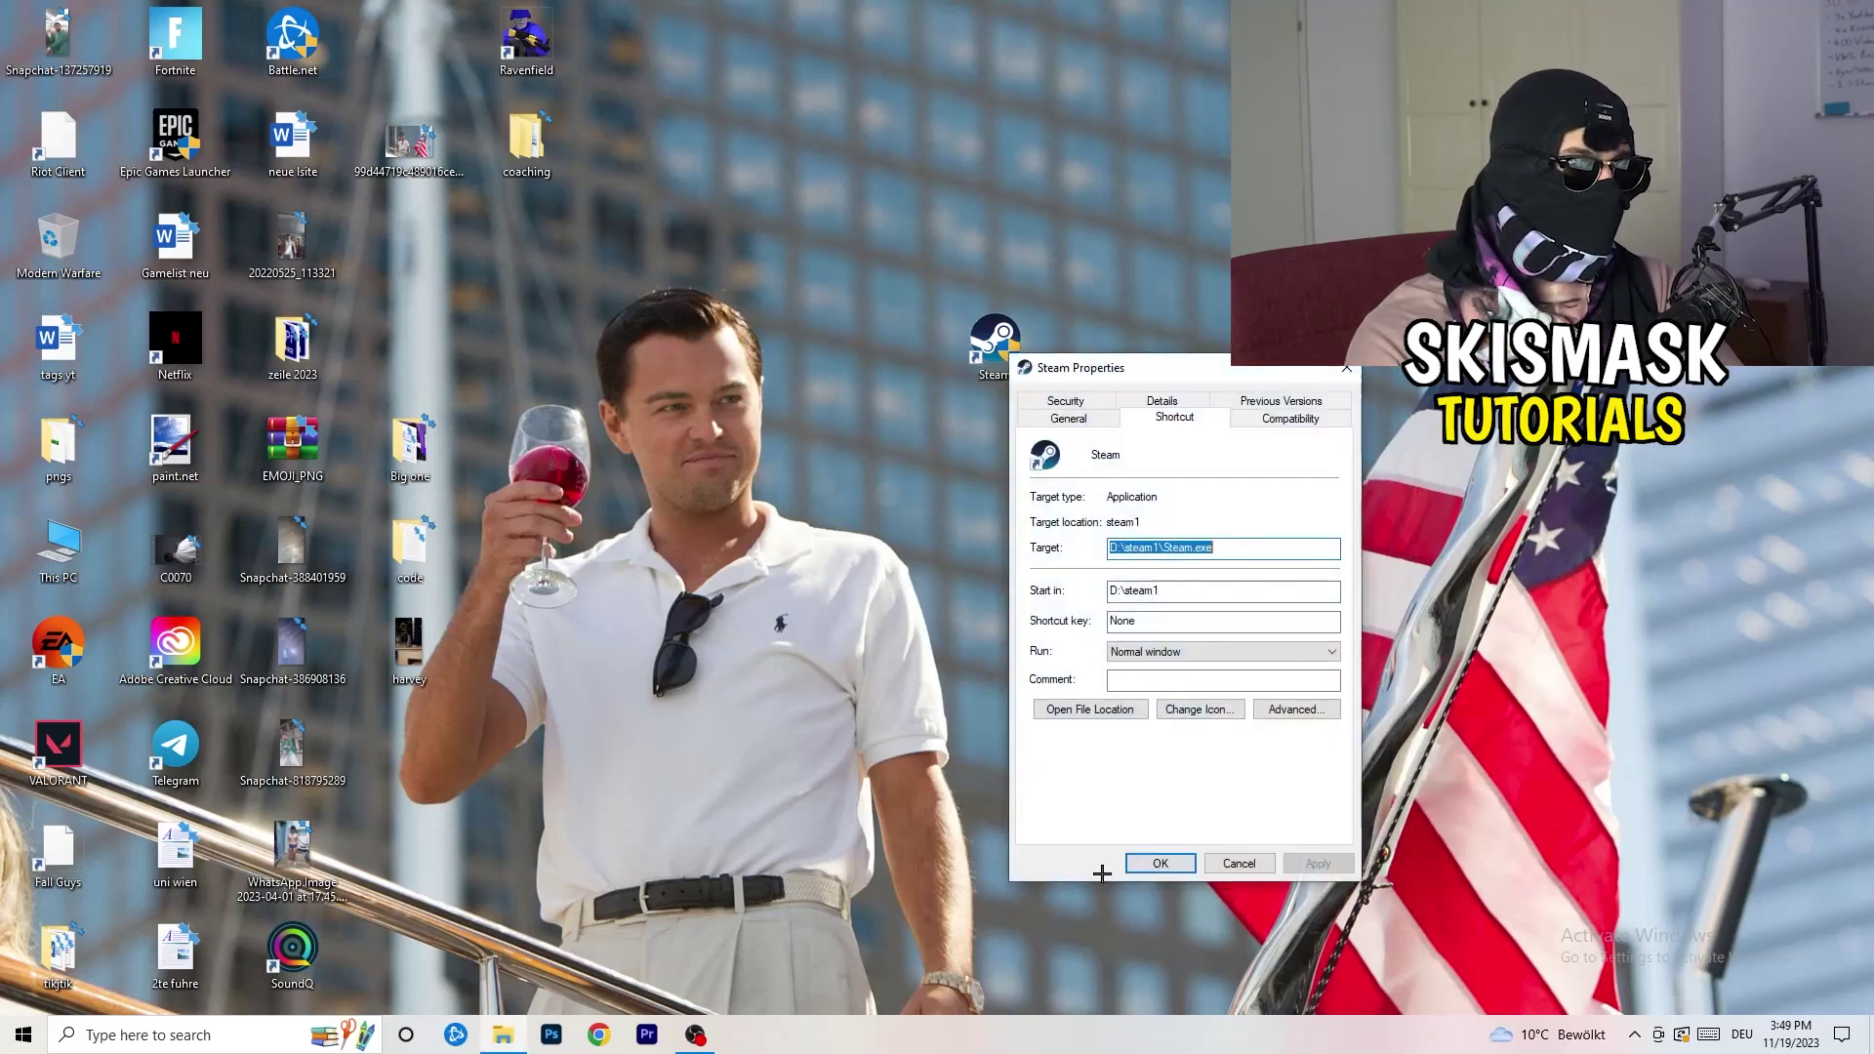
pyautogui.moveTo(1171, 364); pyautogui.dragTo(830, 277)
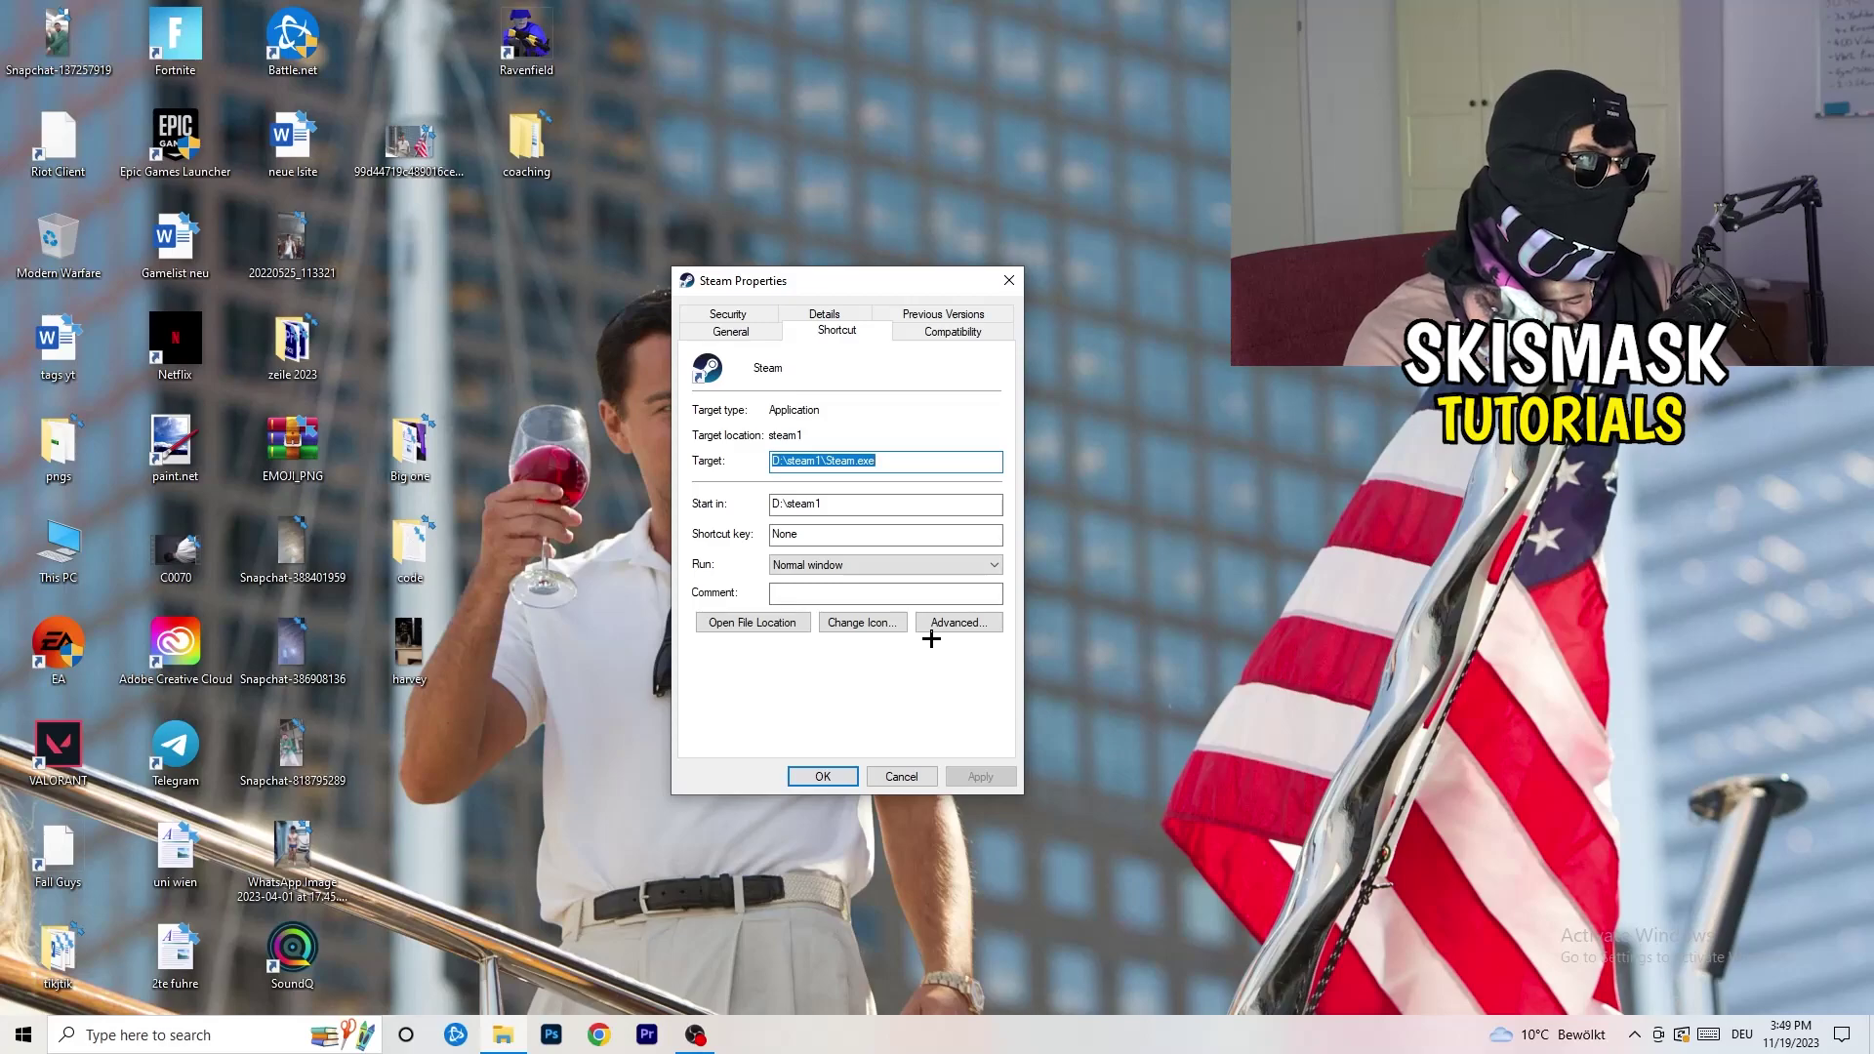
pyautogui.click(961, 333)
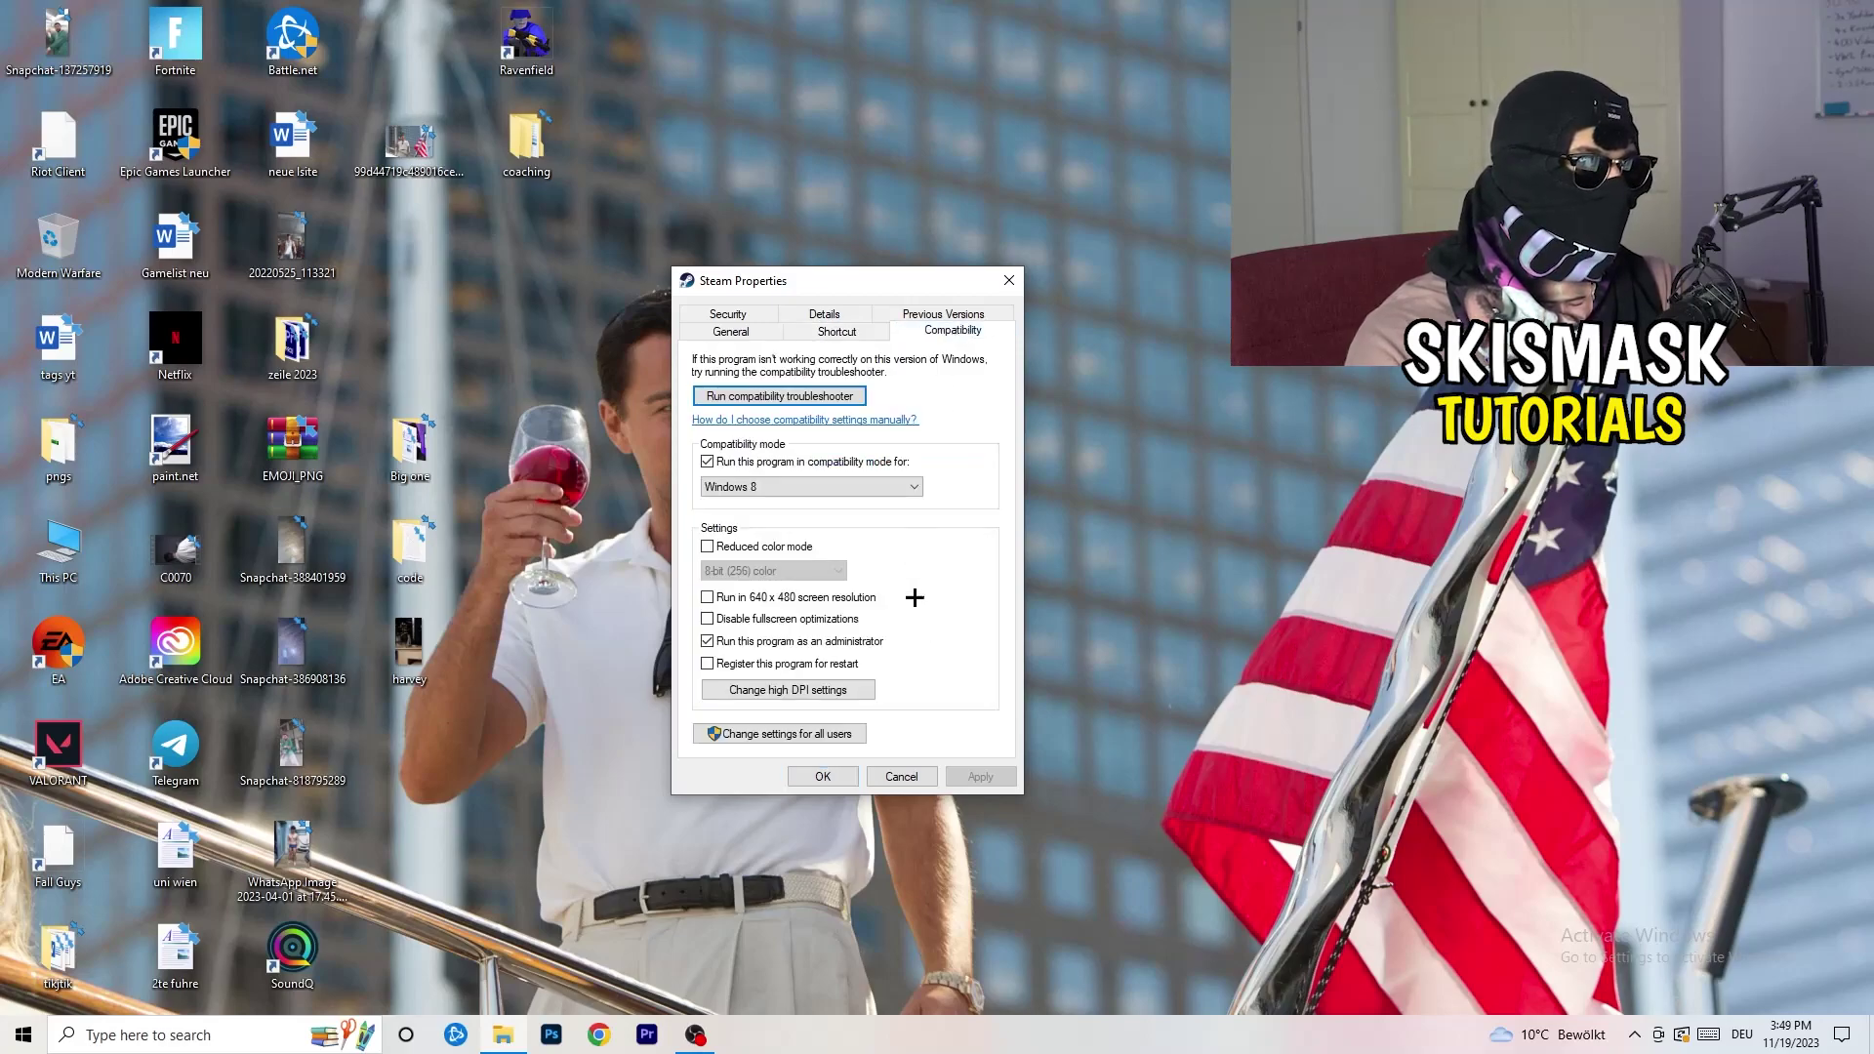
pyautogui.moveTo(862, 286); pyautogui.dragTo(1083, 203)
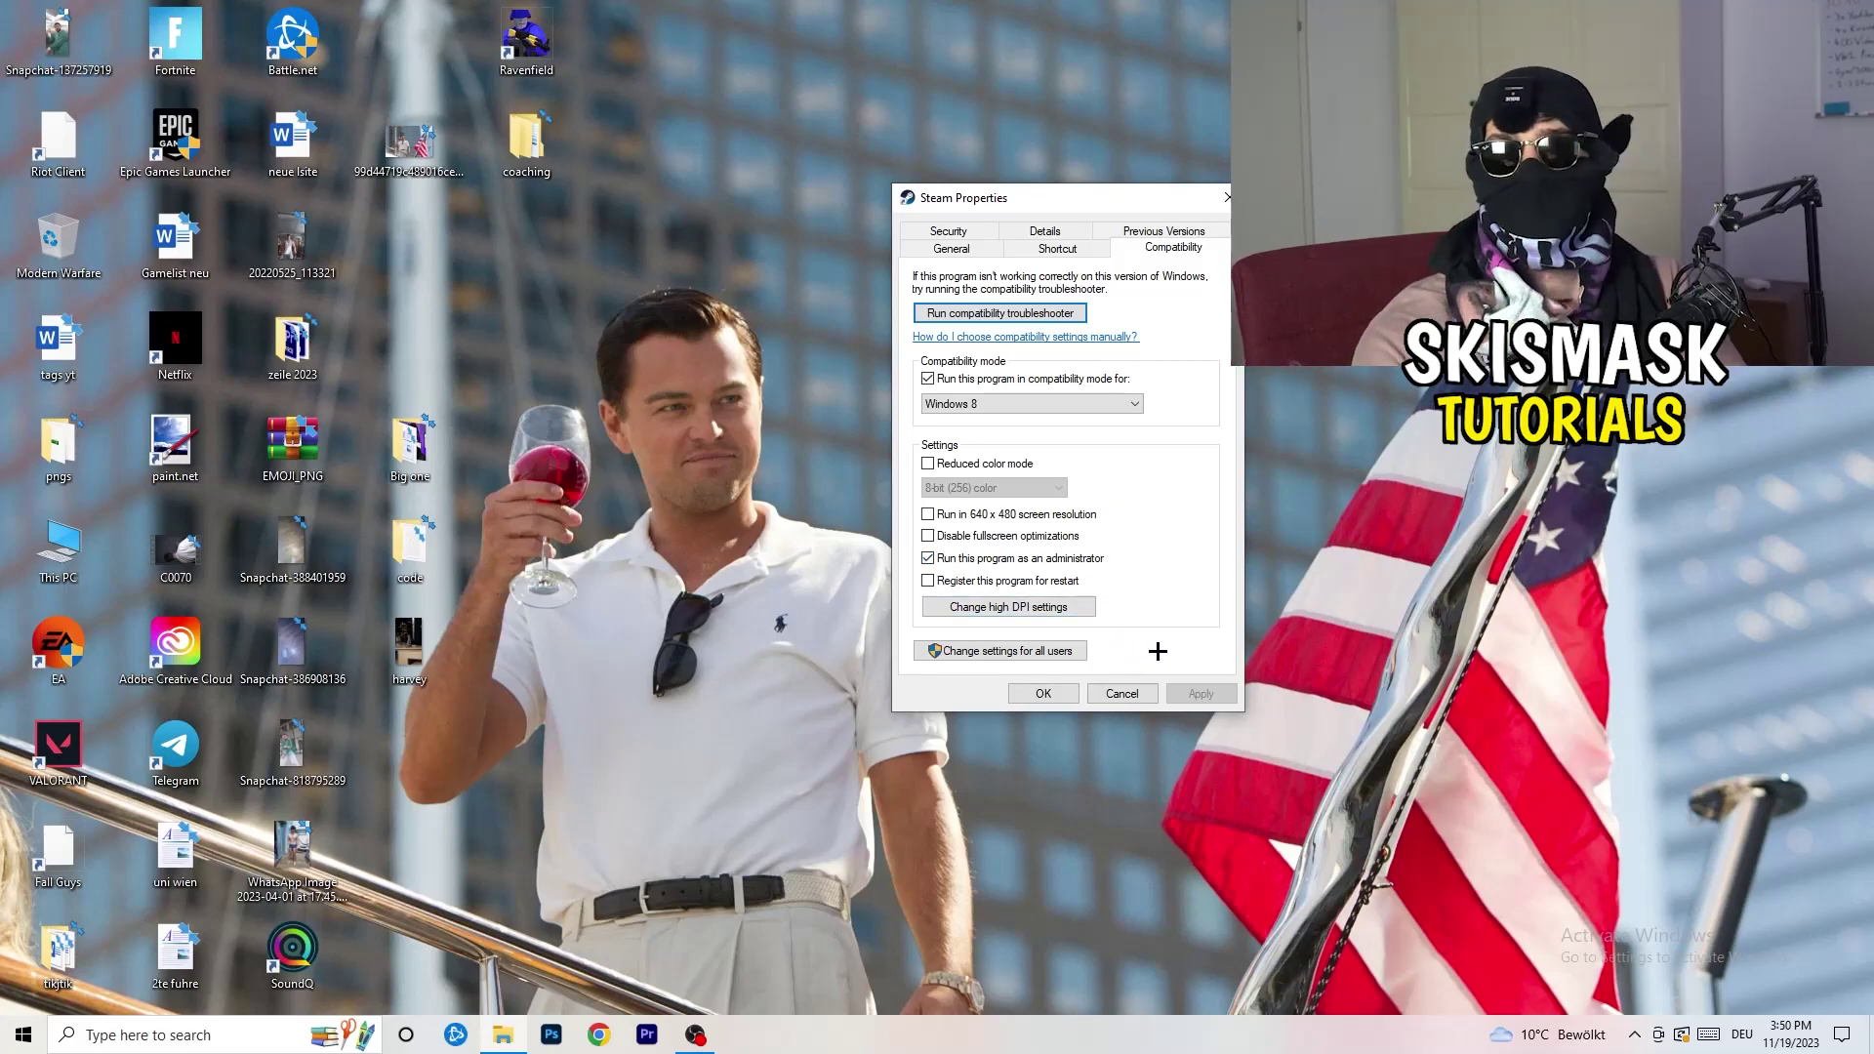
pyautogui.click(1052, 694)
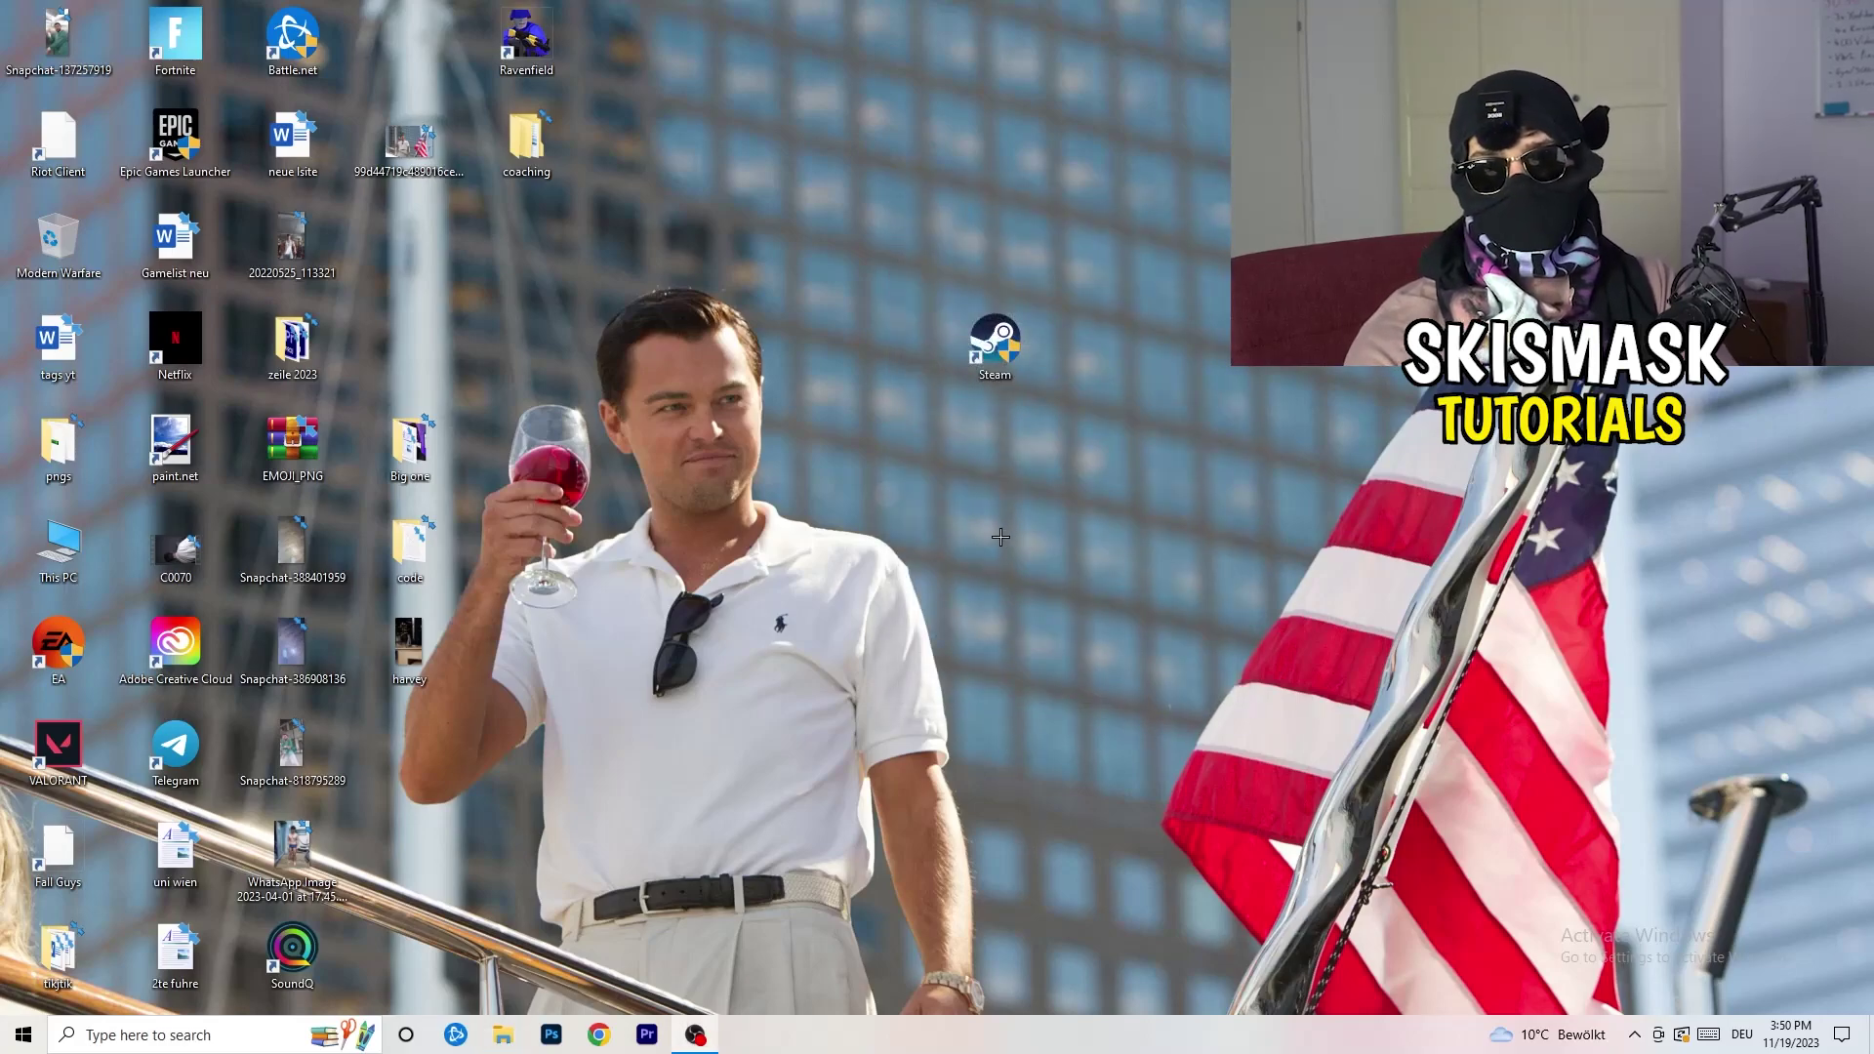
# Move the Steam shortcut closer to the other desktop icons and check its compatibility settings again.
pyautogui.moveTo(996, 342); pyautogui.dragTo(884, 344)
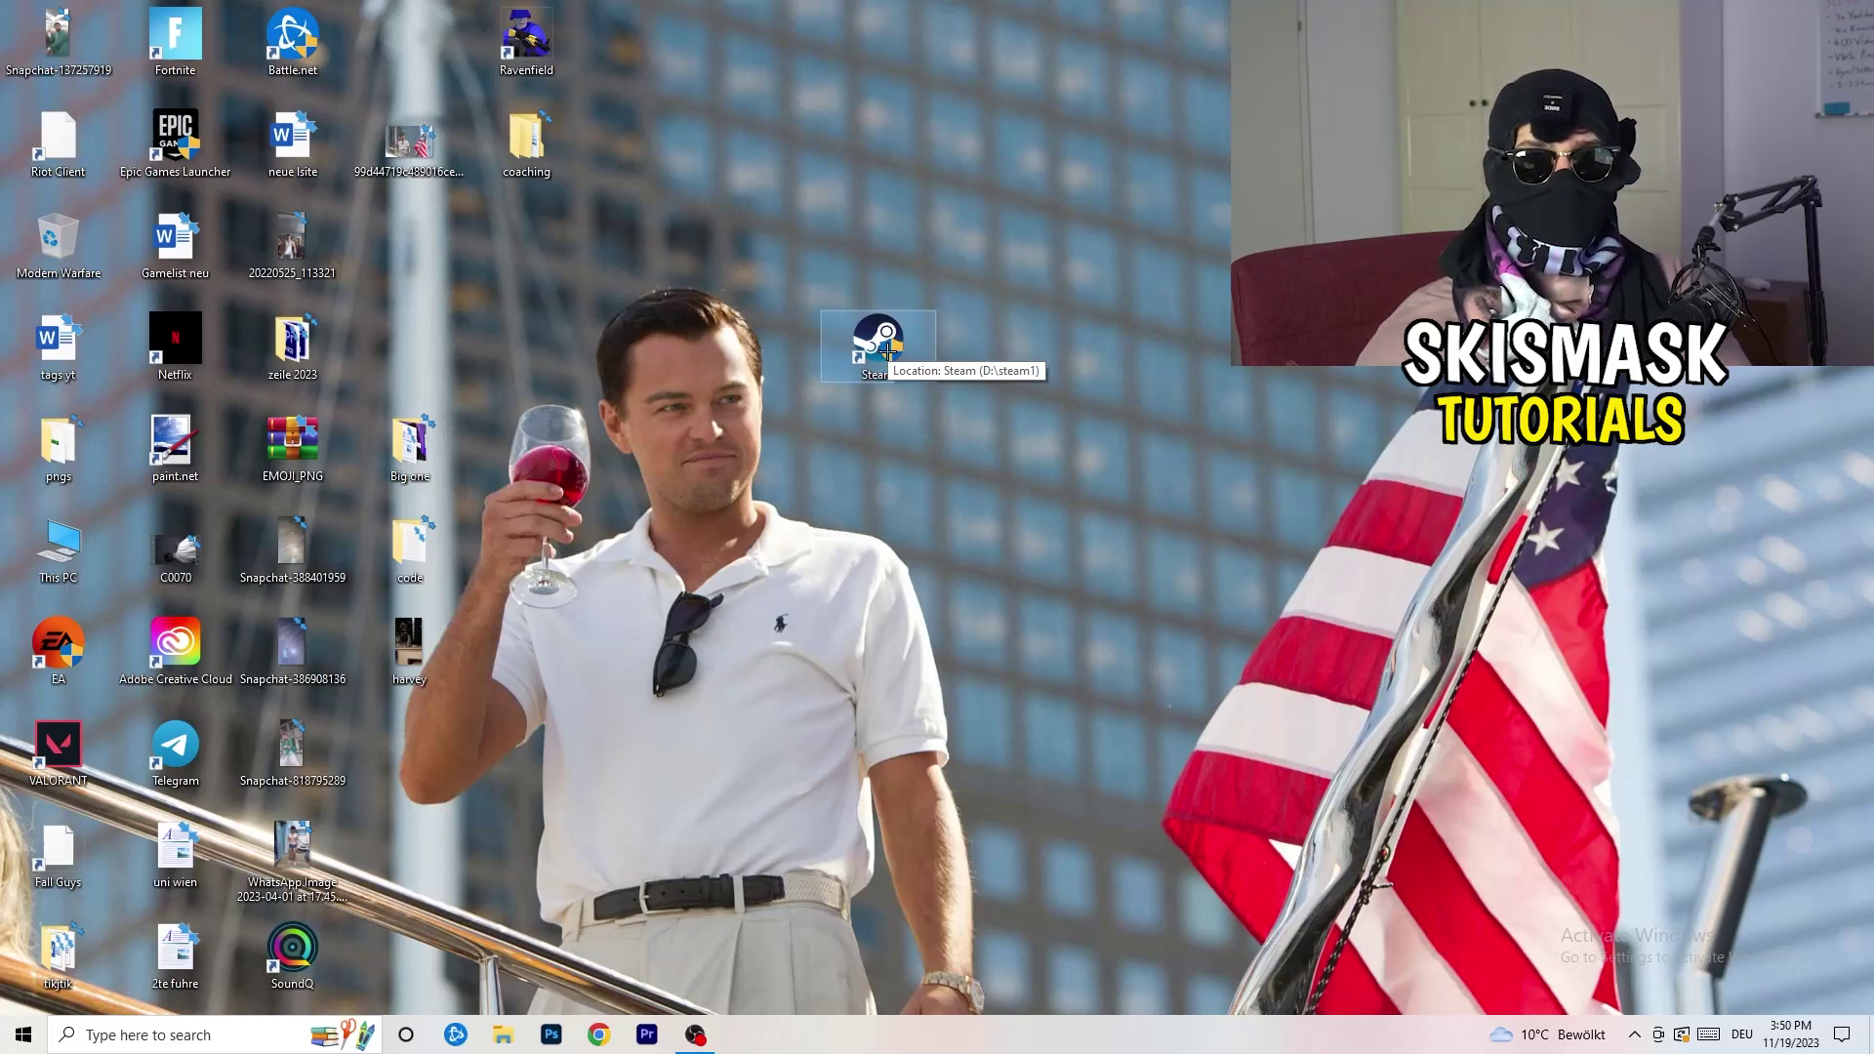
pyautogui.moveTo(886, 350); pyautogui.dragTo(652, 351)
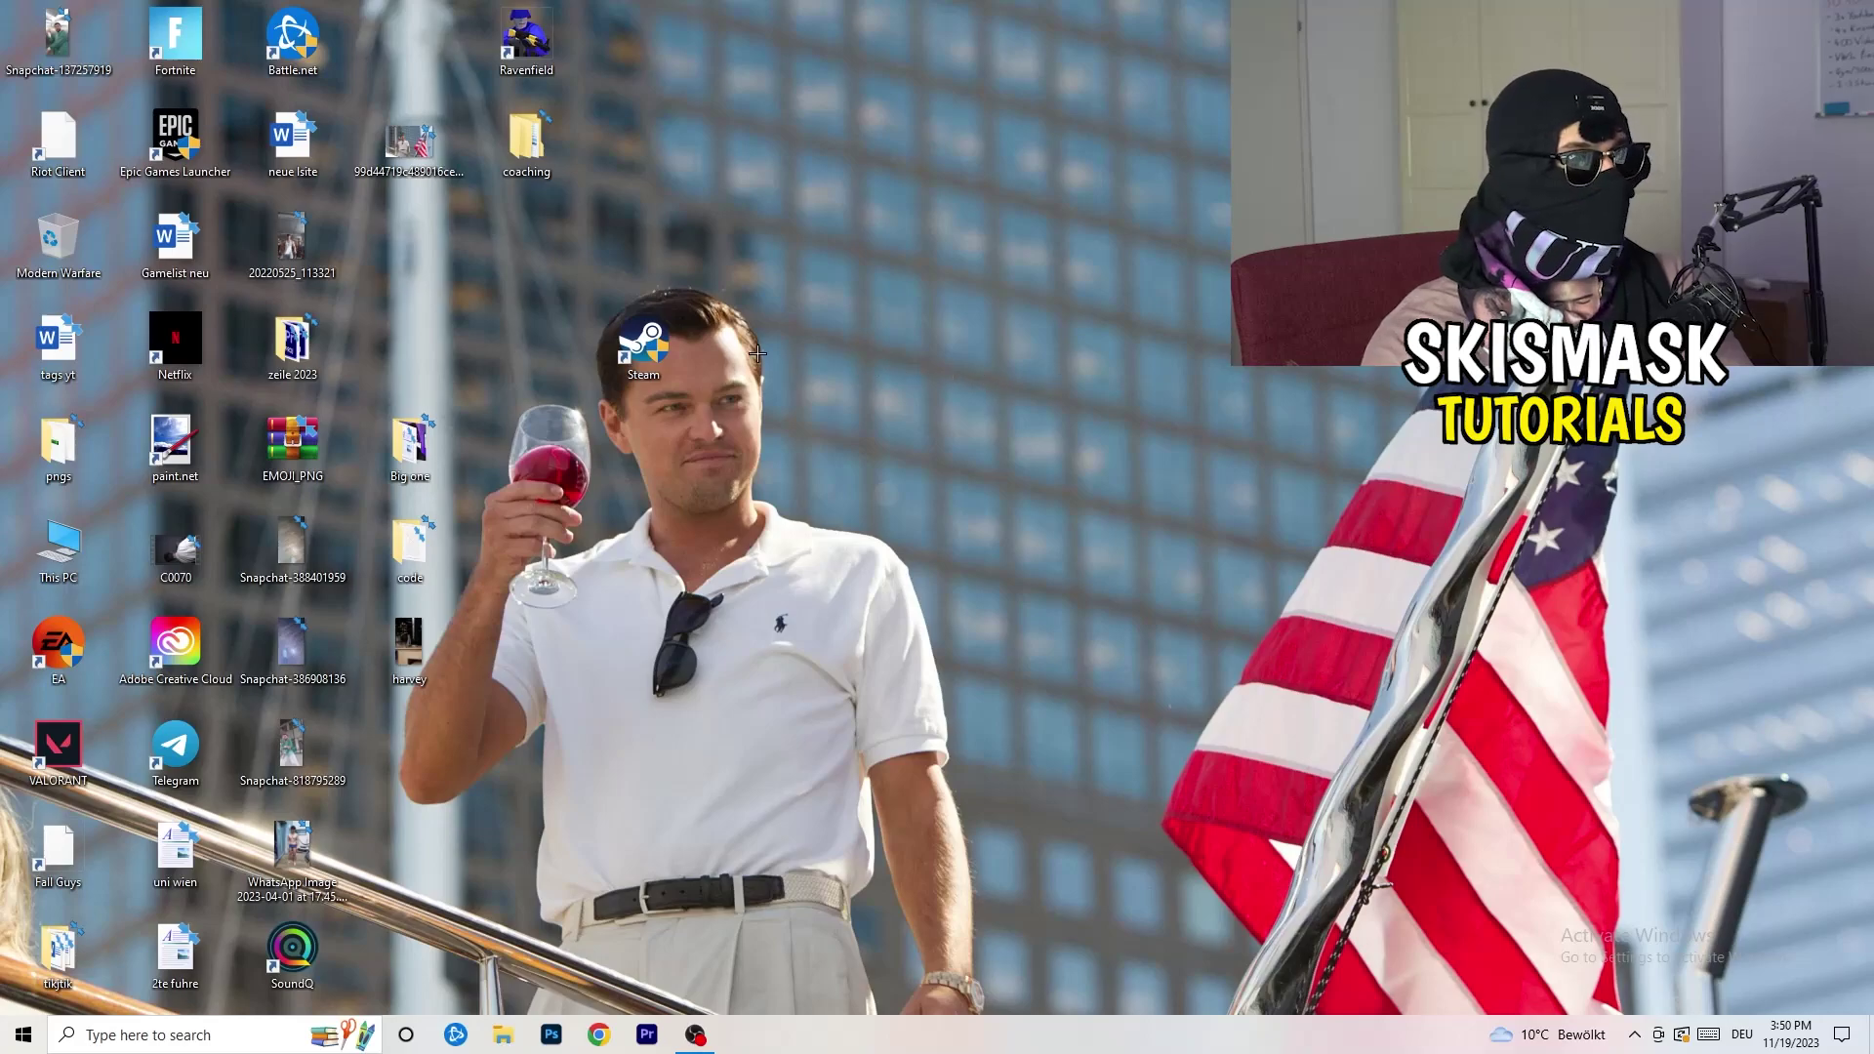
pyautogui.rightClick(647, 364)
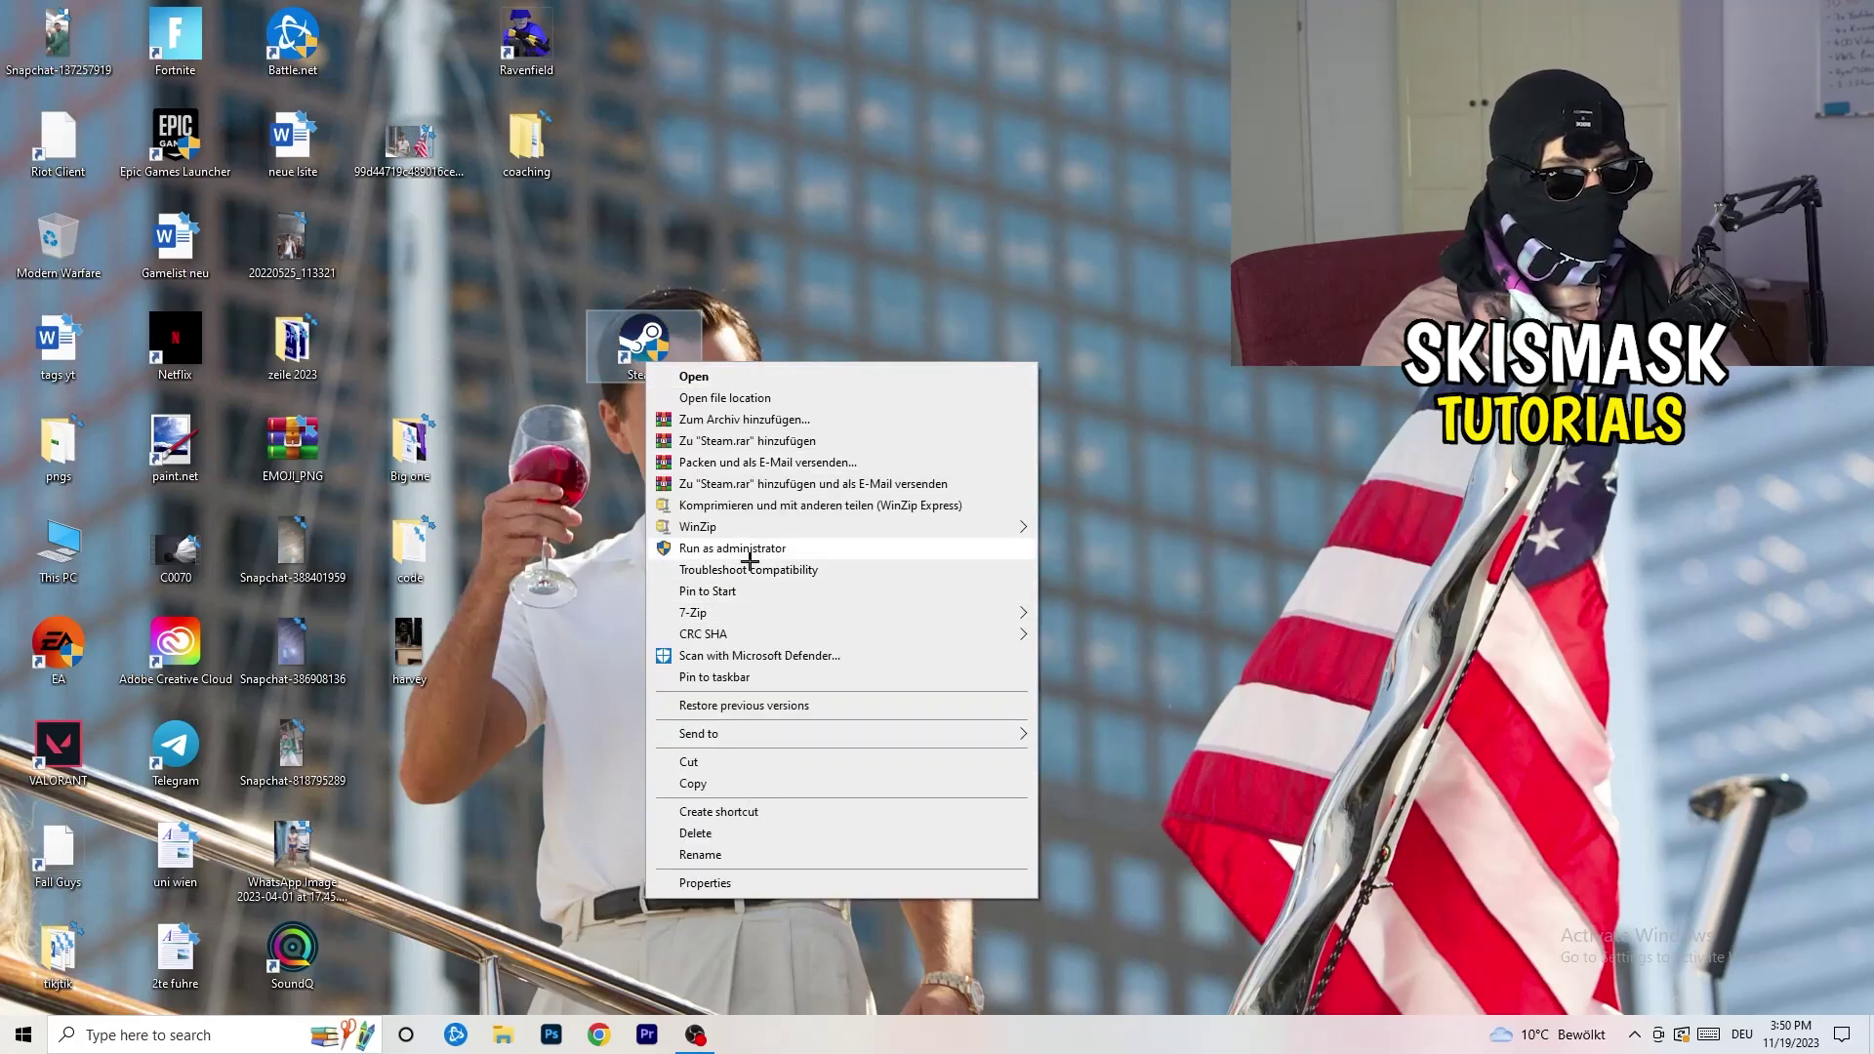
pyautogui.click(705, 882)
pyautogui.click(917, 426)
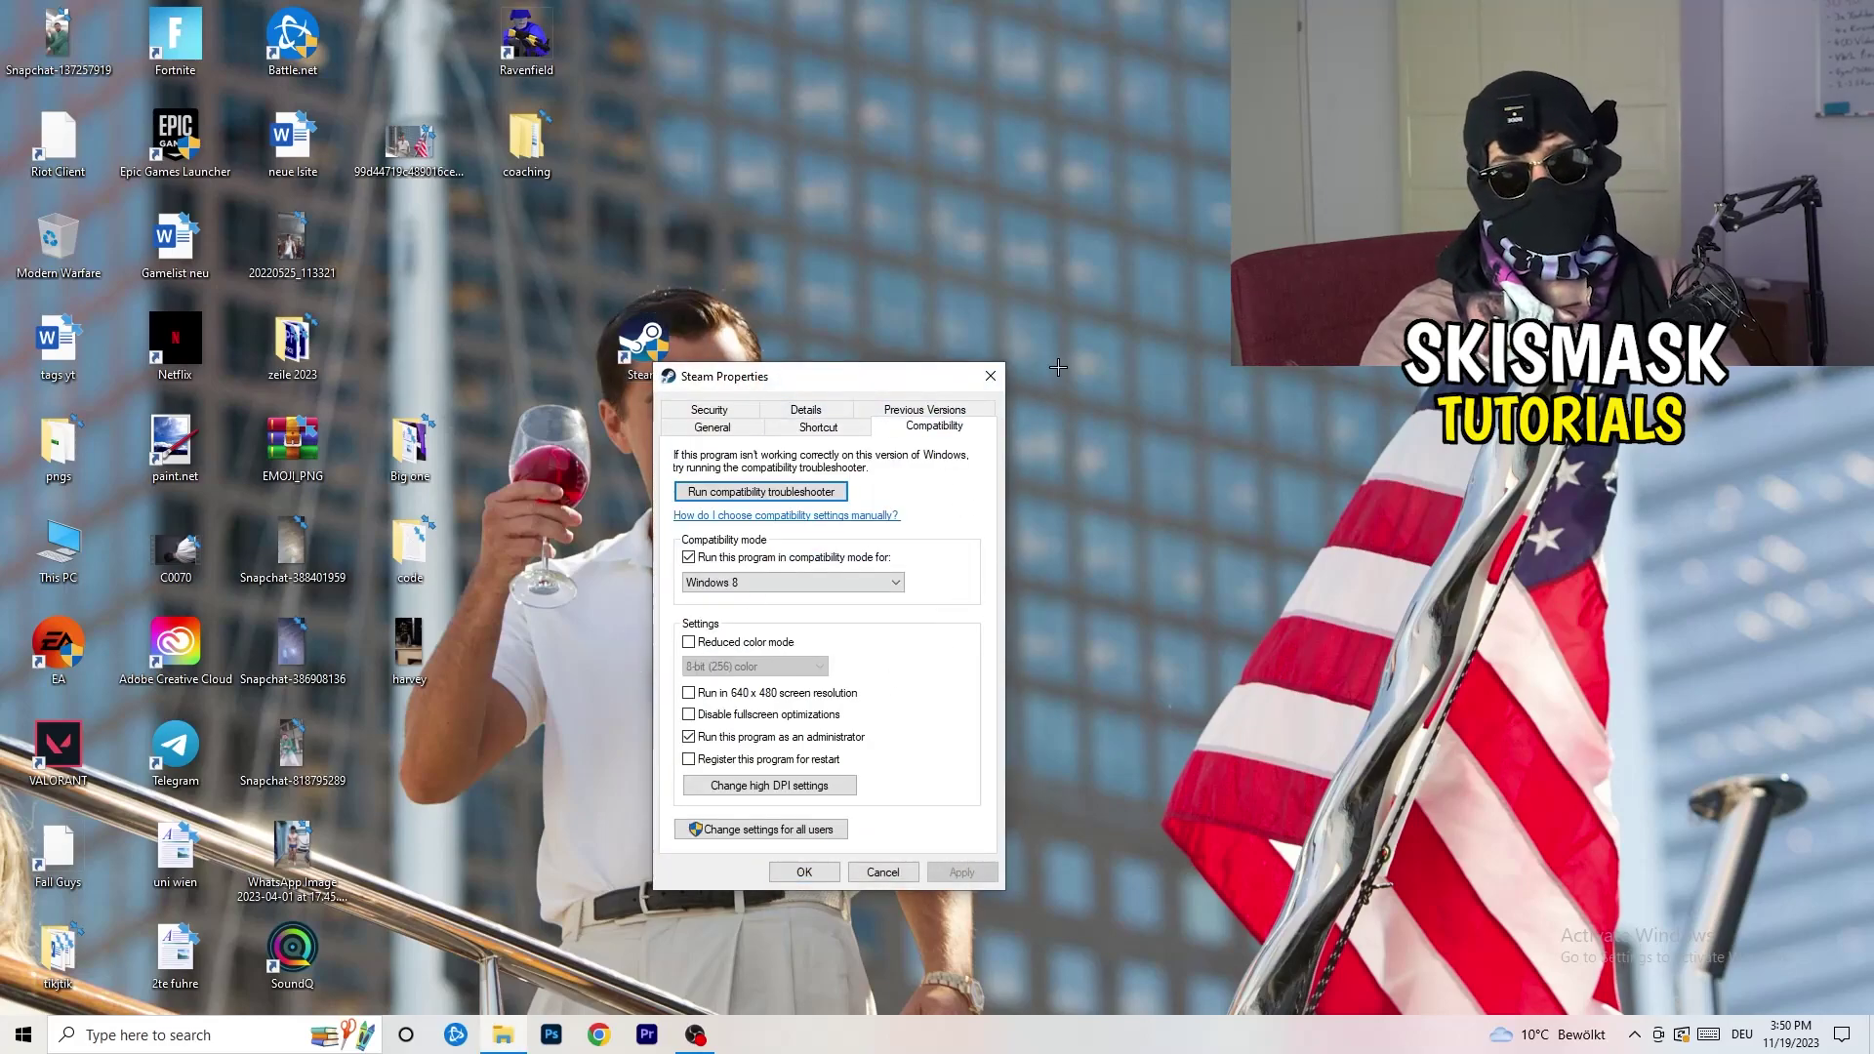
pyautogui.click(991, 376)
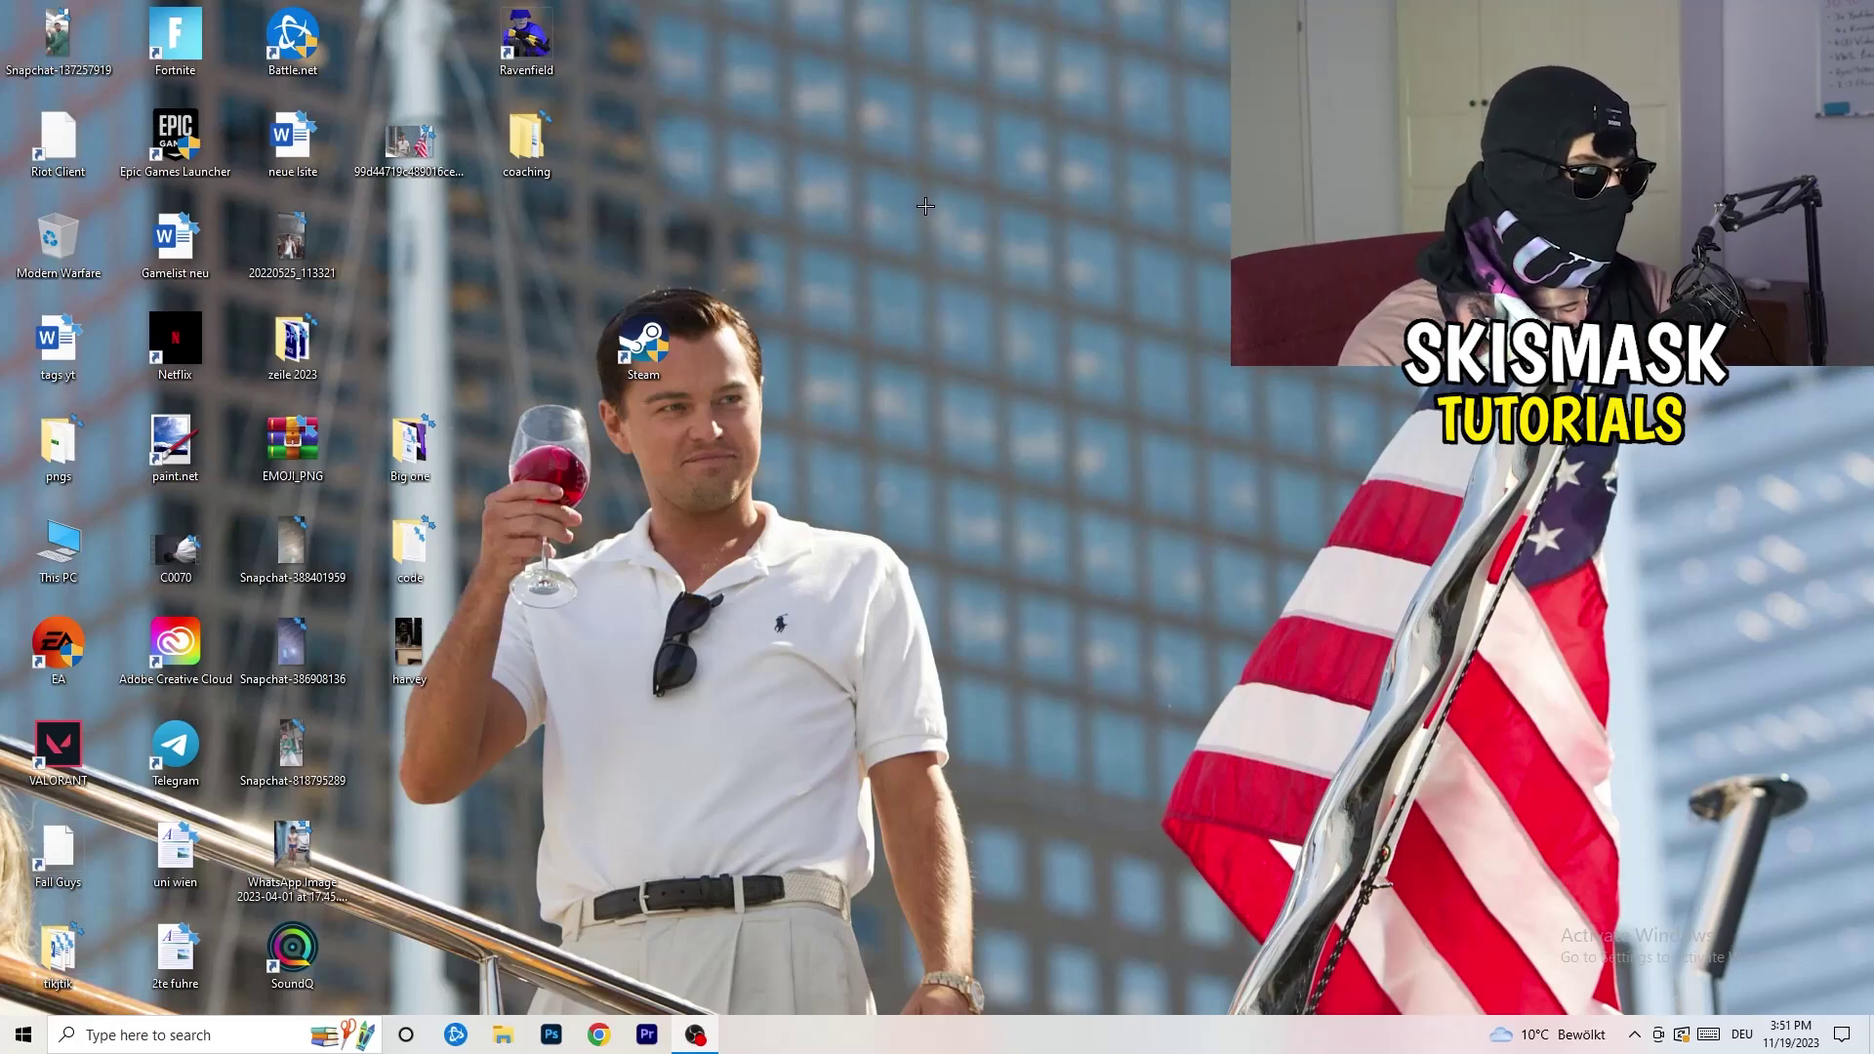
# Open Task Manager from the taskbar and maximize its window.
pyautogui.moveTo(966, 1047); pyautogui.dragTo(1055, 914)
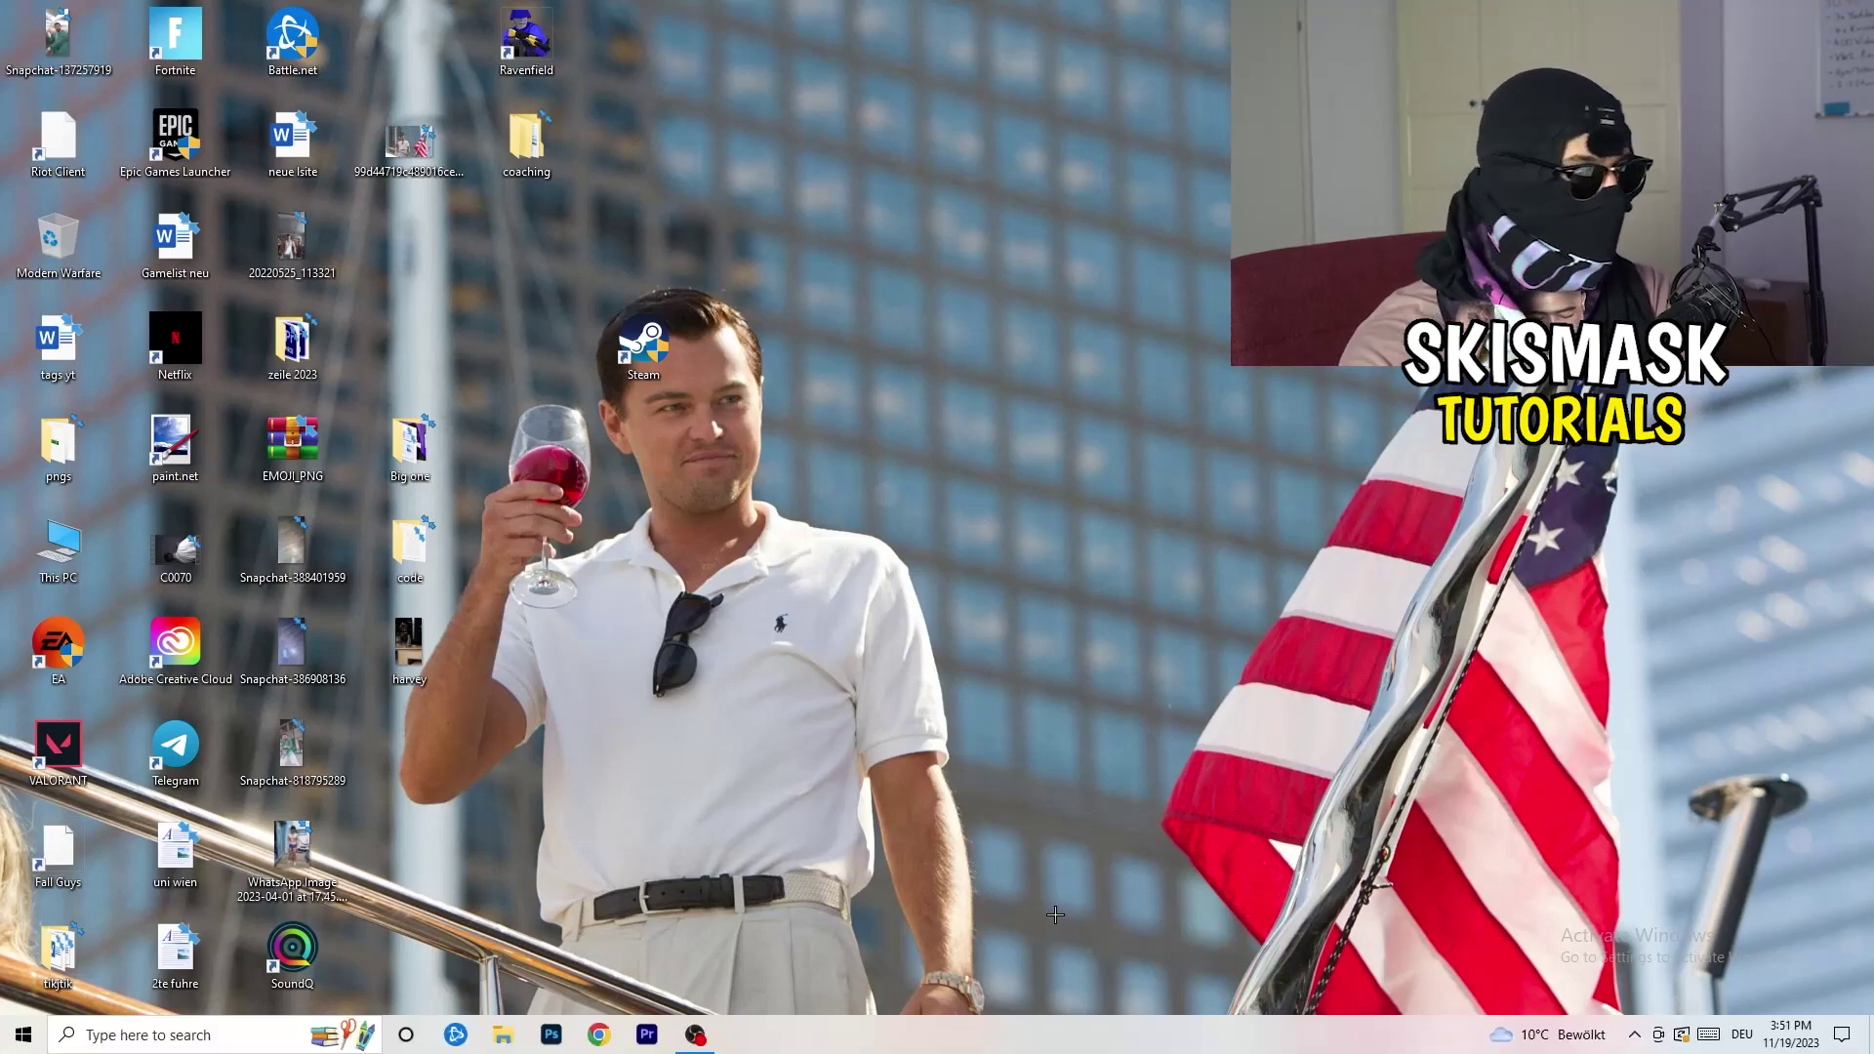
pyautogui.rightClick(954, 1041)
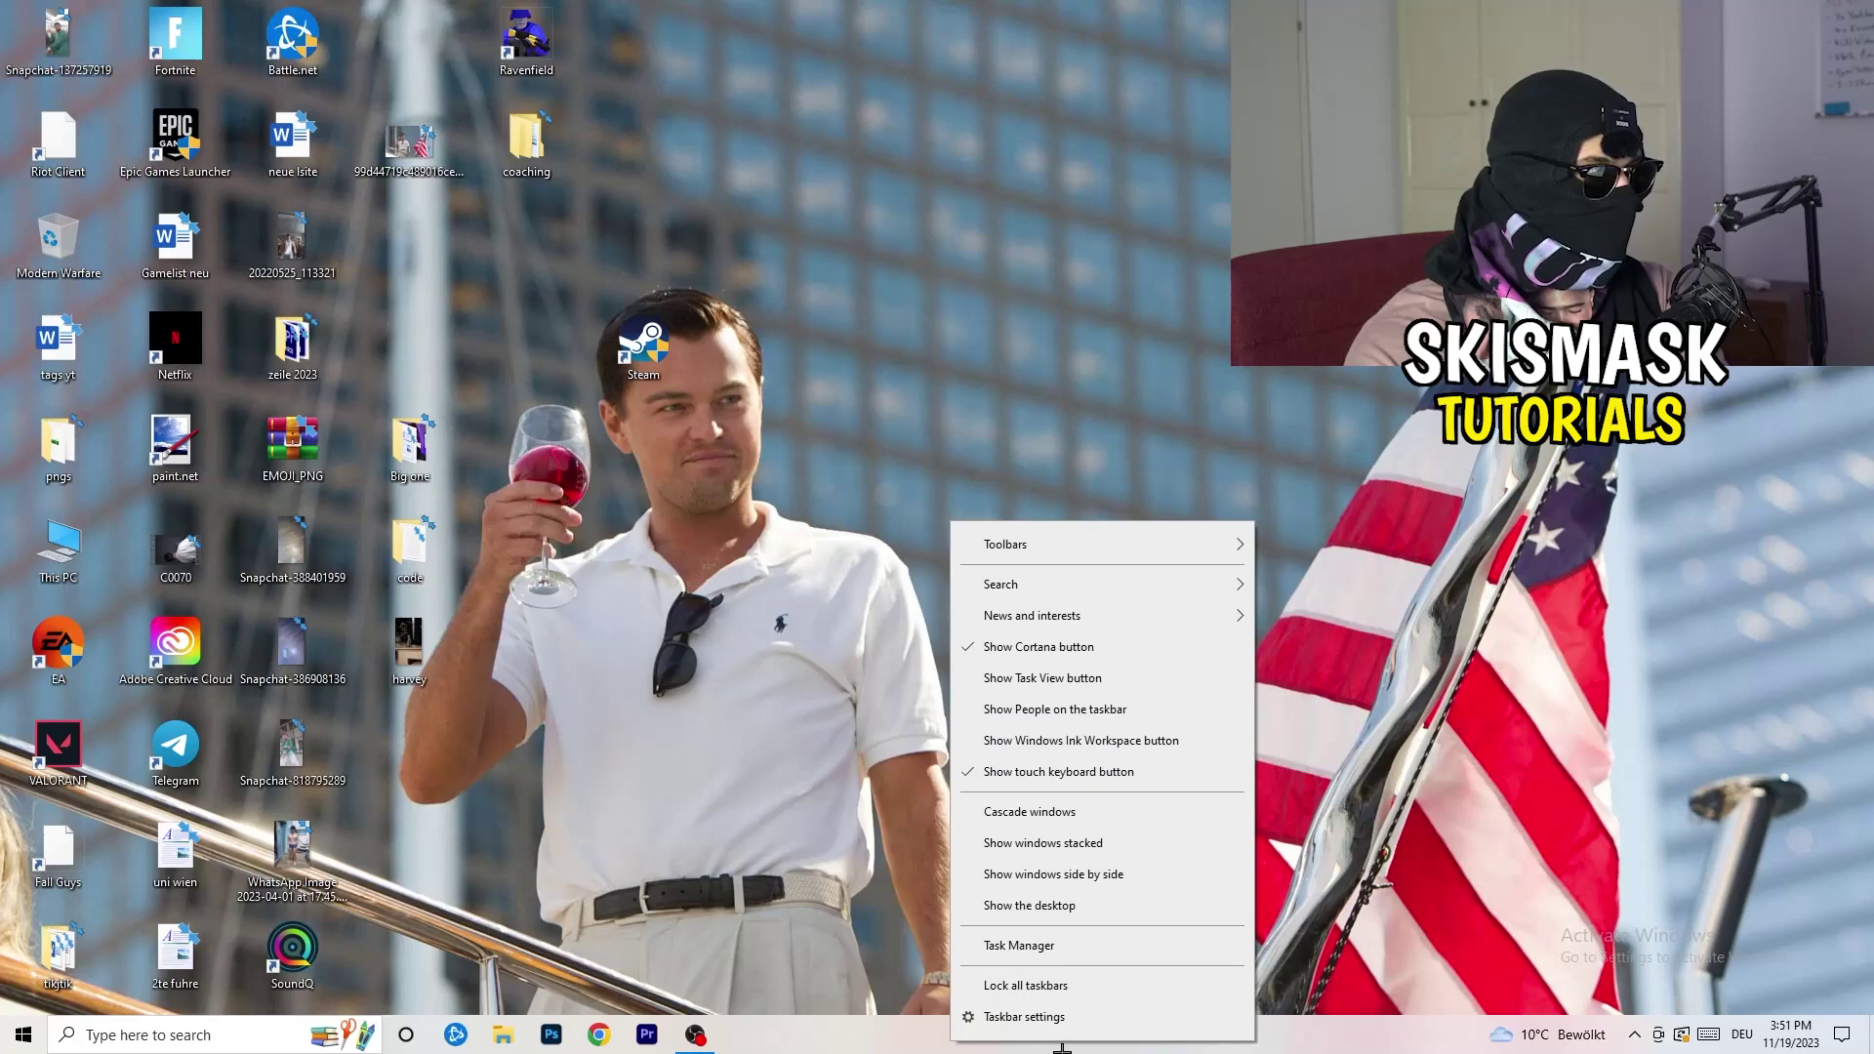
pyautogui.click(1045, 946)
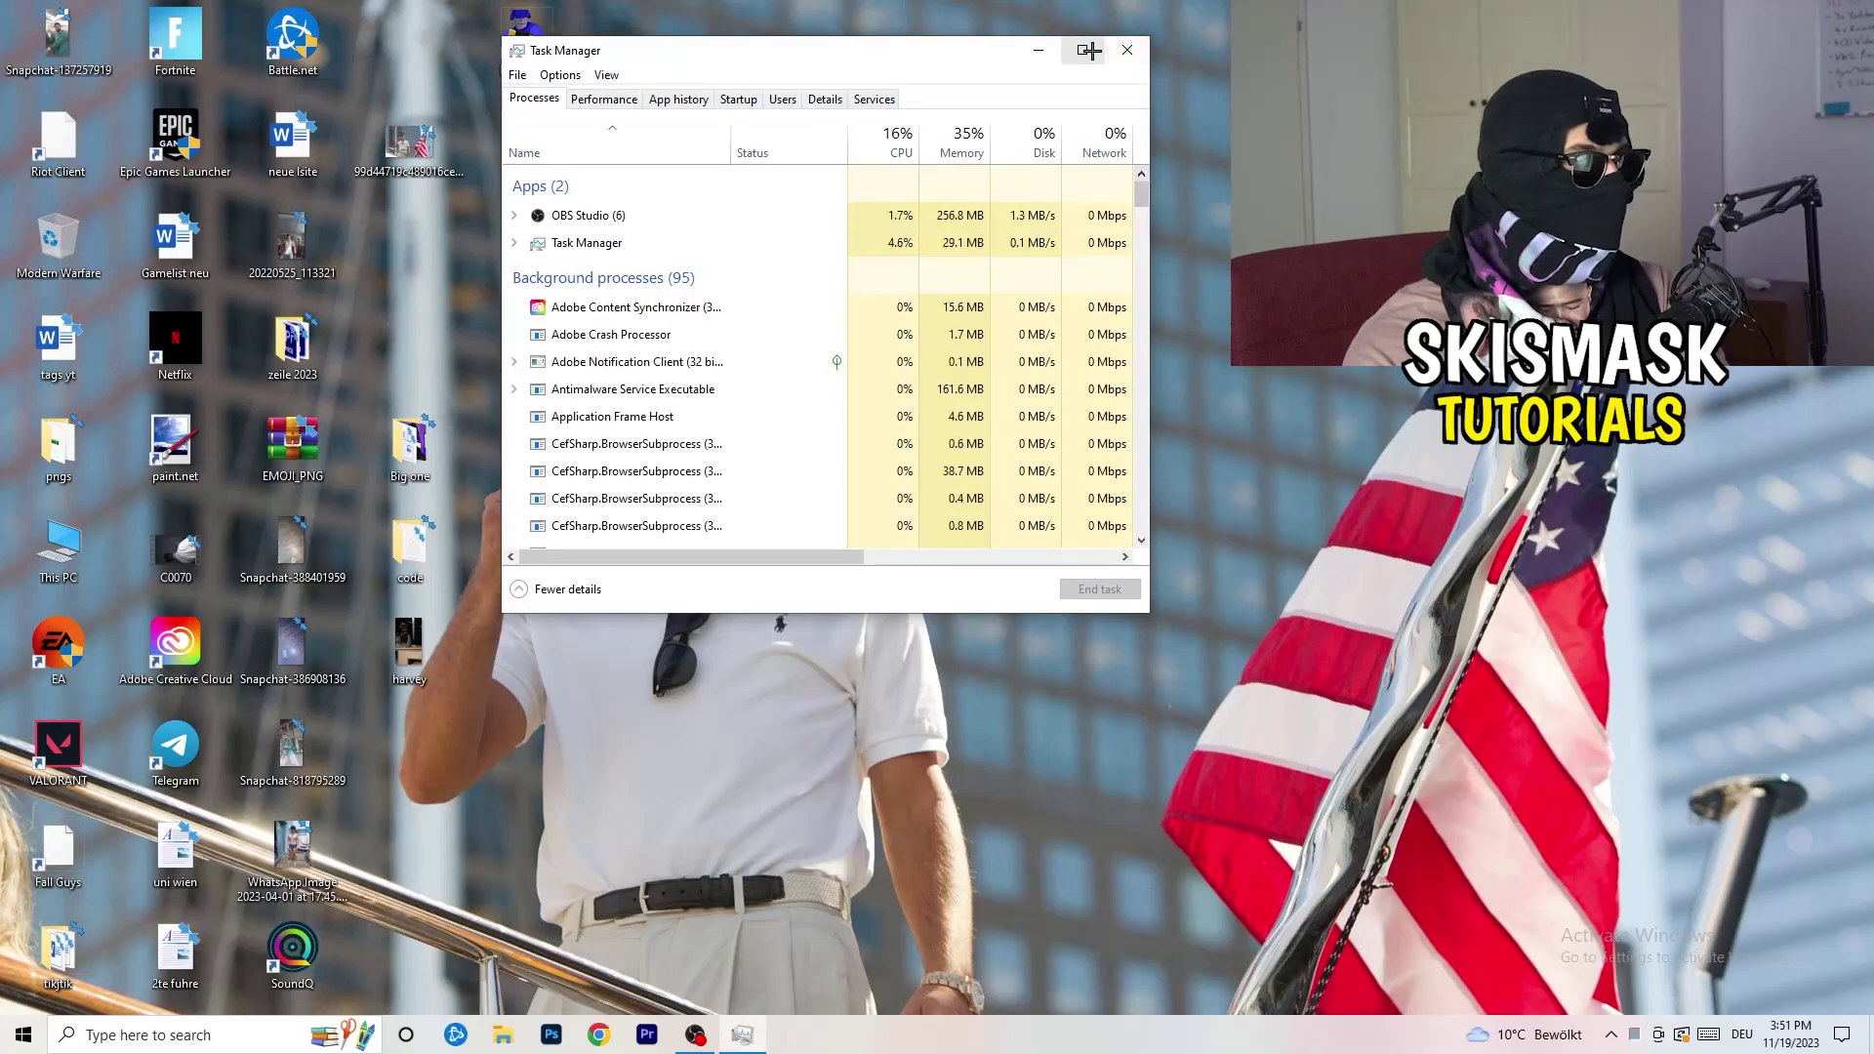
pyautogui.click(1085, 46)
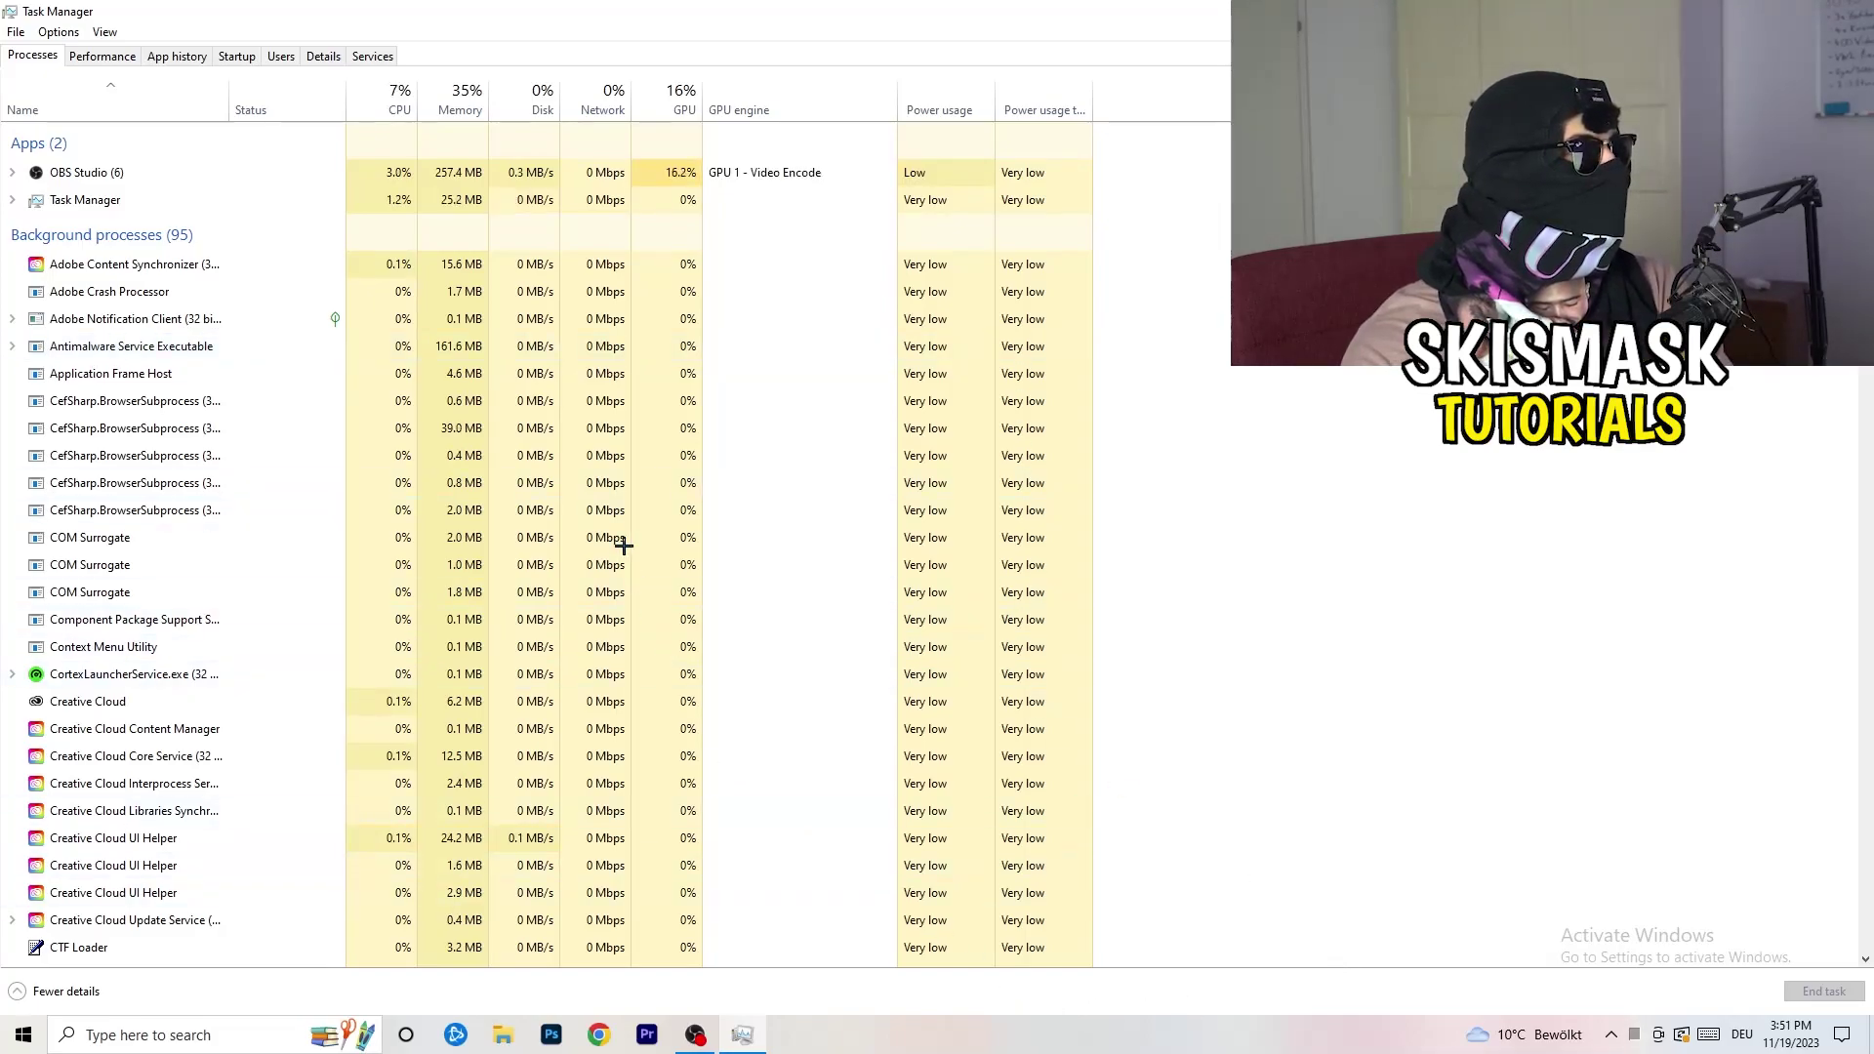
# Find a Creative Cloud UI Helper process in the detailed process list and show its available priority levels.
pyautogui.click(322, 56)
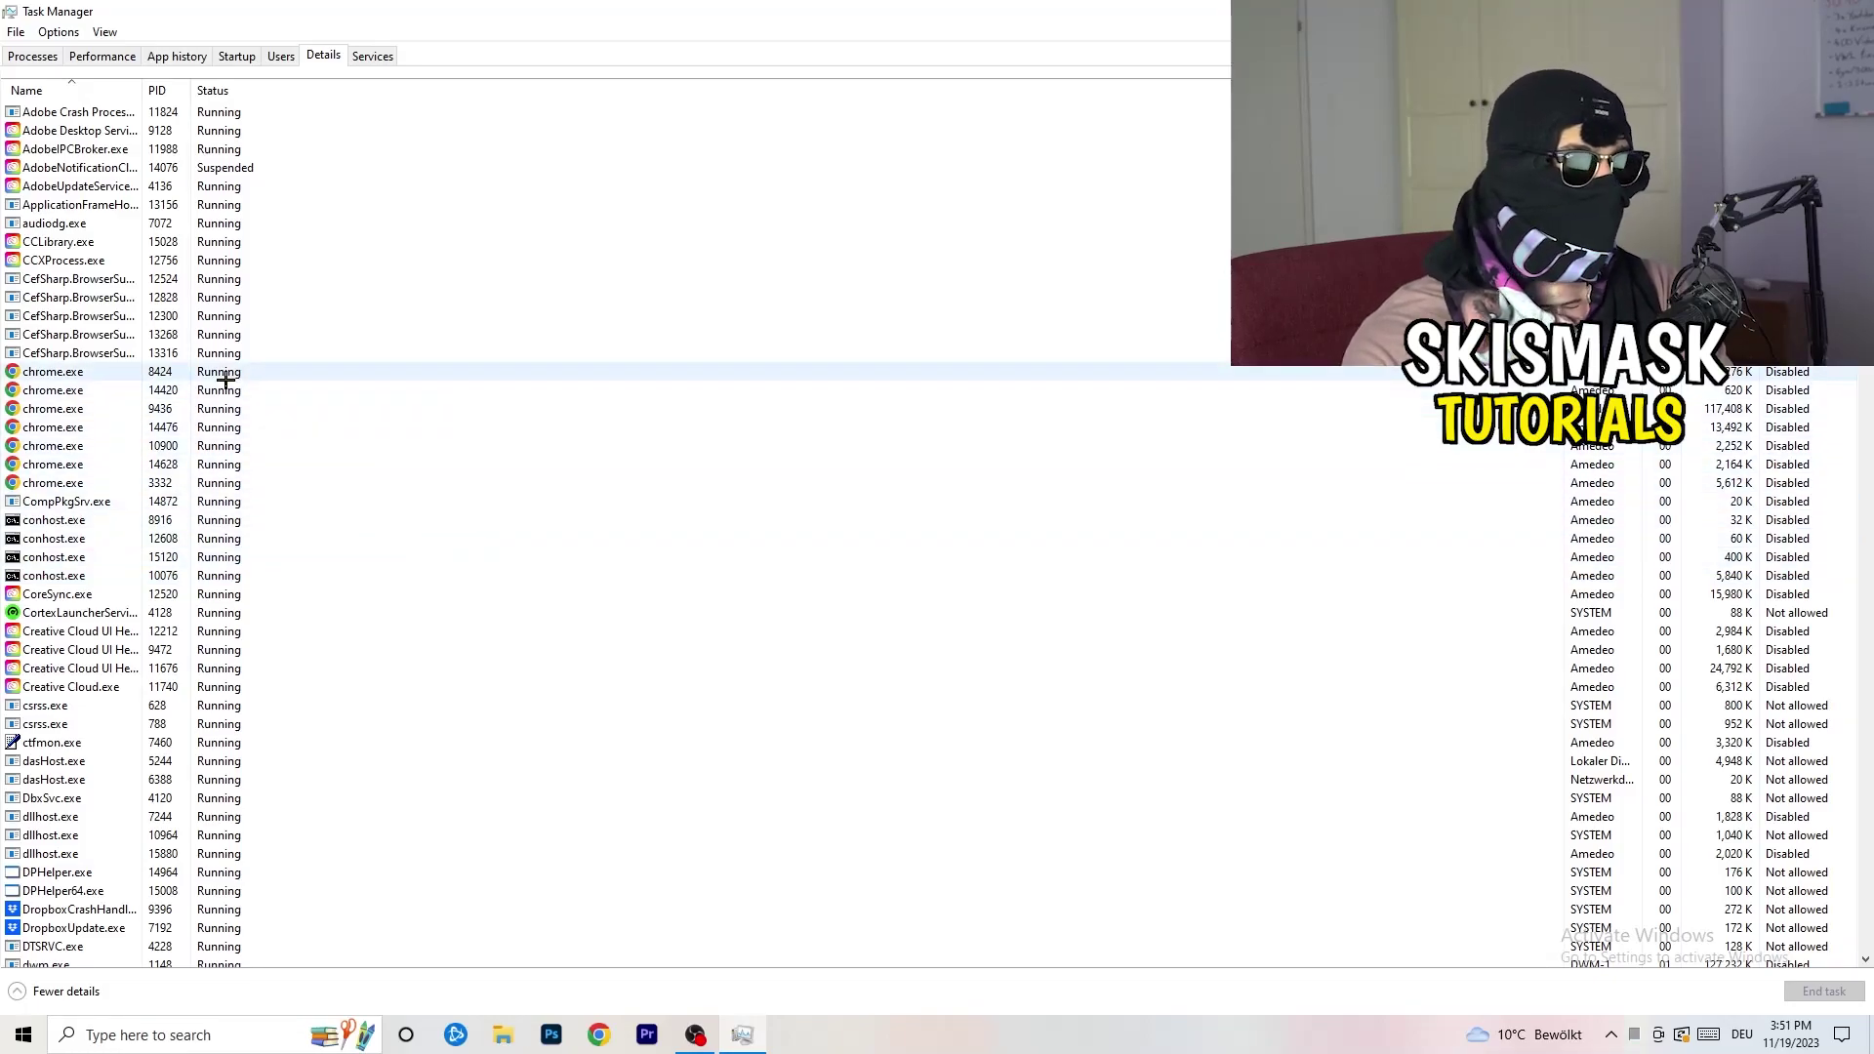
pyautogui.scroll(-3, 226, 379)
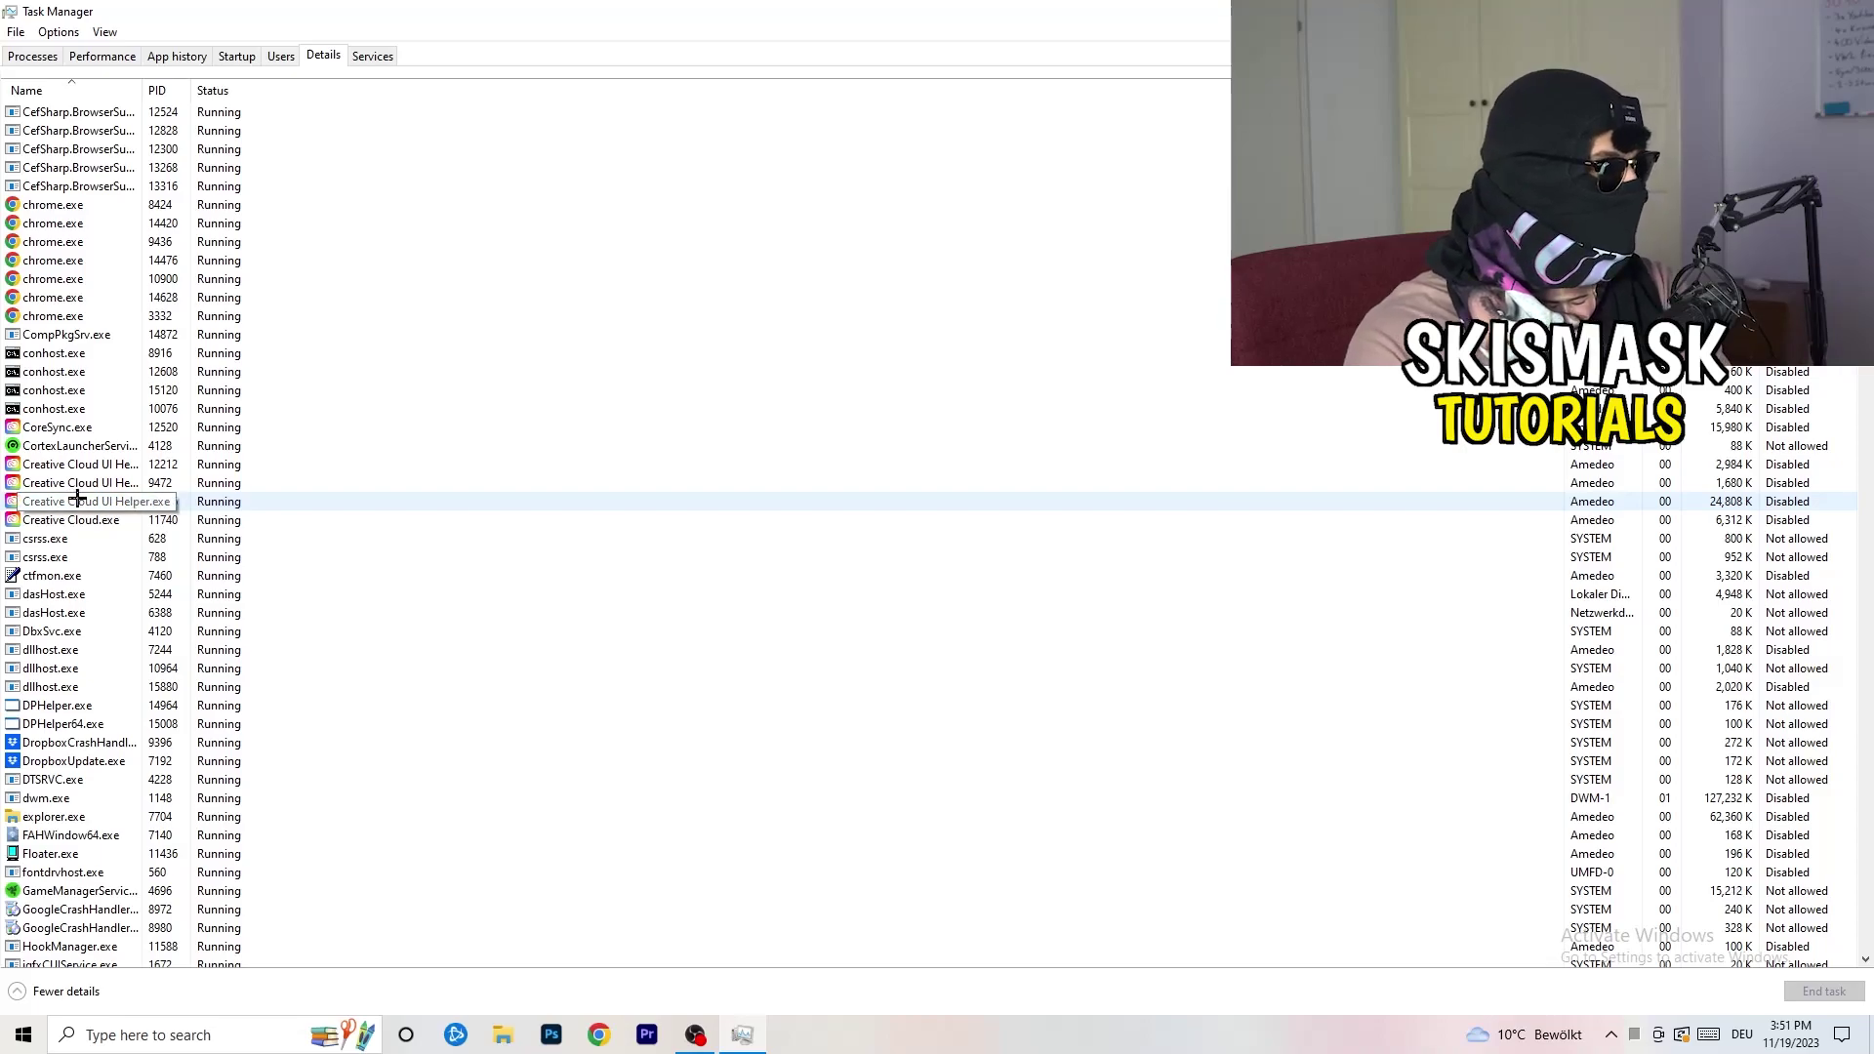
pyautogui.rightClick(77, 501)
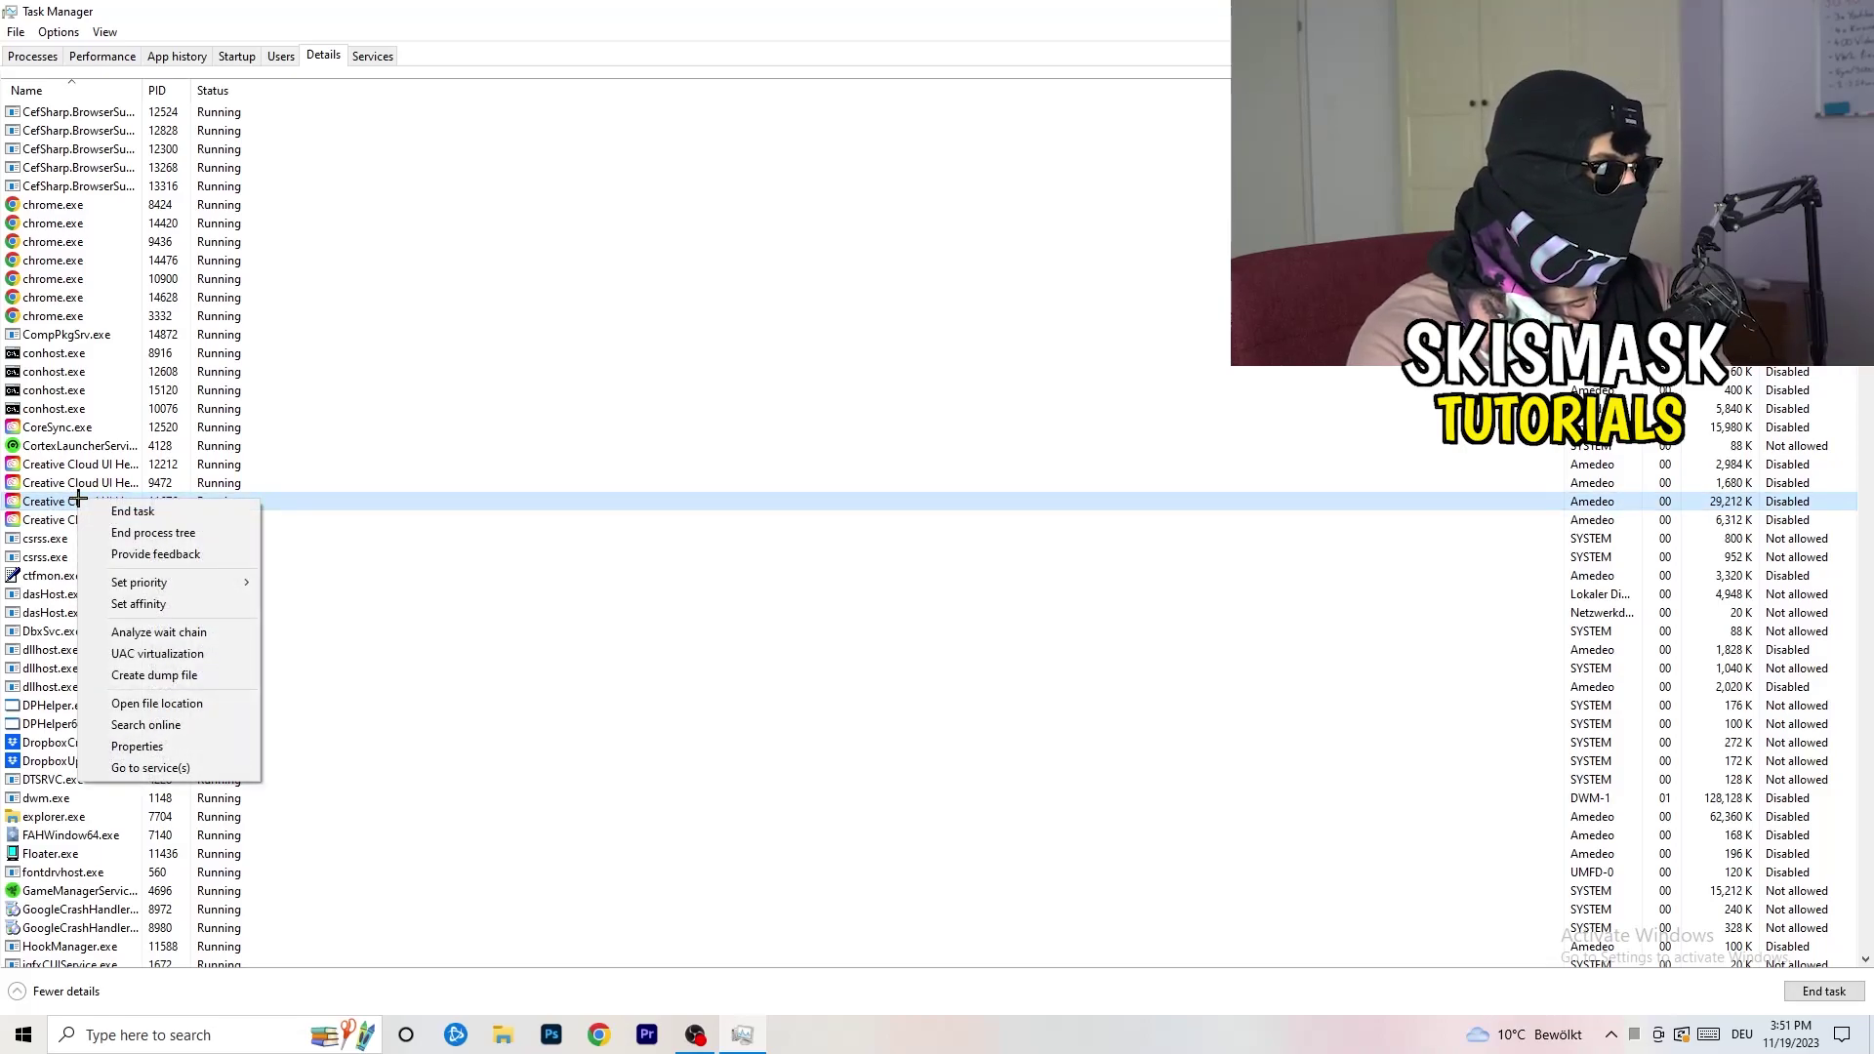
pyautogui.moveTo(171, 588)
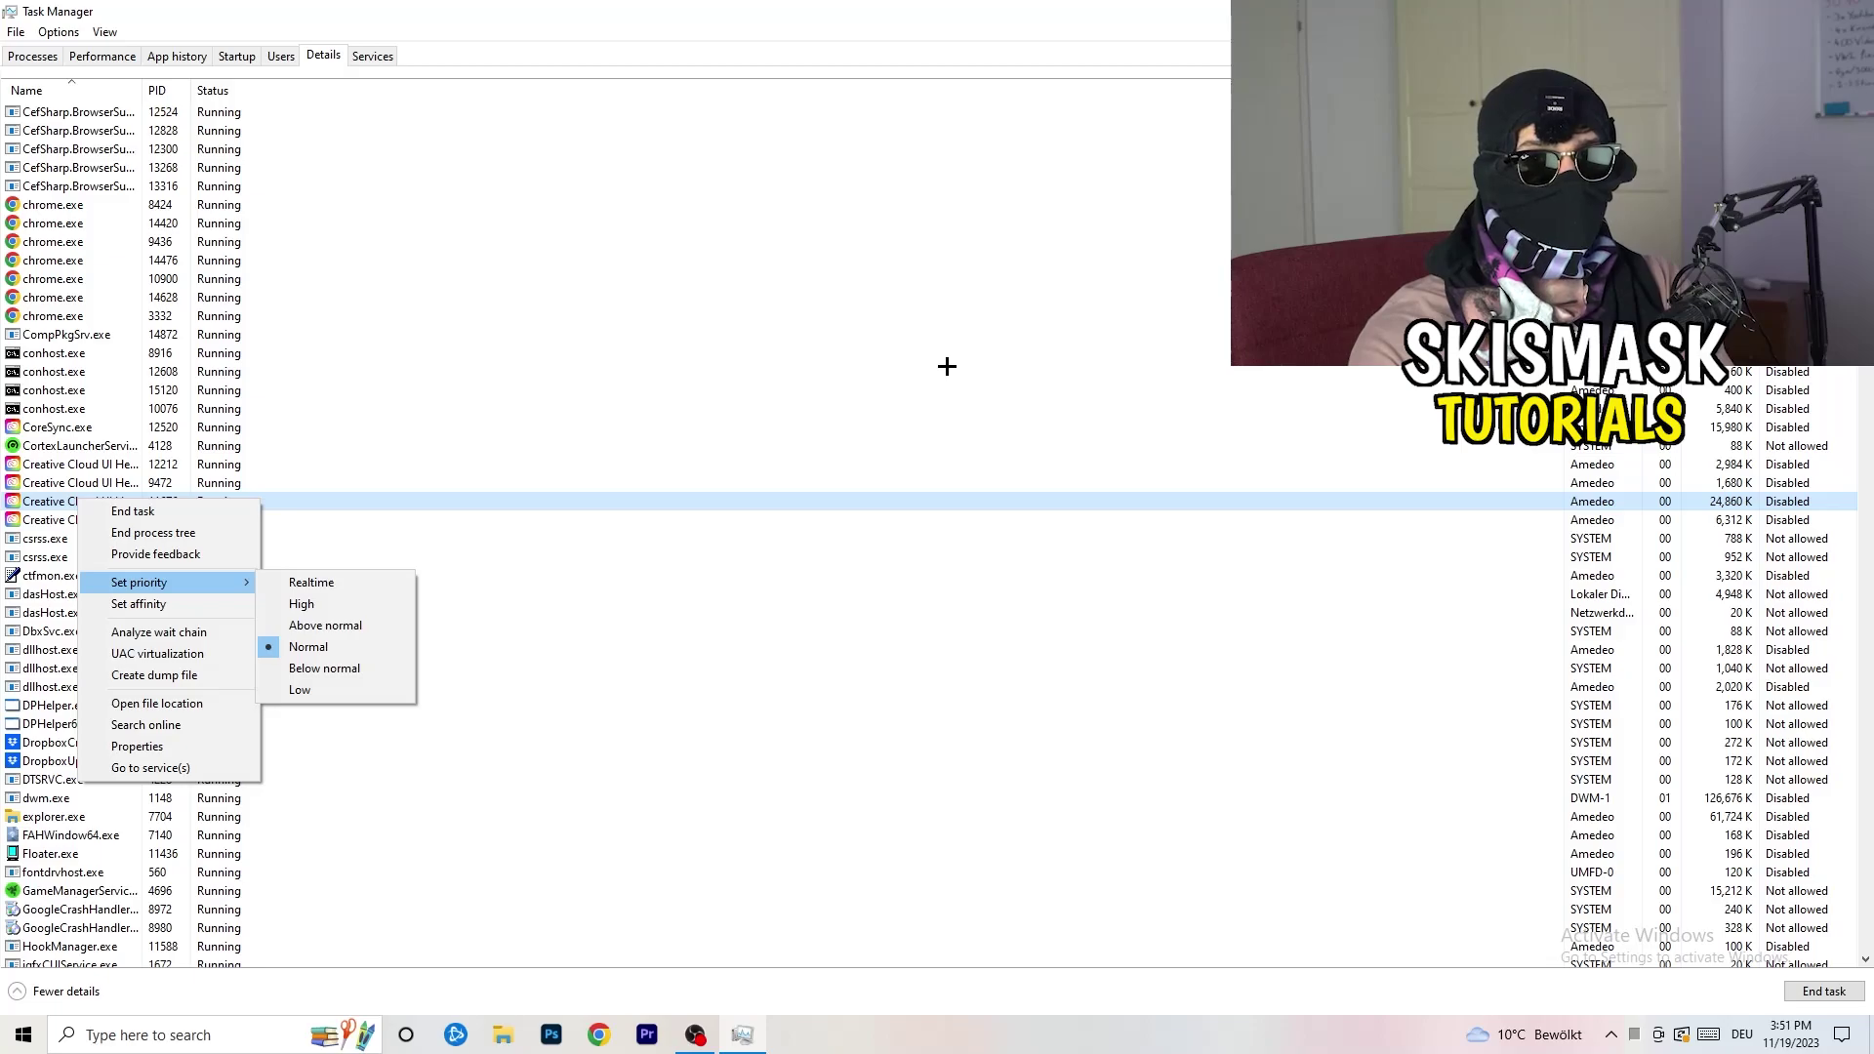
# Review the startup programs and check the disable option for File Association Helper without applying it.
pyautogui.click(242, 56)
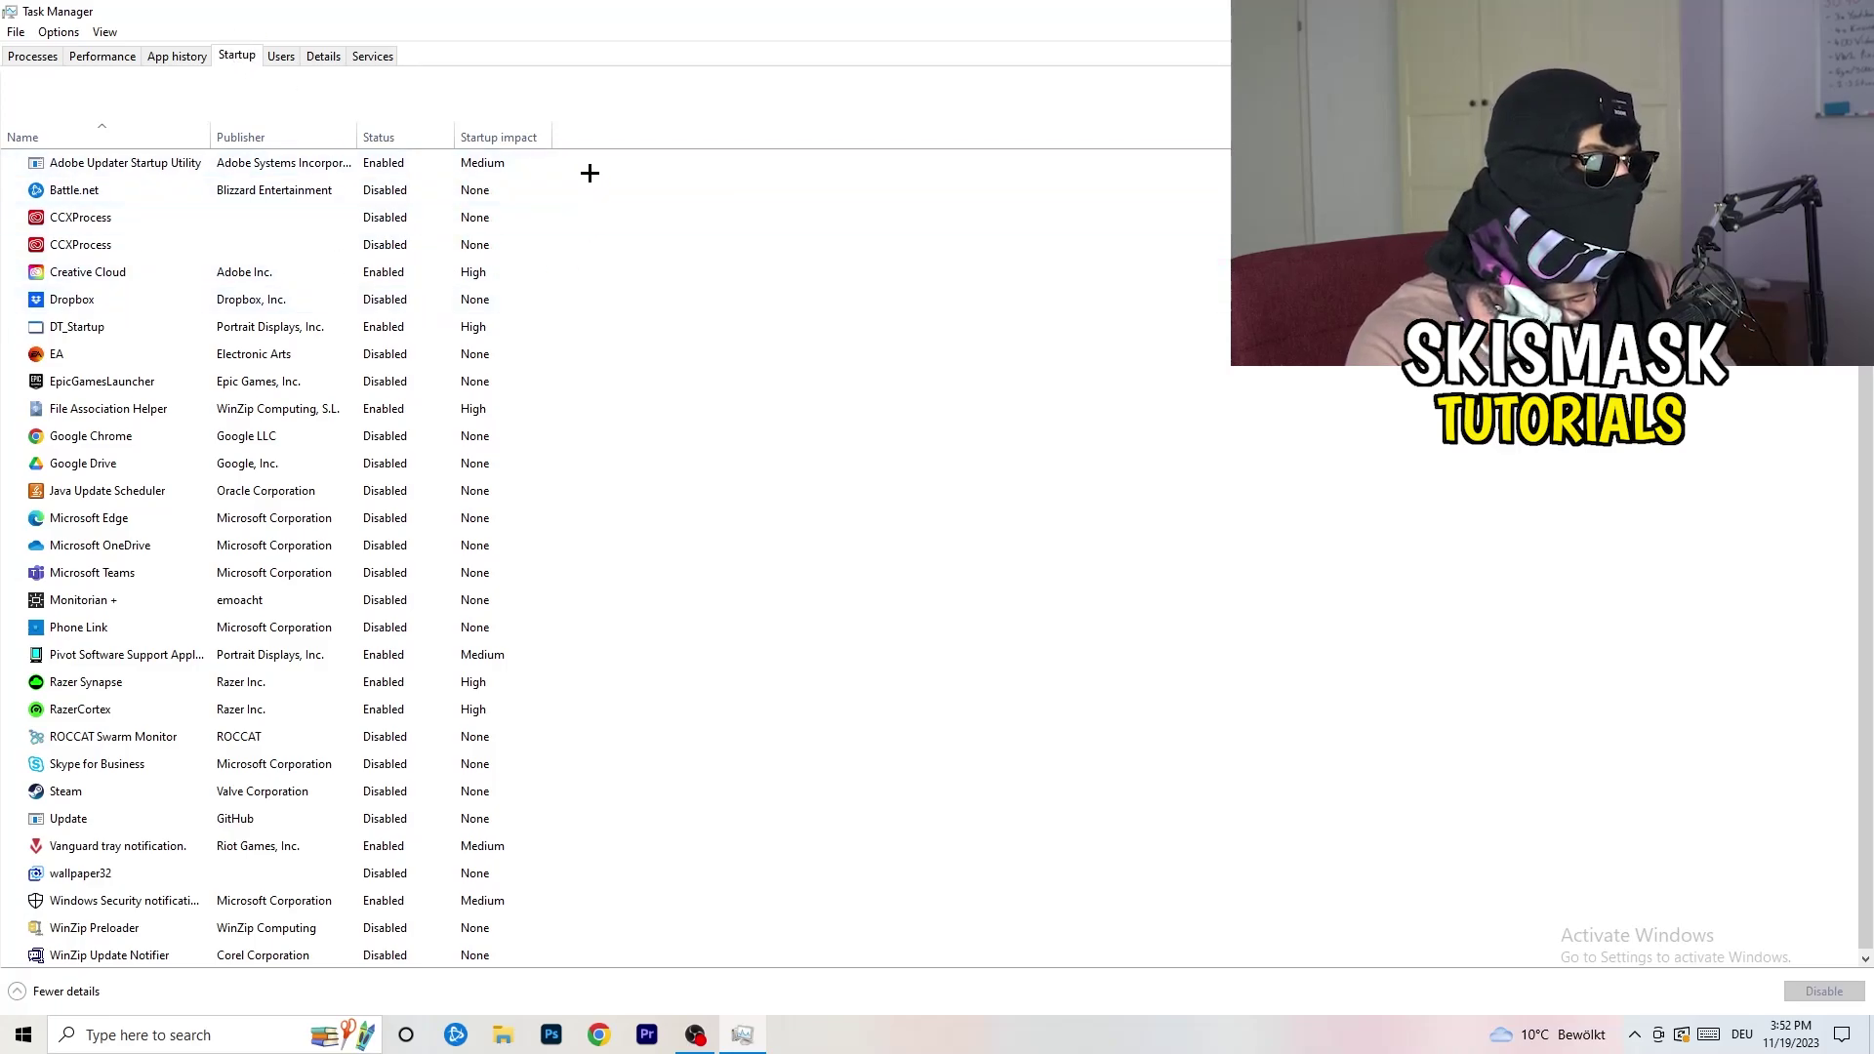
pyautogui.scroll(-1, 558, 564)
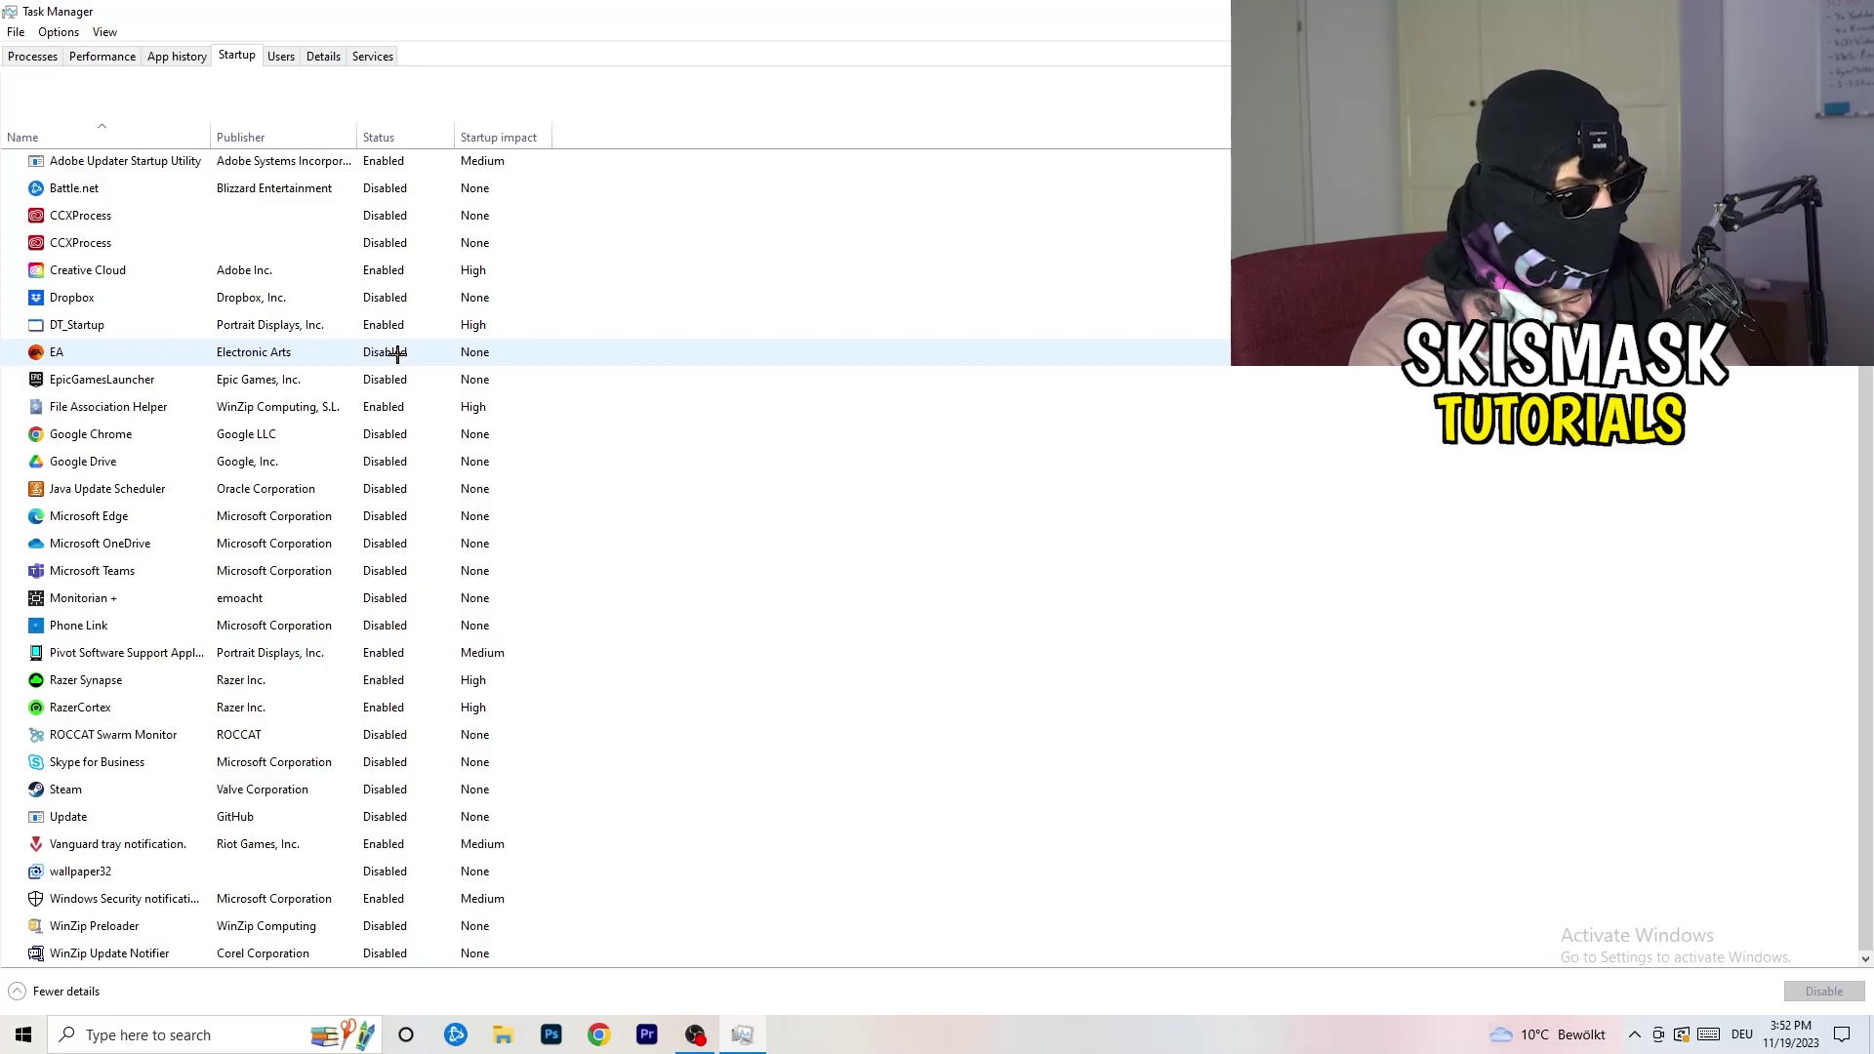
pyautogui.rightClick(390, 407)
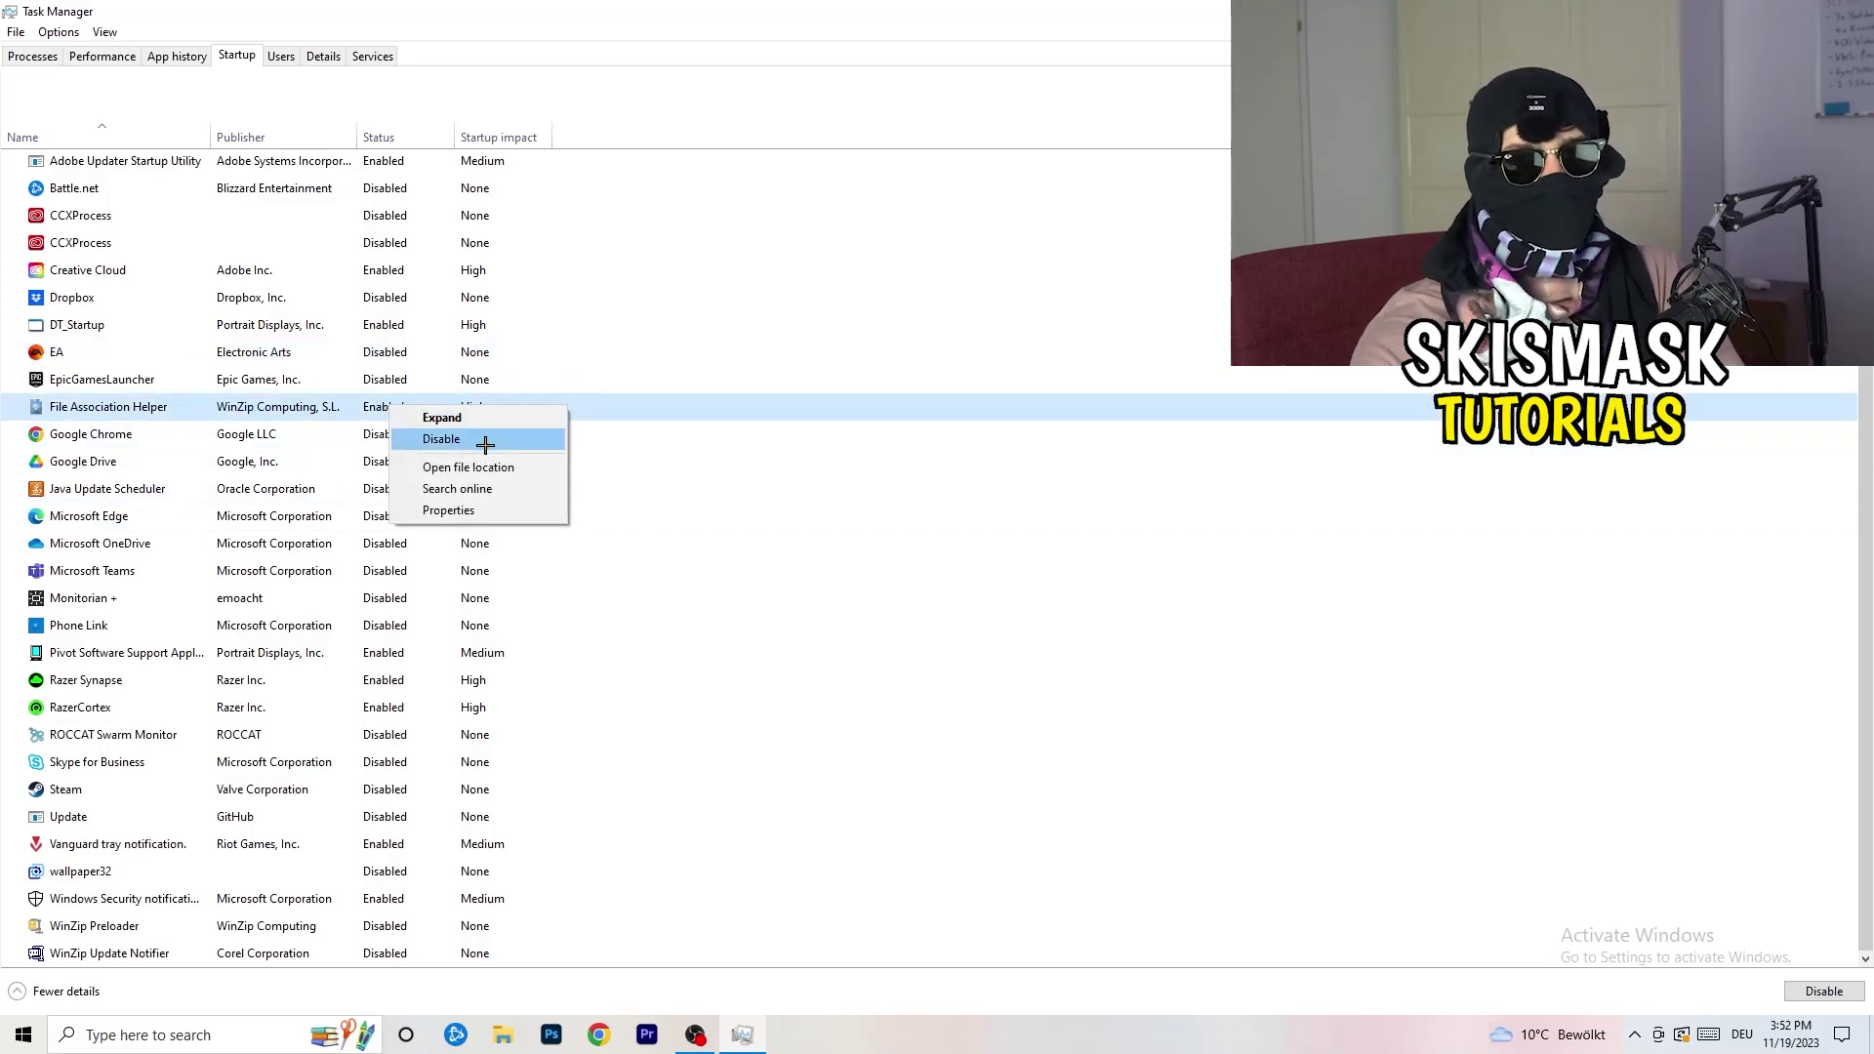
pyautogui.click(766, 137)
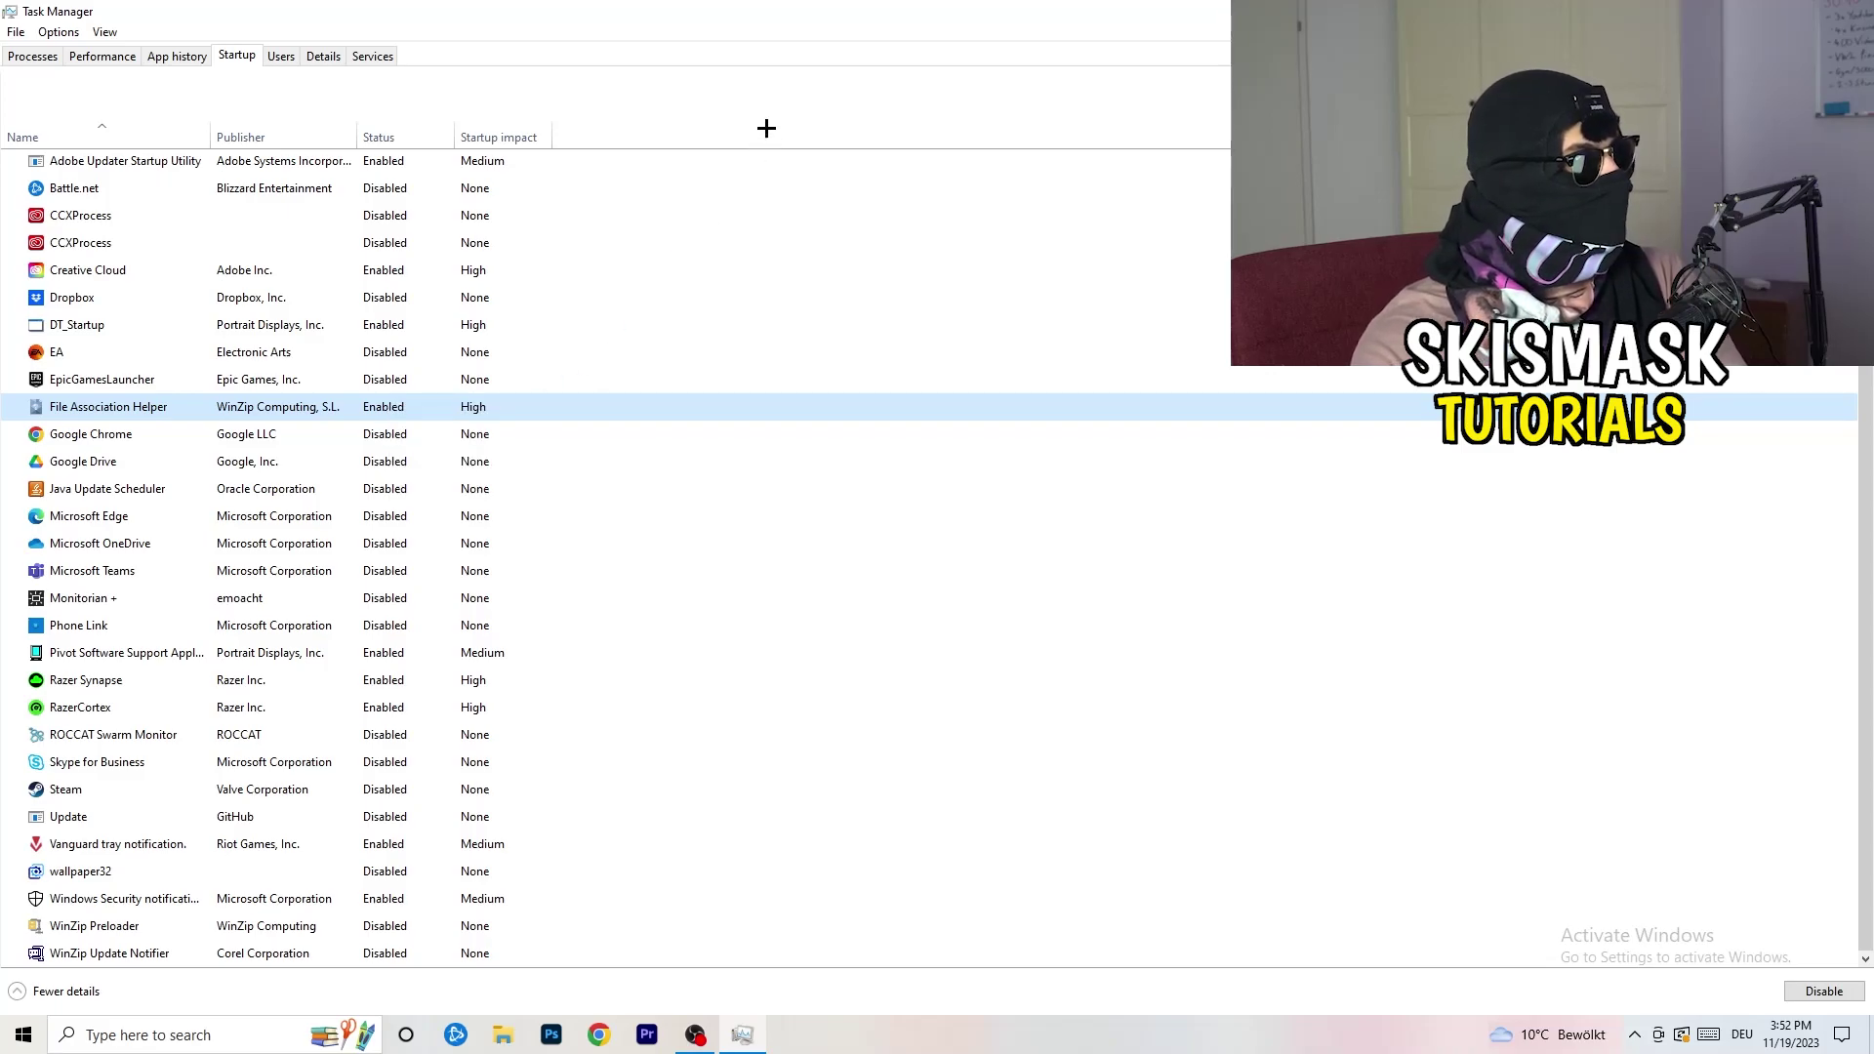
# Examine the running processes by CPU and GPU usage, including the end-task option for the Microsoft Windows Search process, and close Task Manager.
pyautogui.click(54, 57)
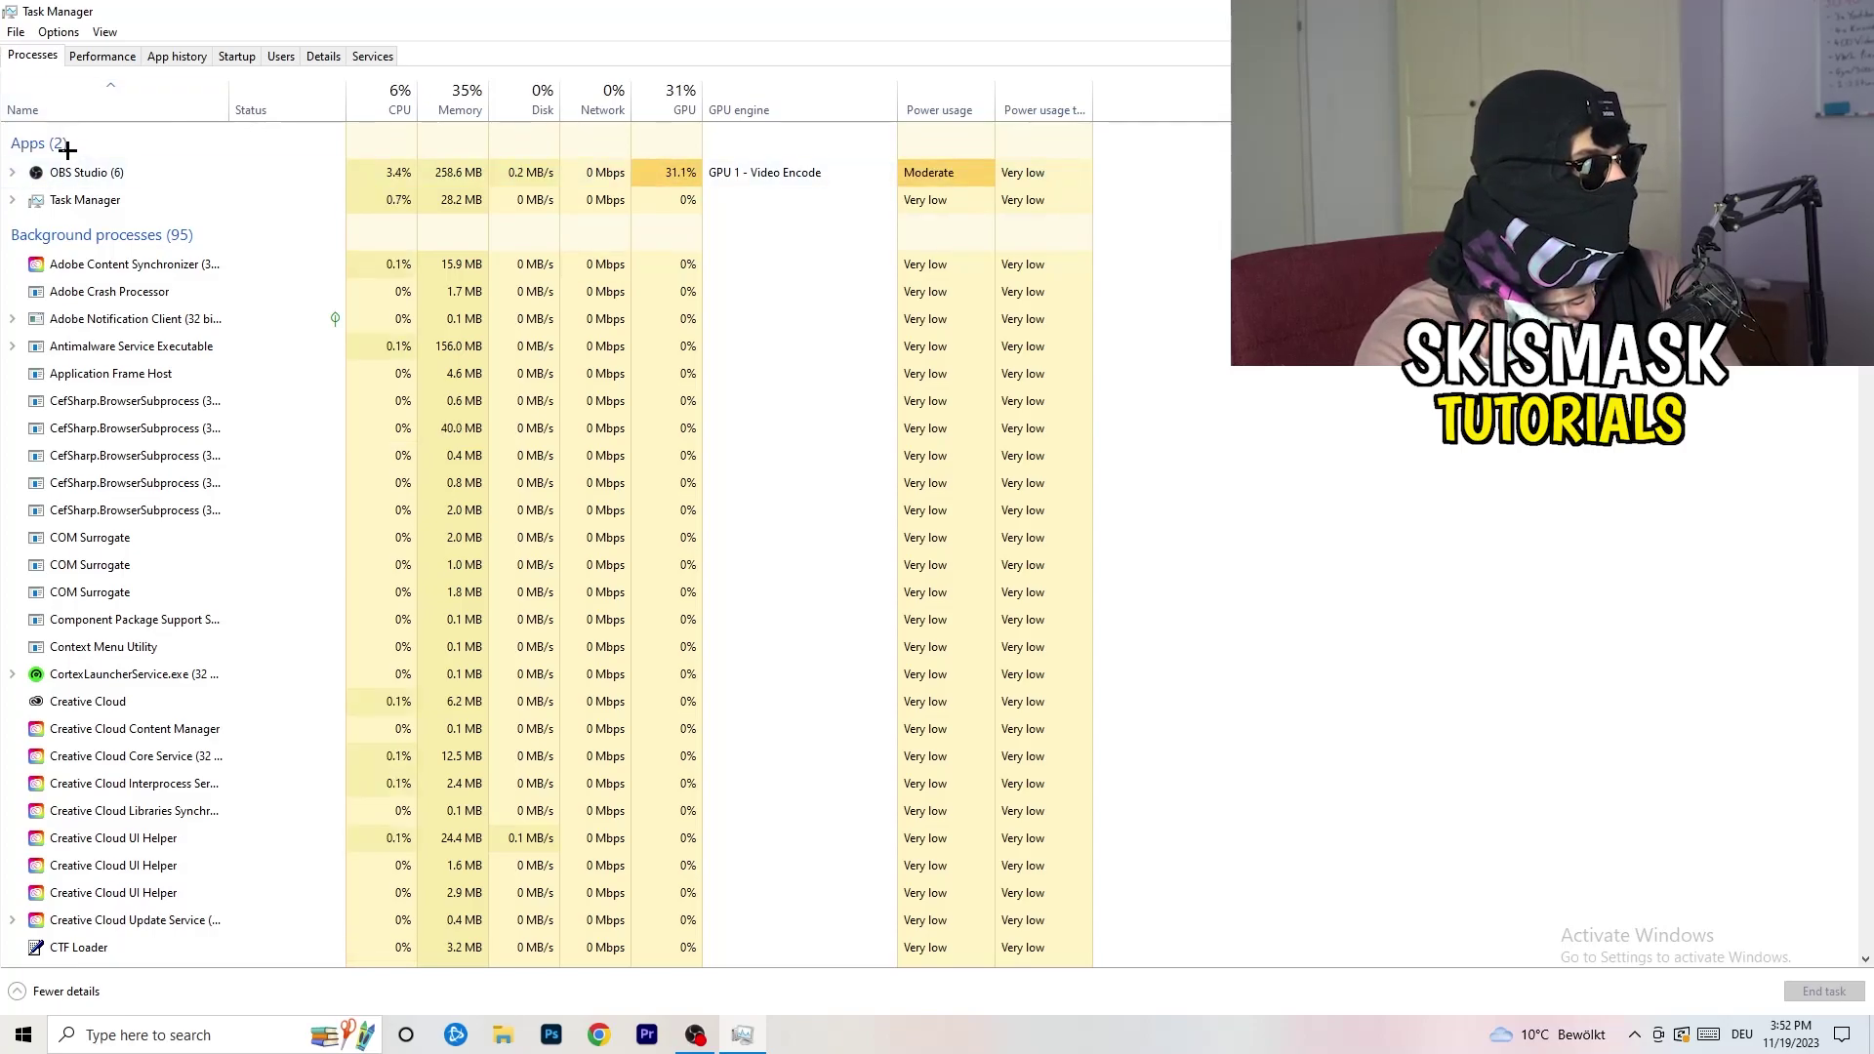
pyautogui.click(383, 98)
pyautogui.click(660, 88)
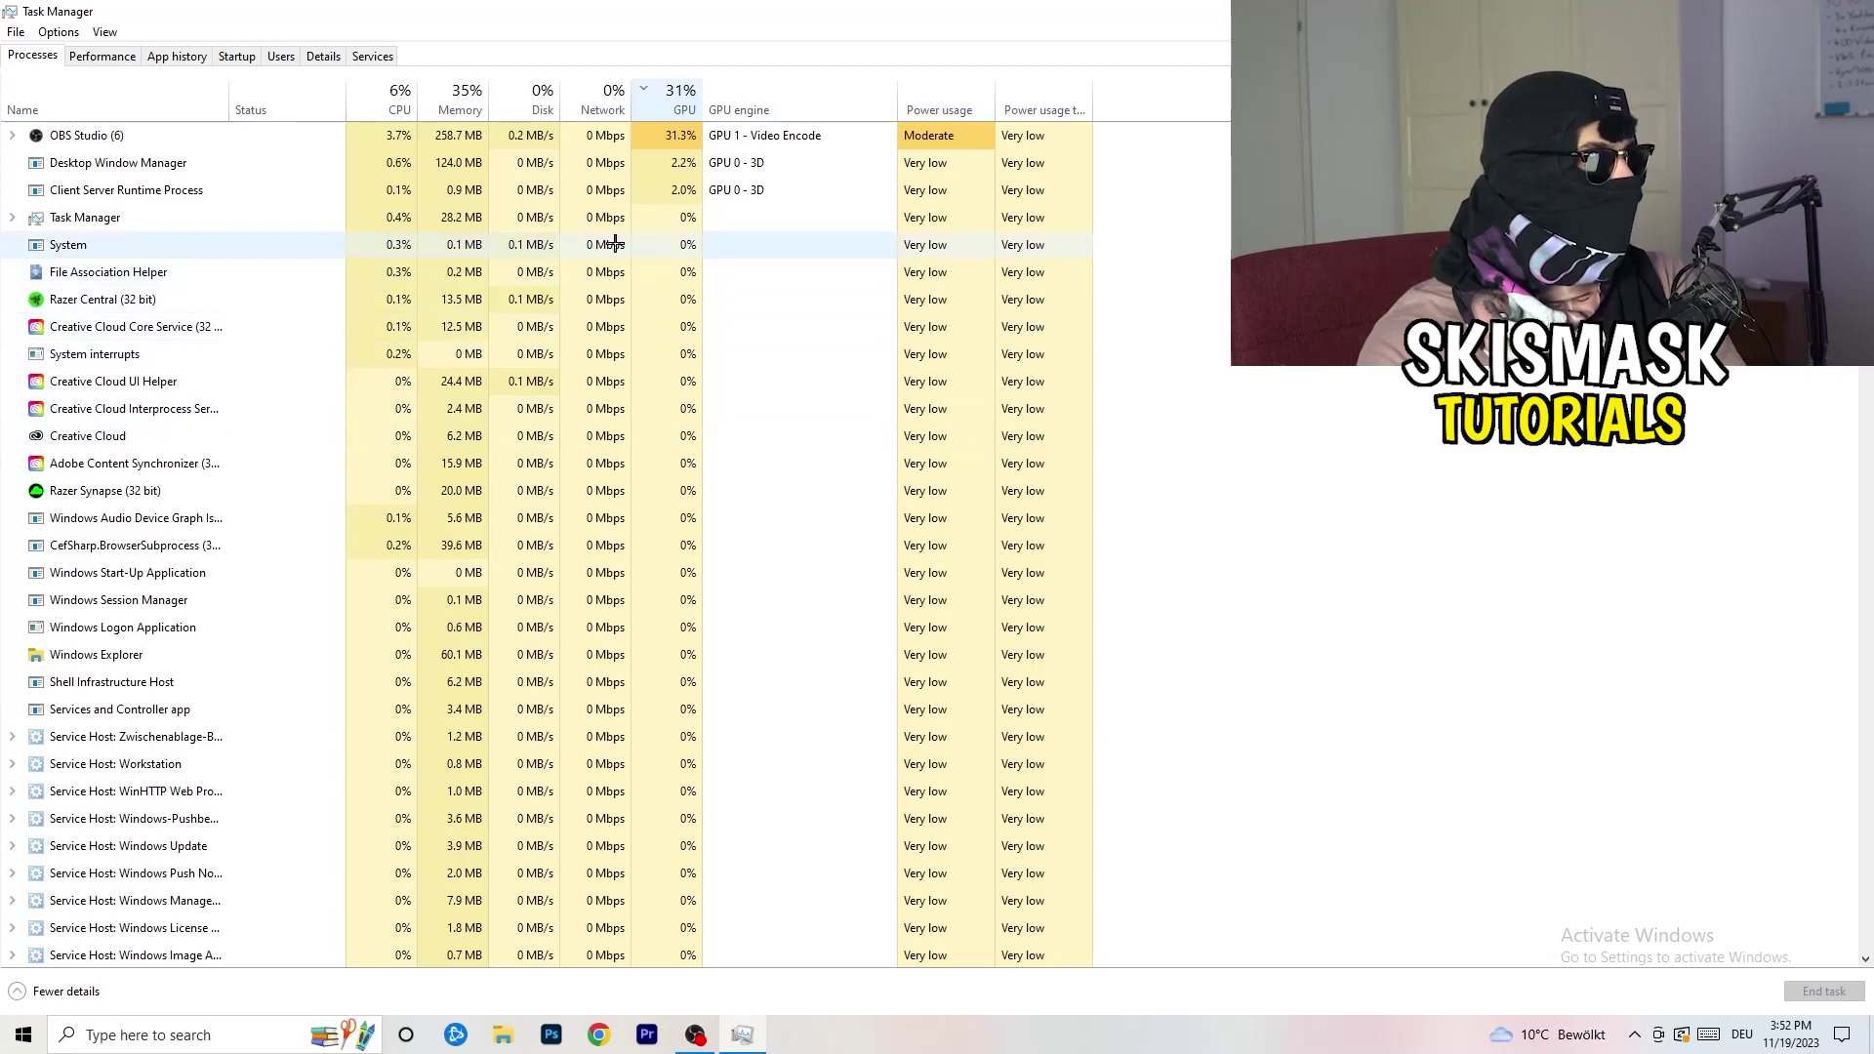
pyautogui.click(678, 92)
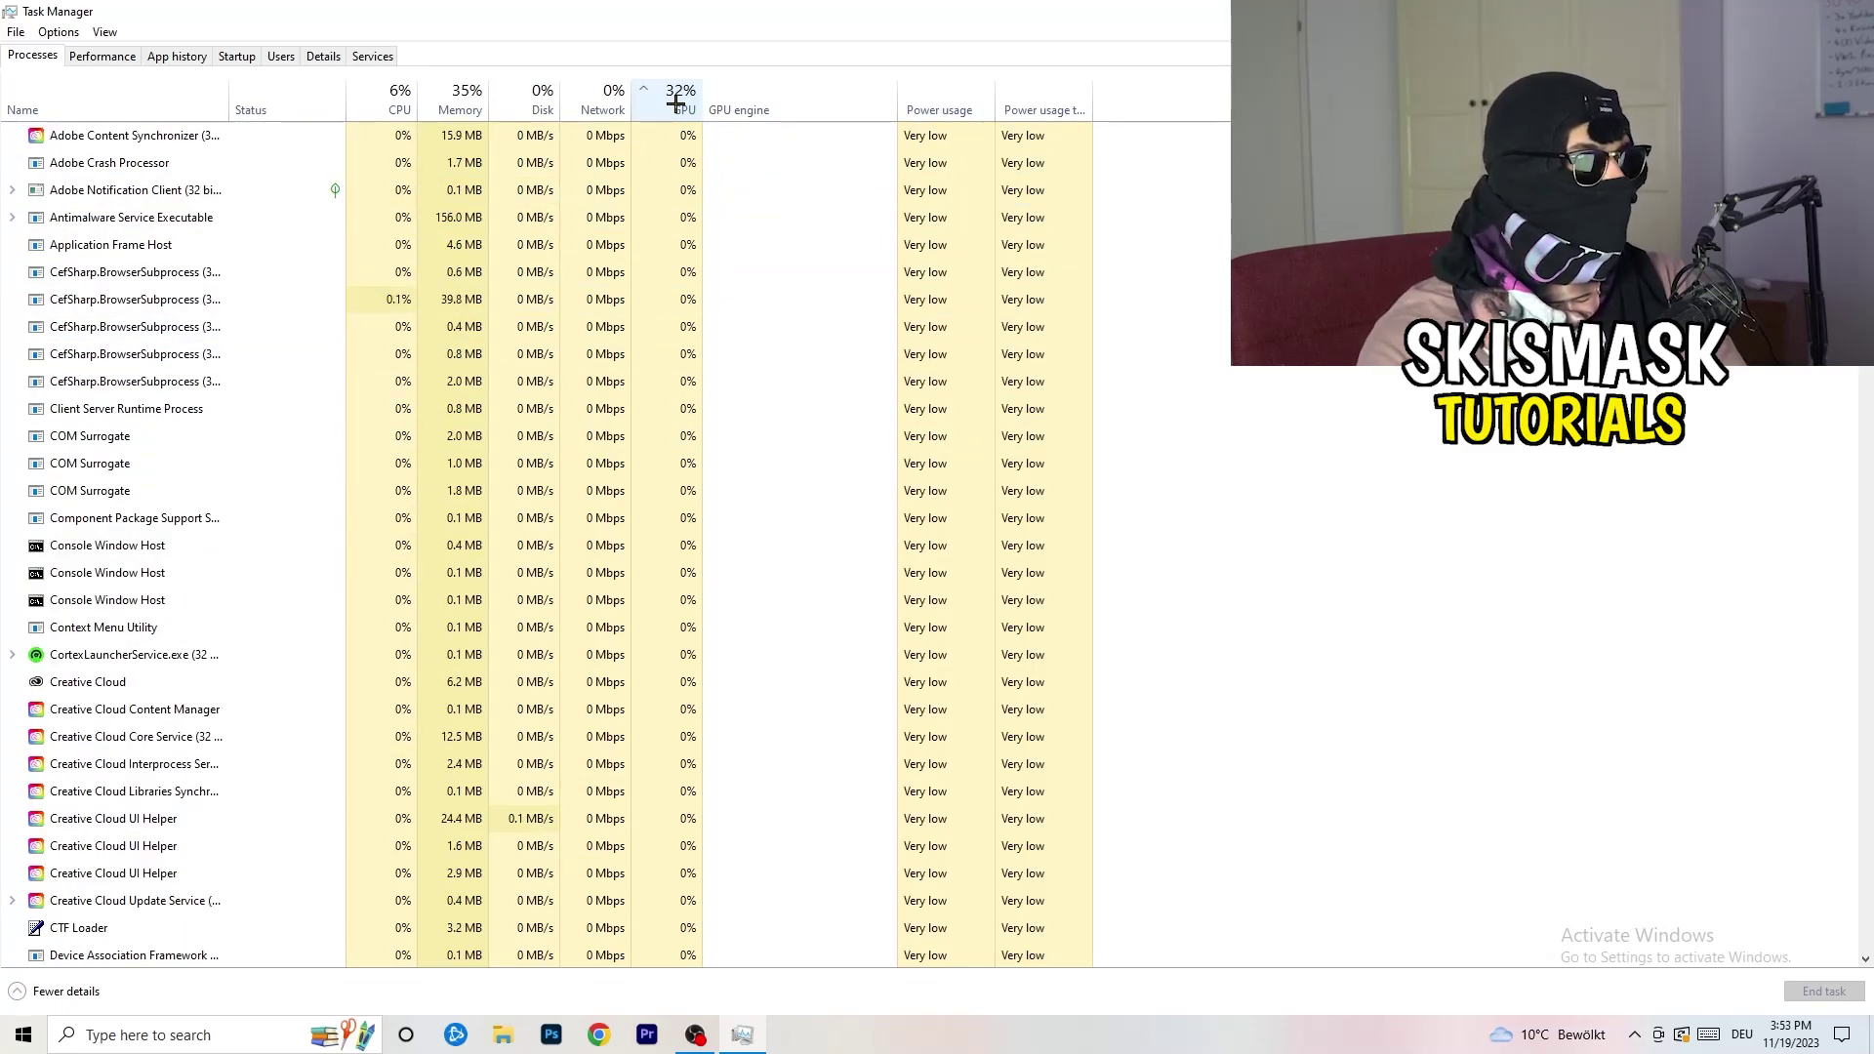
pyautogui.scroll(-4, 684, 310)
pyautogui.scroll(-9, 684, 311)
pyautogui.scroll(13, 689, 307)
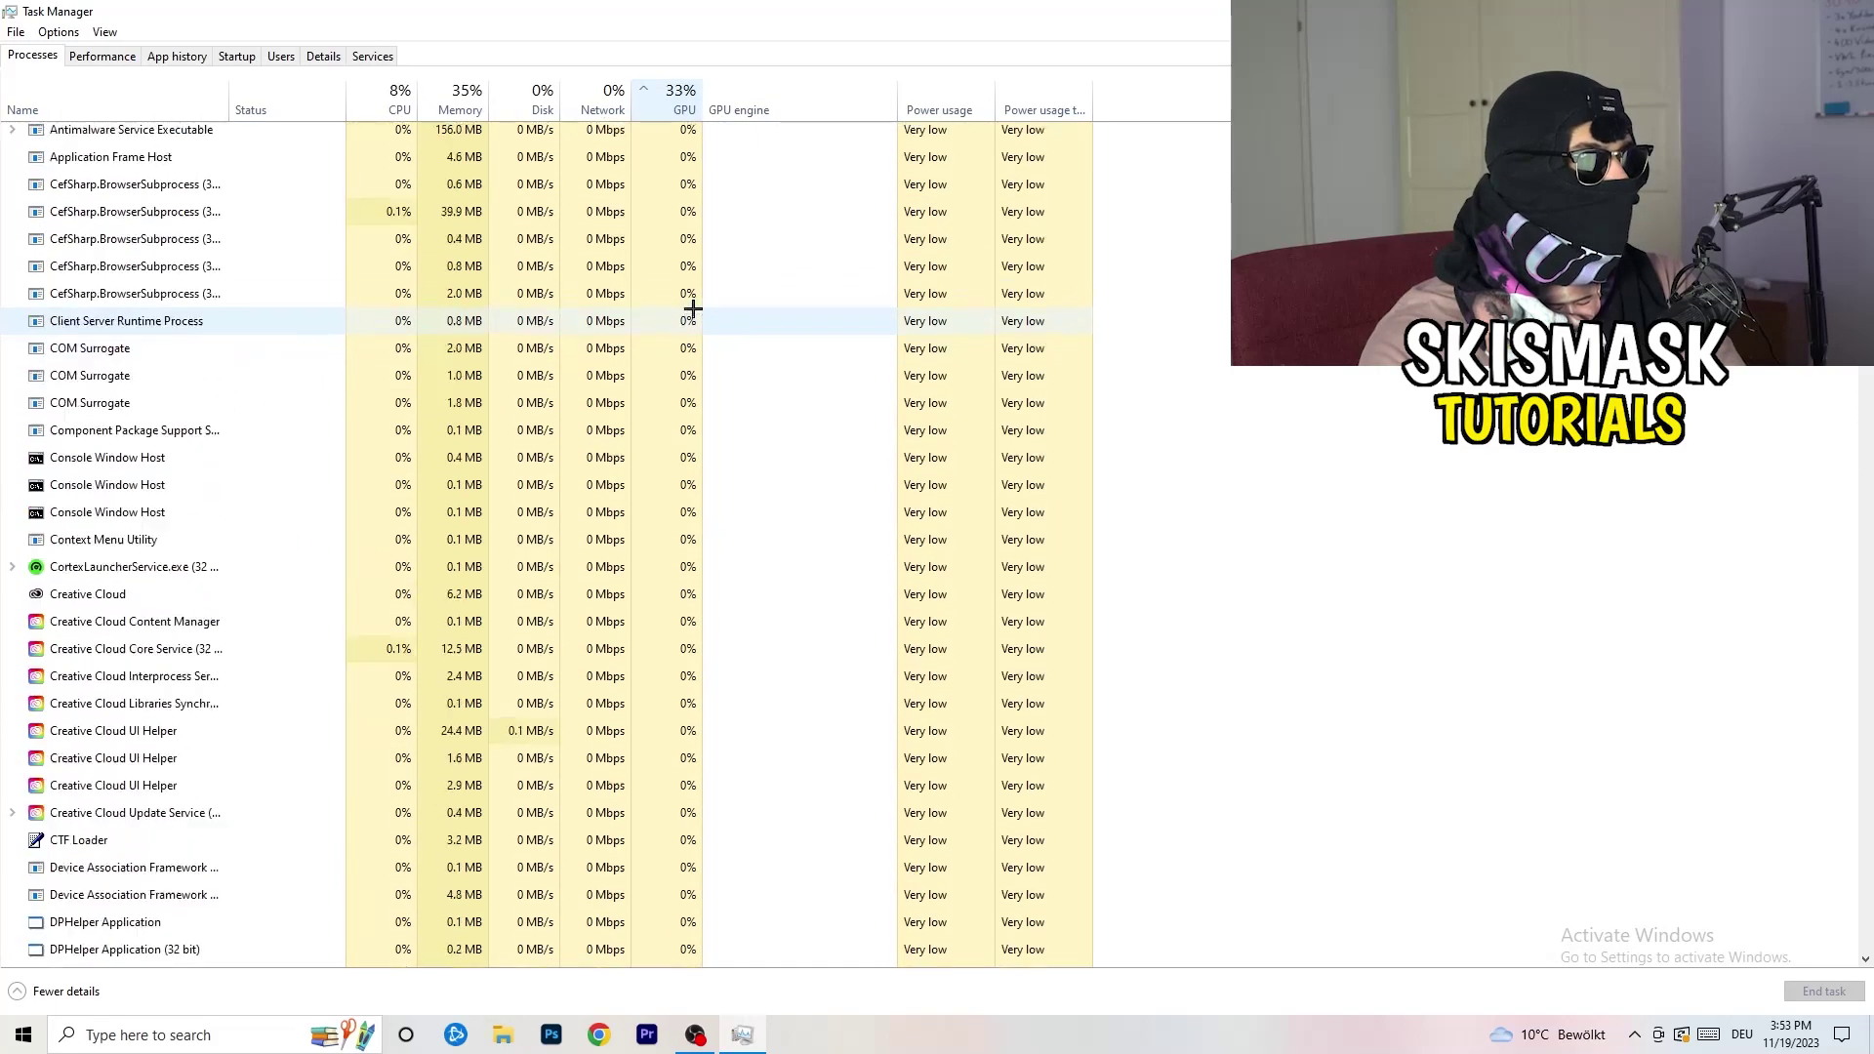
pyautogui.scroll(-19, 692, 306)
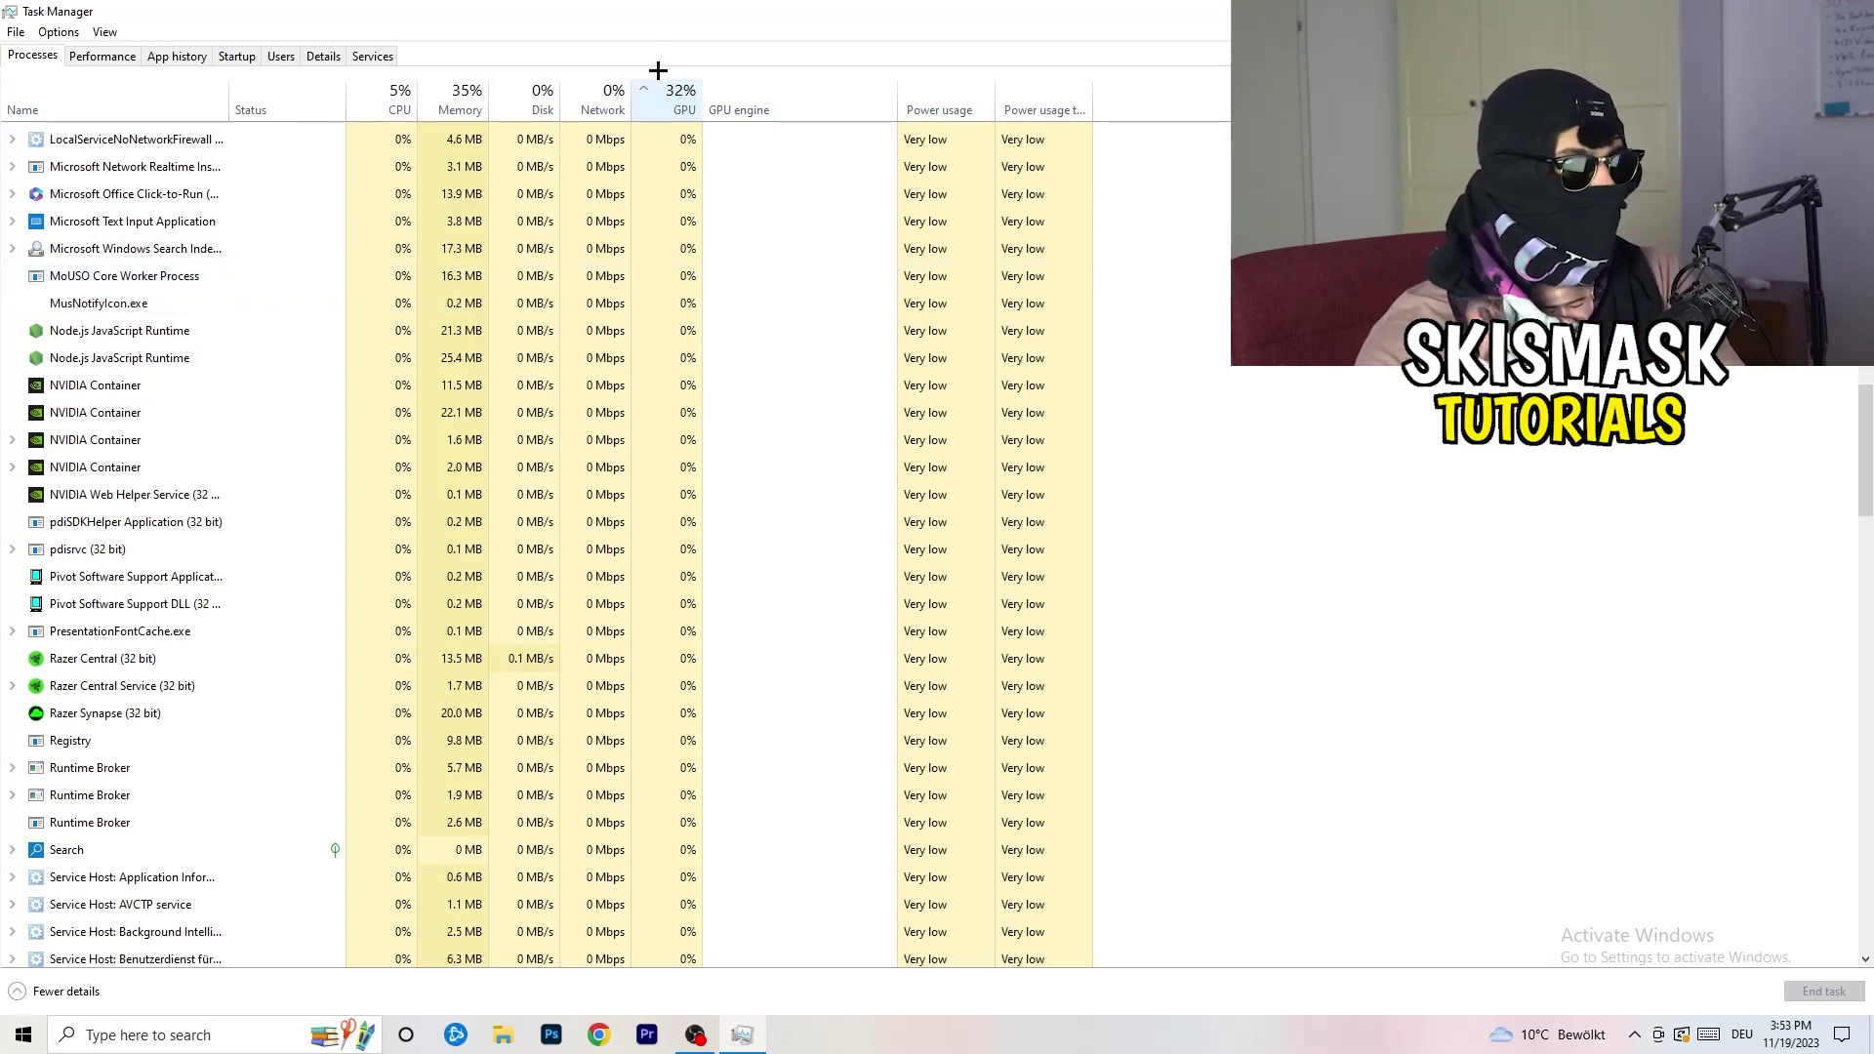
pyautogui.rightClick(636, 242)
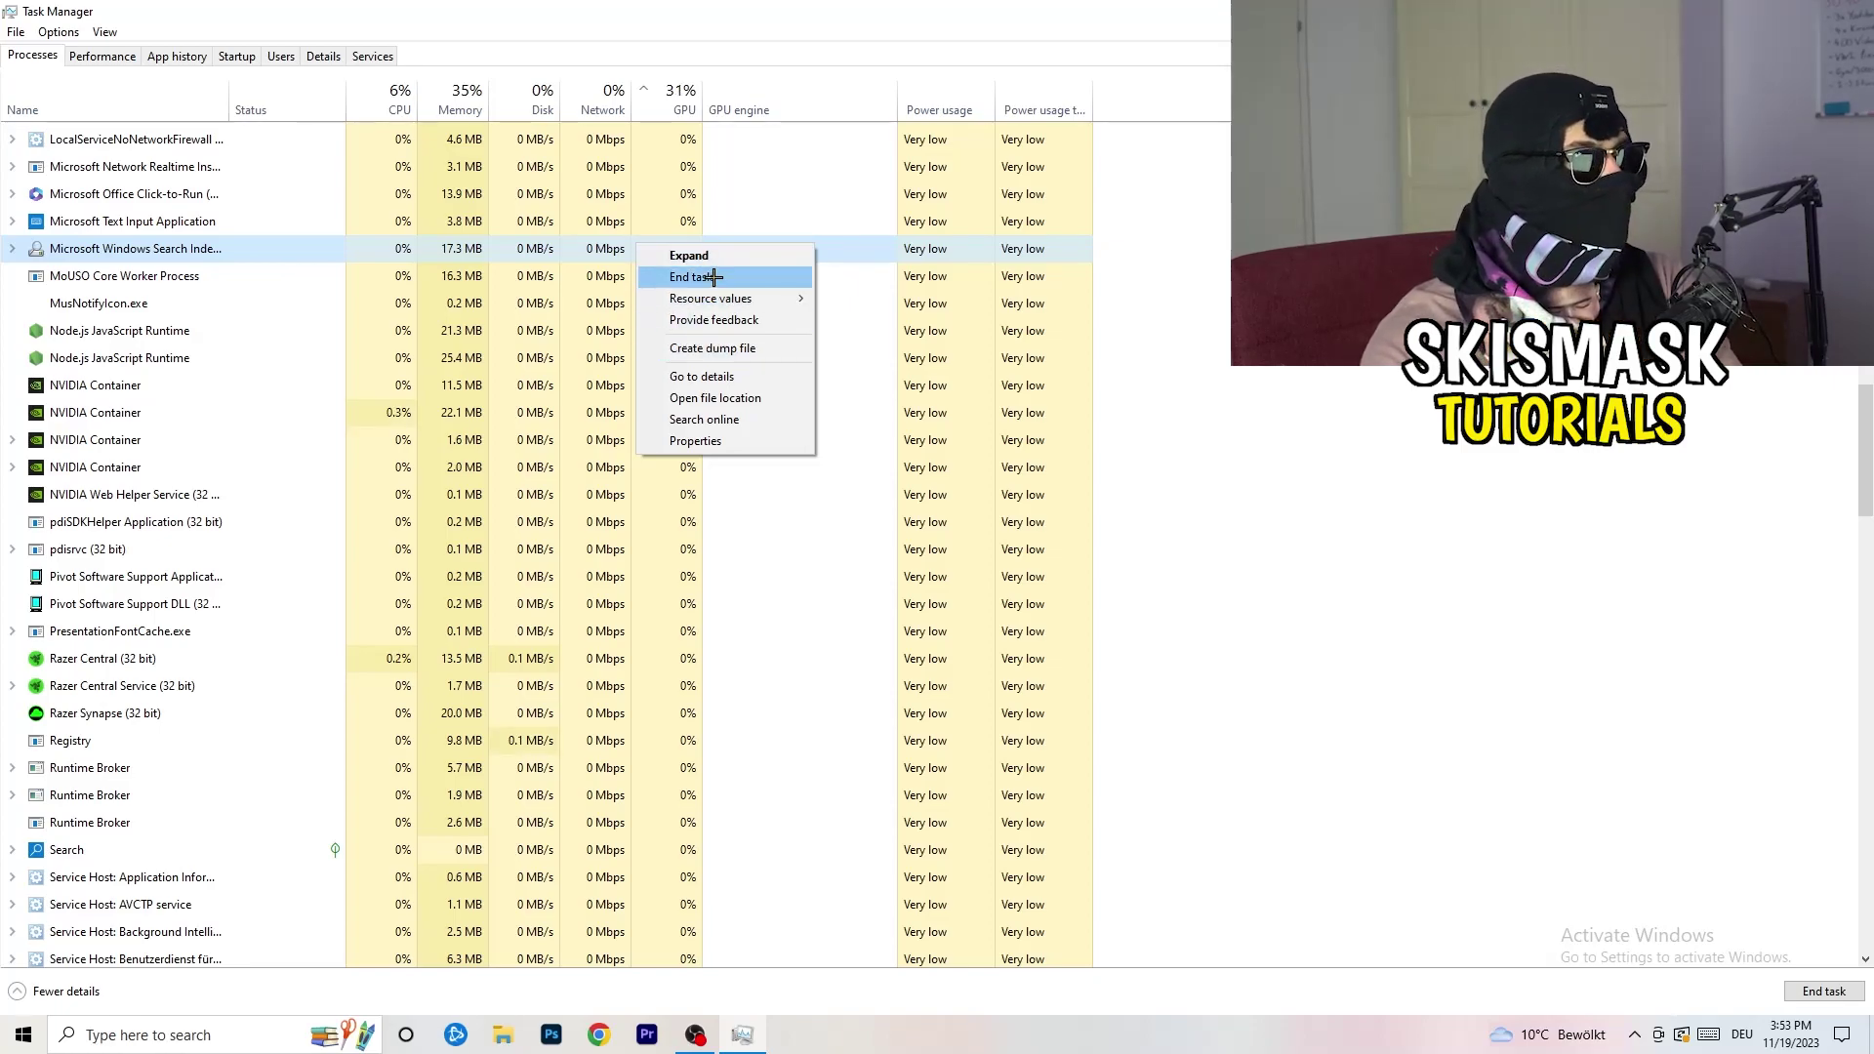
pyautogui.click(389, 101)
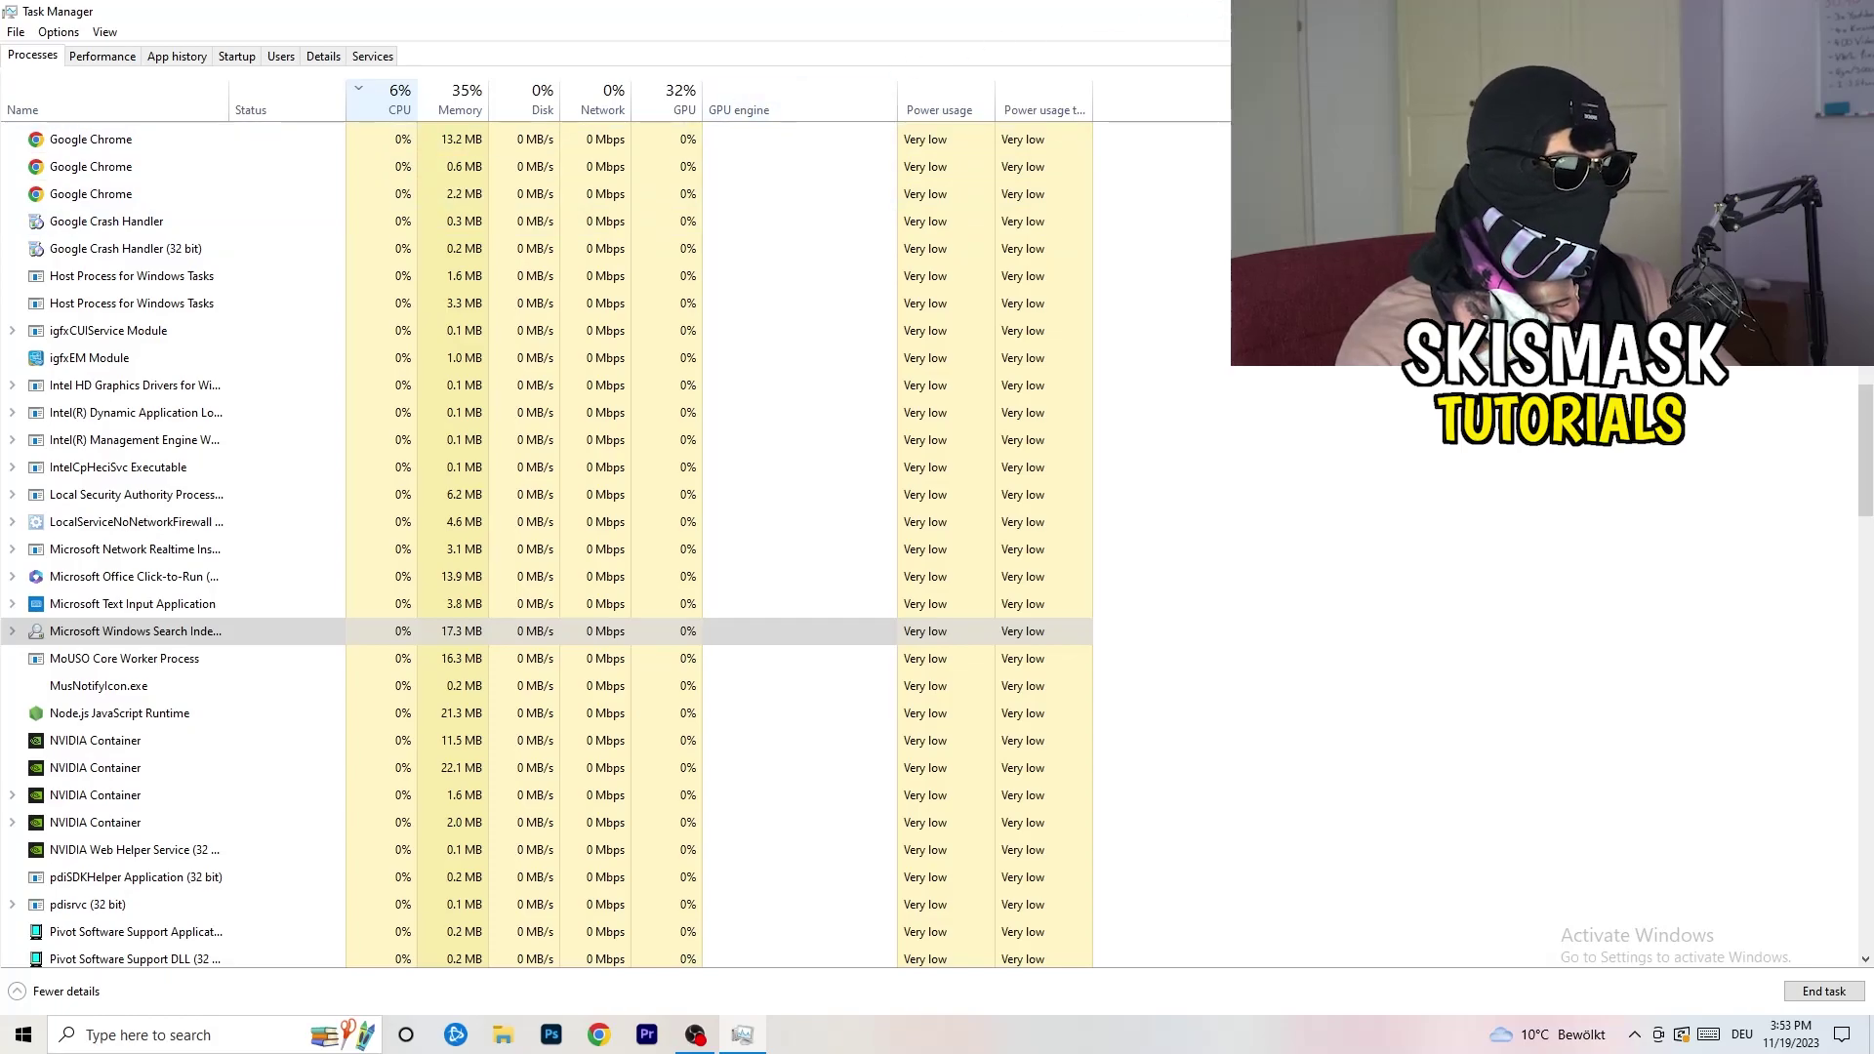
pyautogui.click(1851, 10)
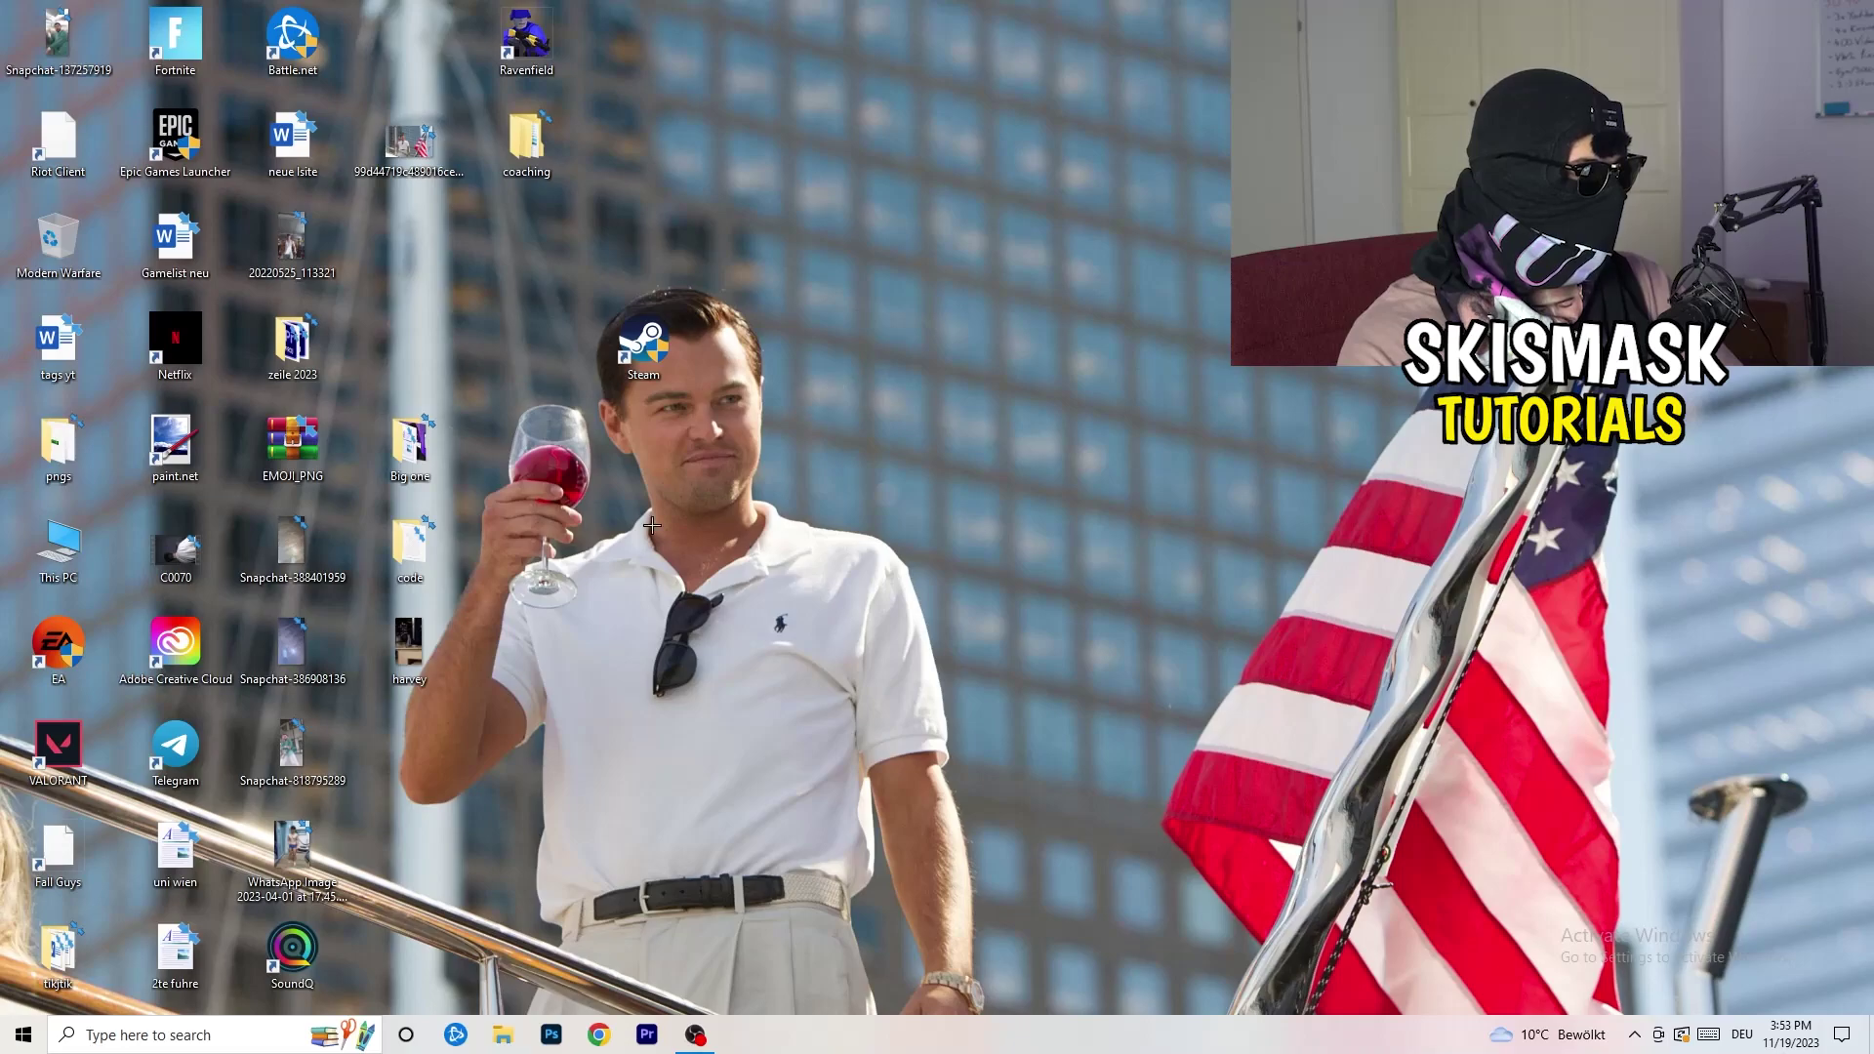
# Open the Gaming section of Windows Settings and review the background recording, audio and video options for Captures.
pyautogui.click(6, 1042)
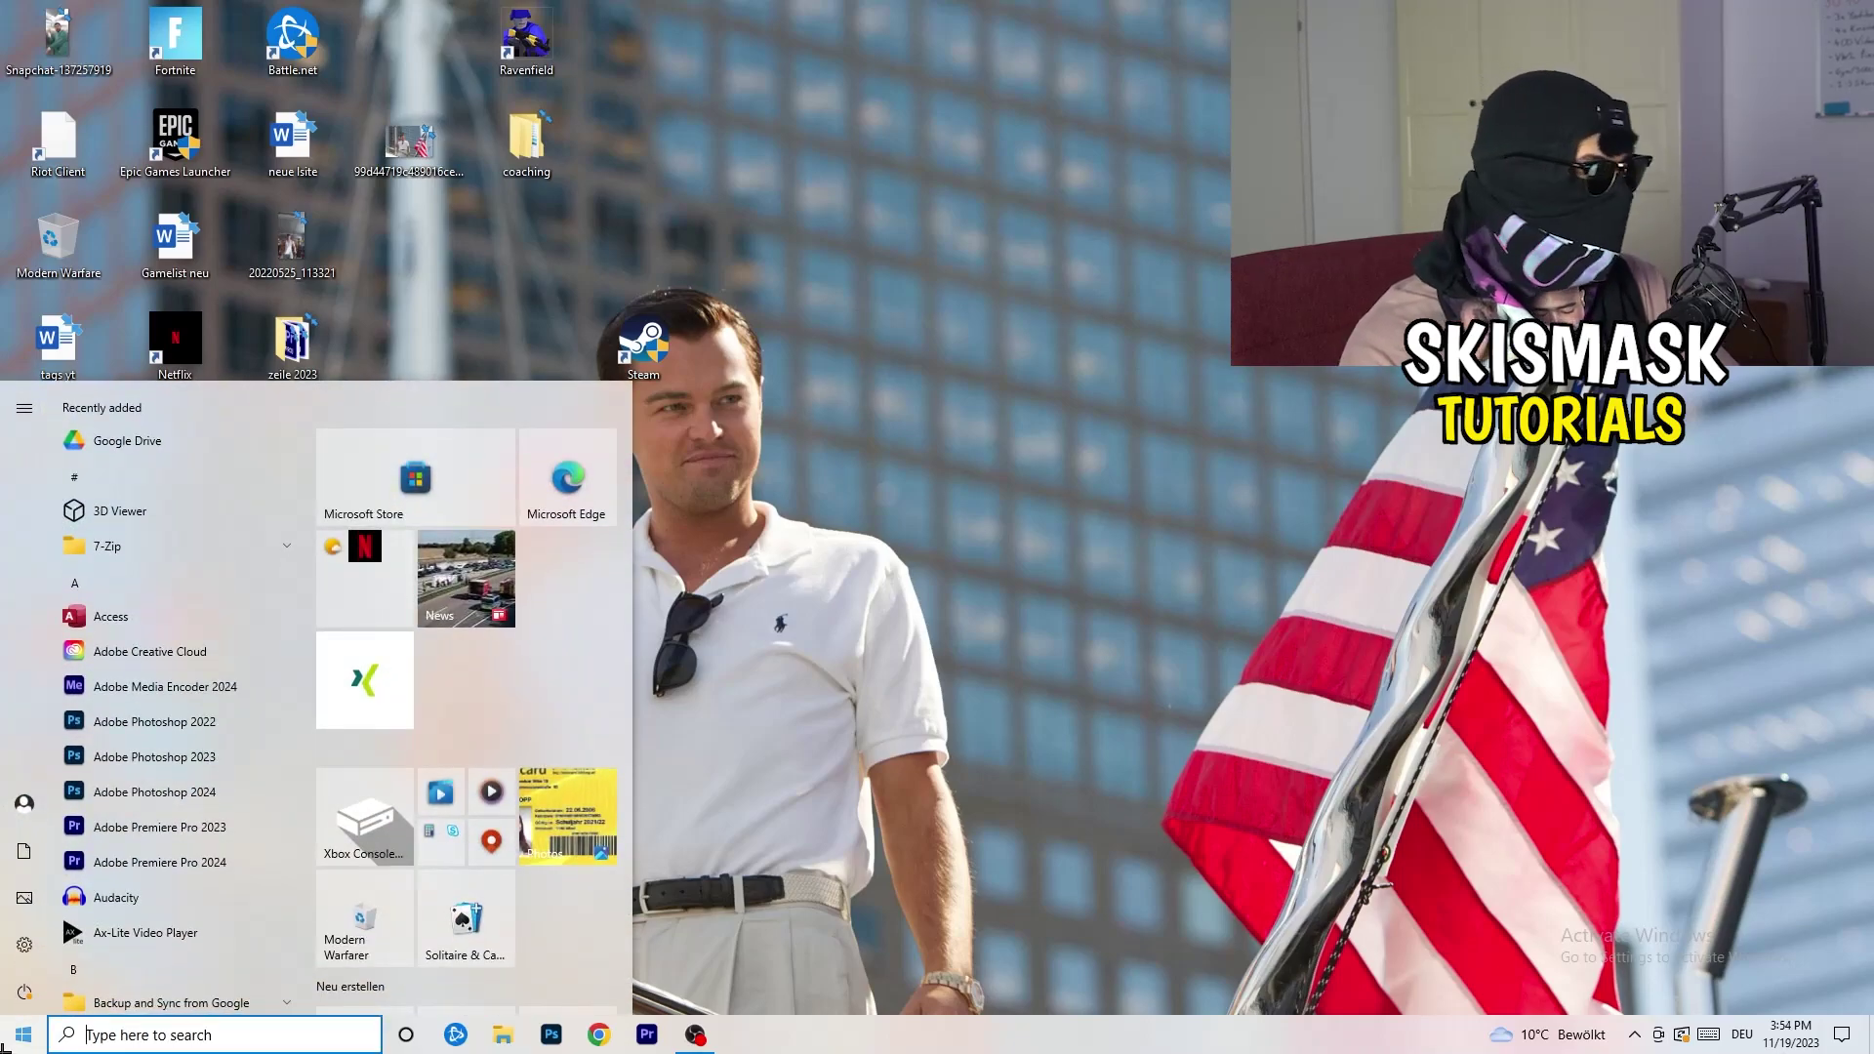
pyautogui.click(23, 946)
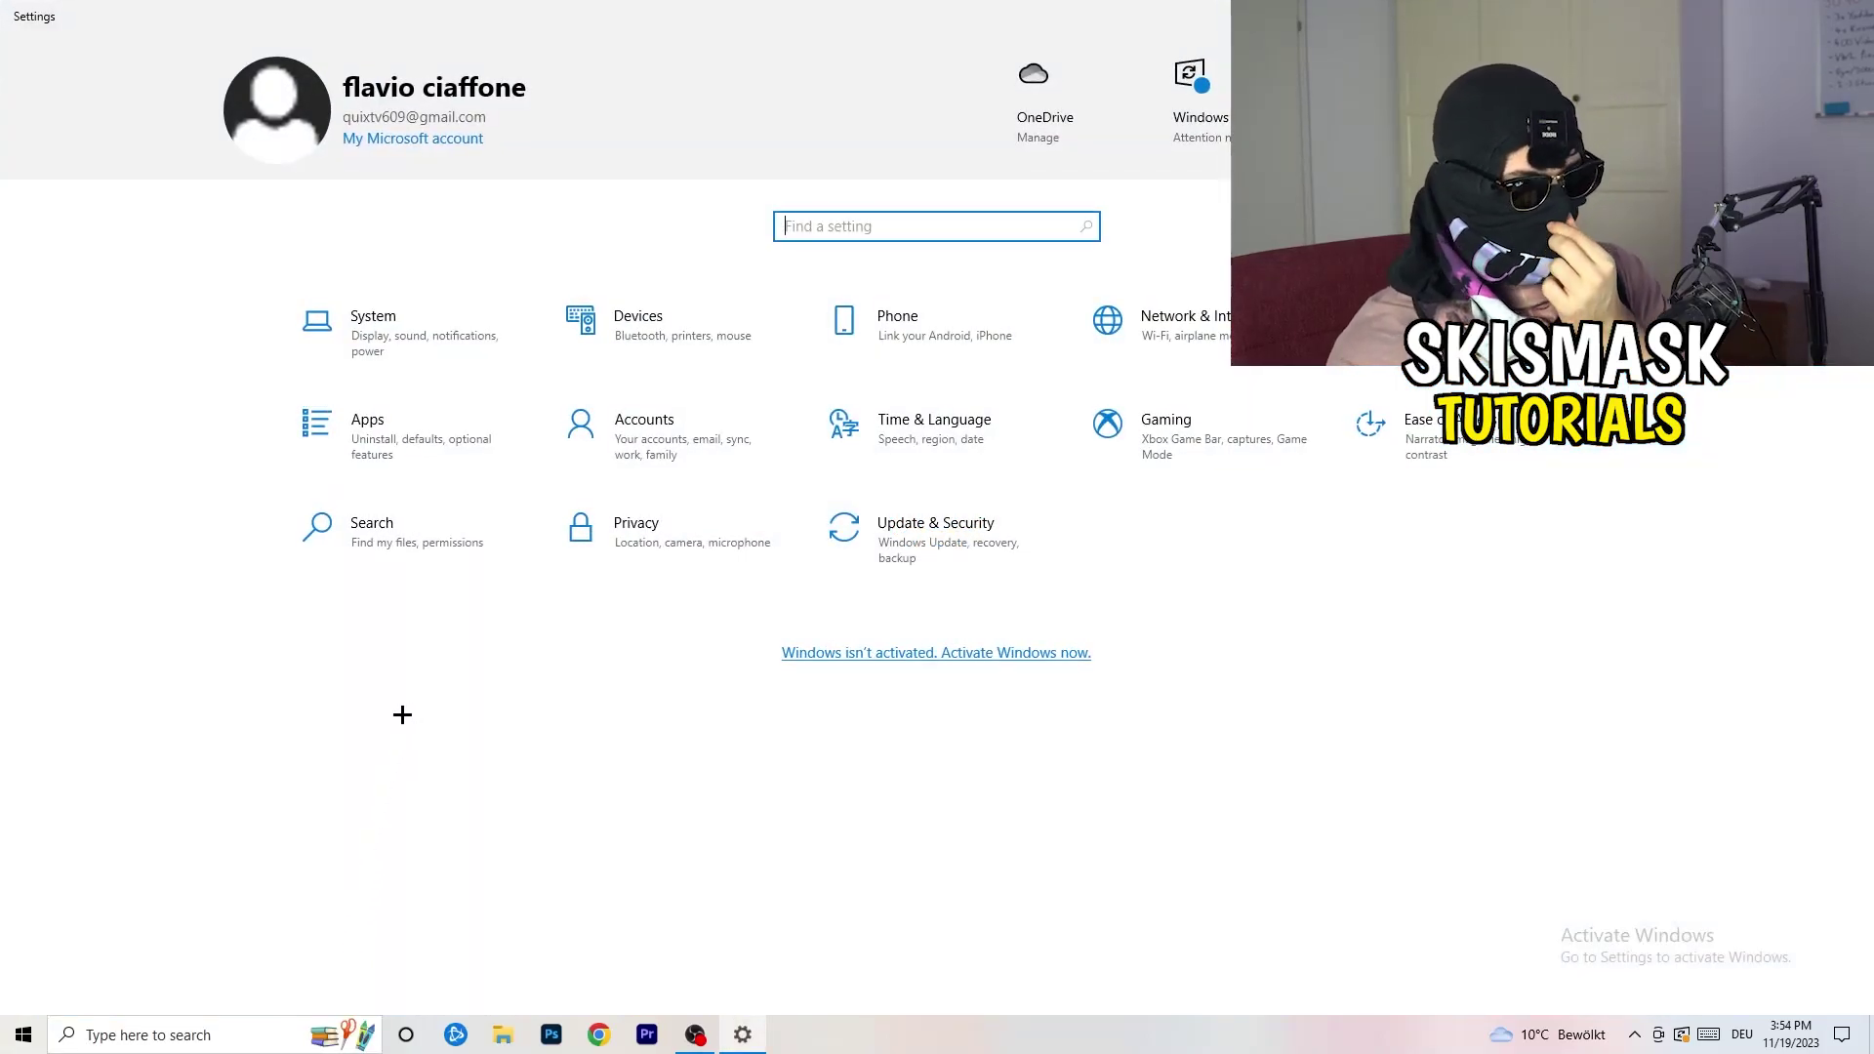
pyautogui.click(1157, 434)
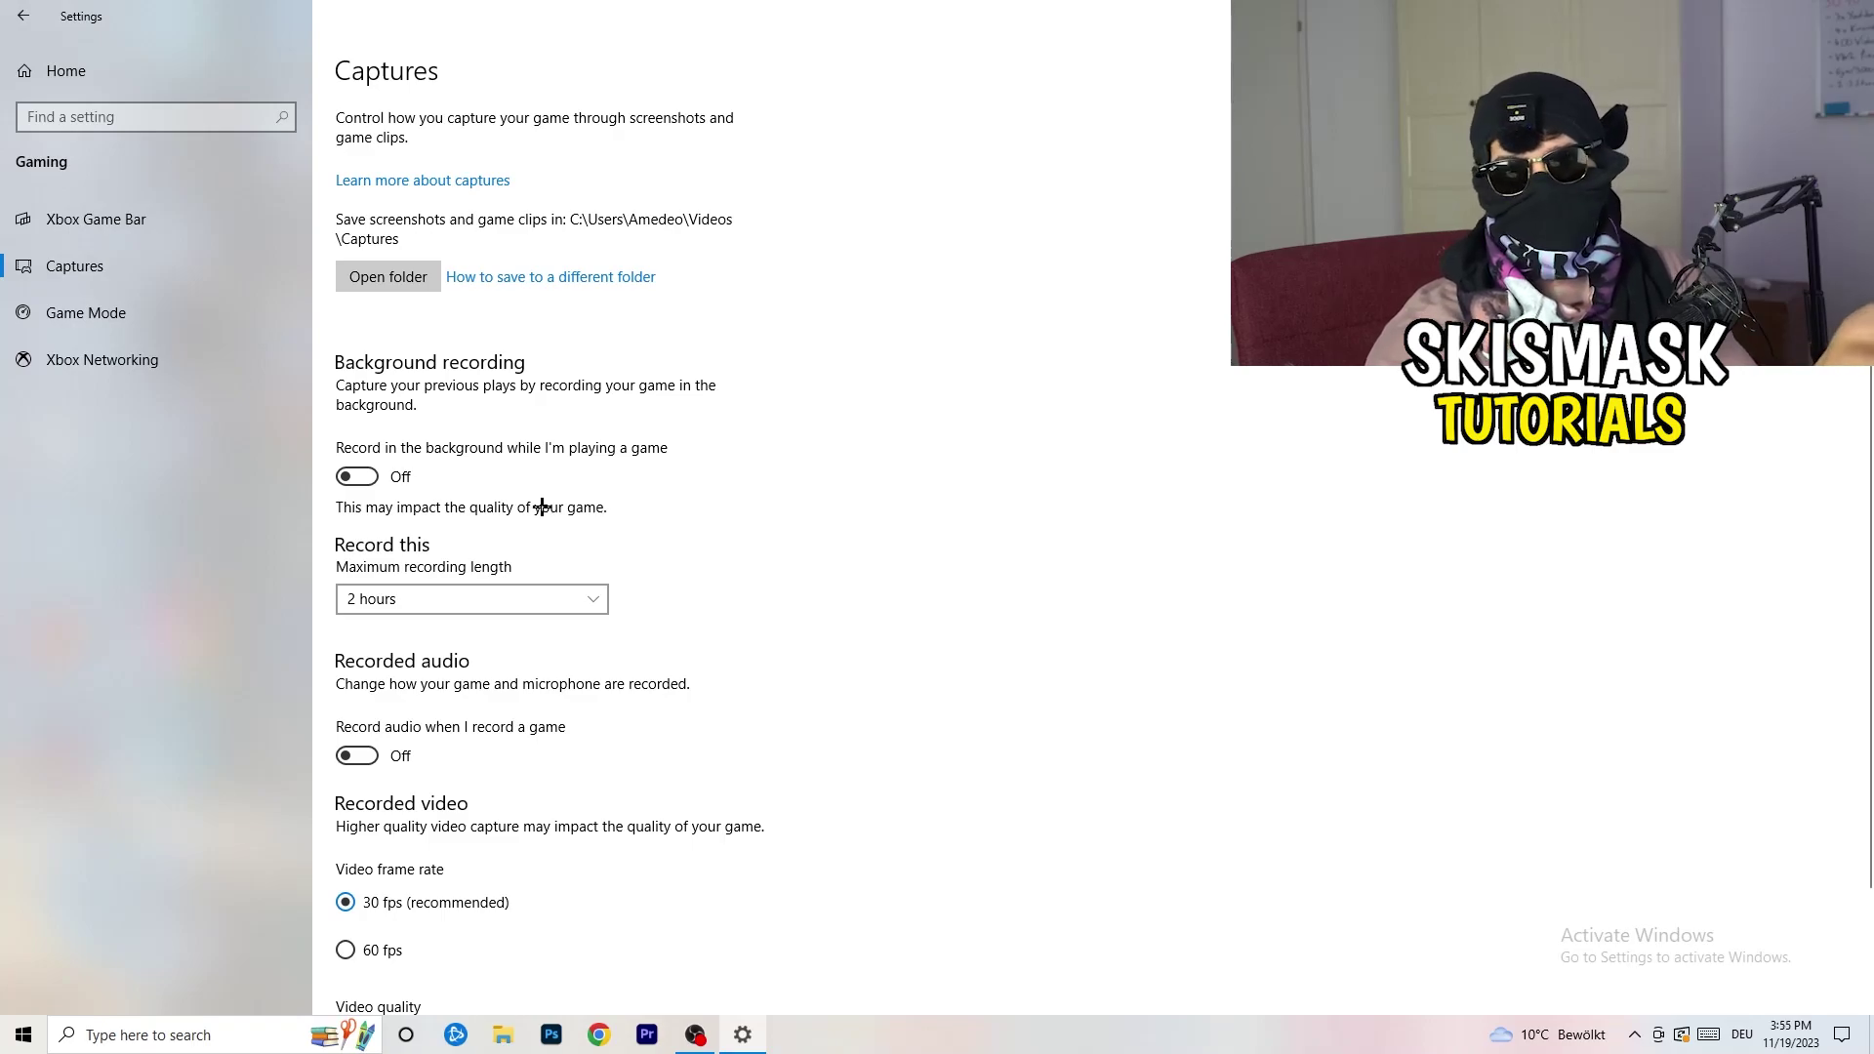
pyautogui.scroll(-3, 532, 509)
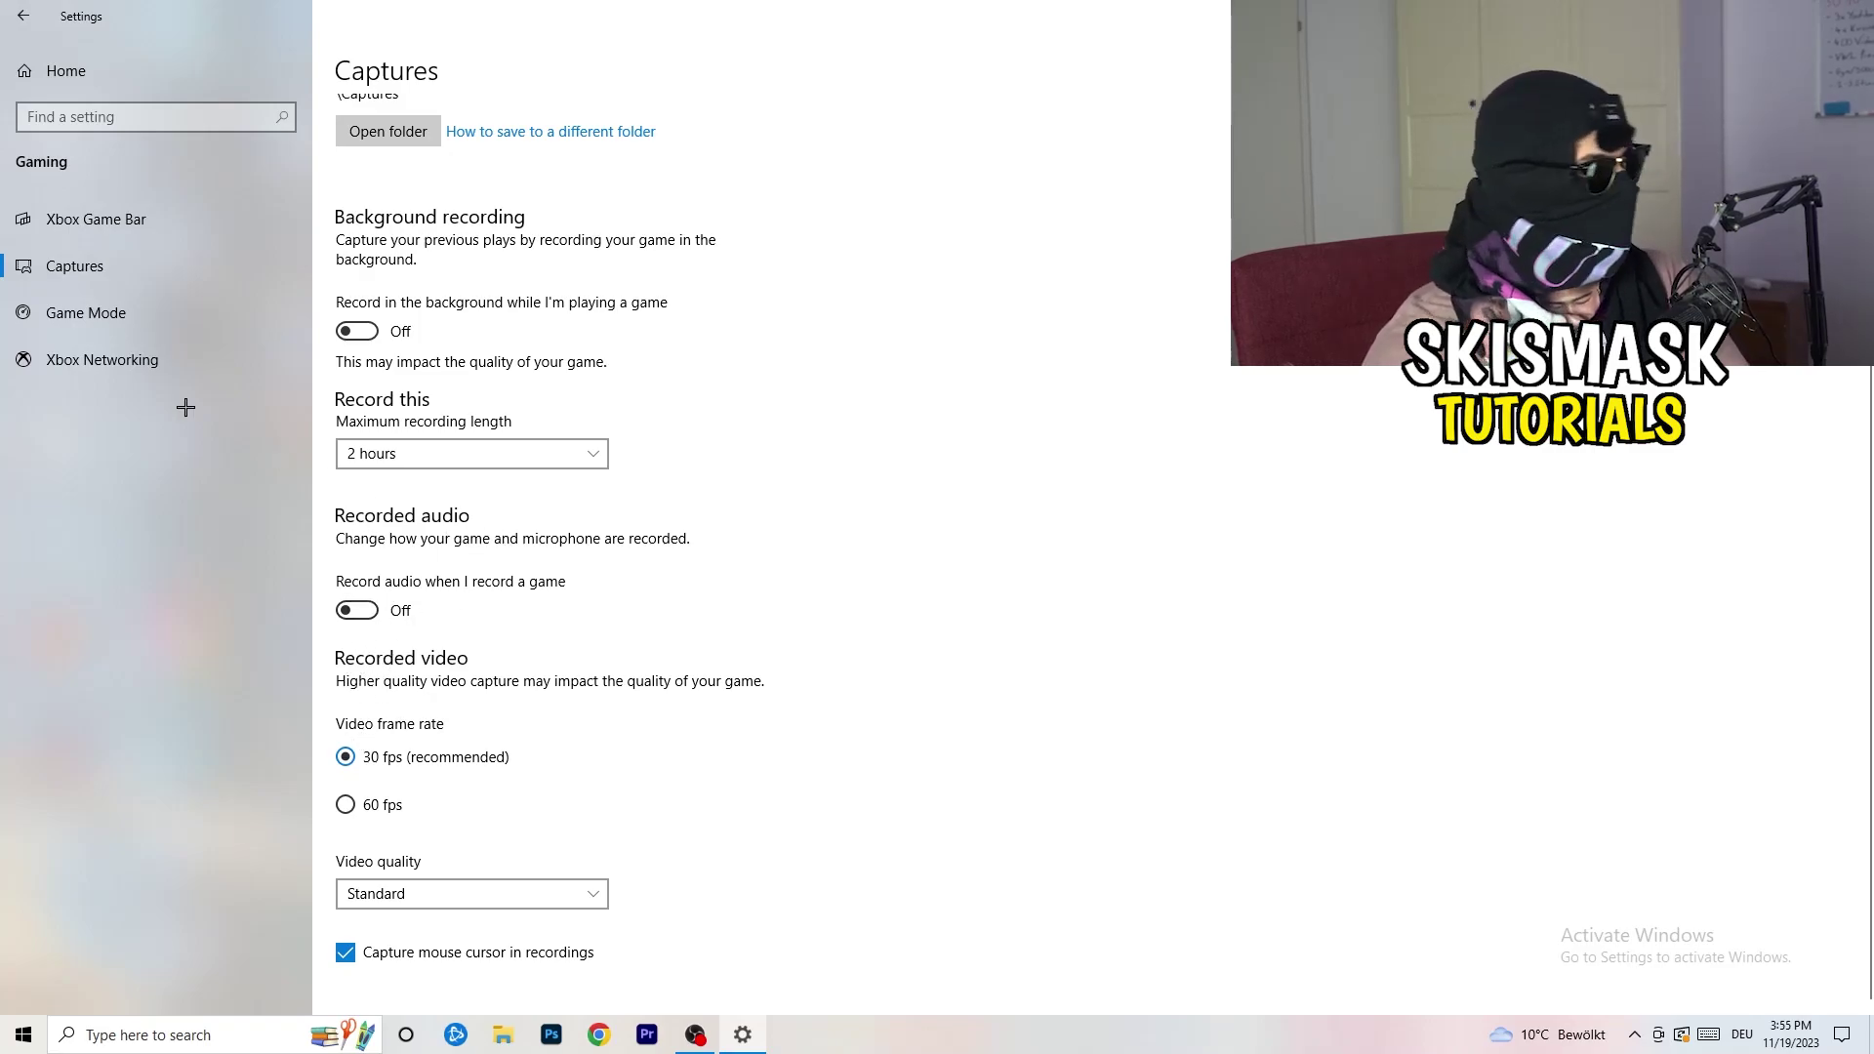
# Review the Game Mode setting, and check the Windows Update page in Update & Security for pending updates.
pyautogui.click(41, 311)
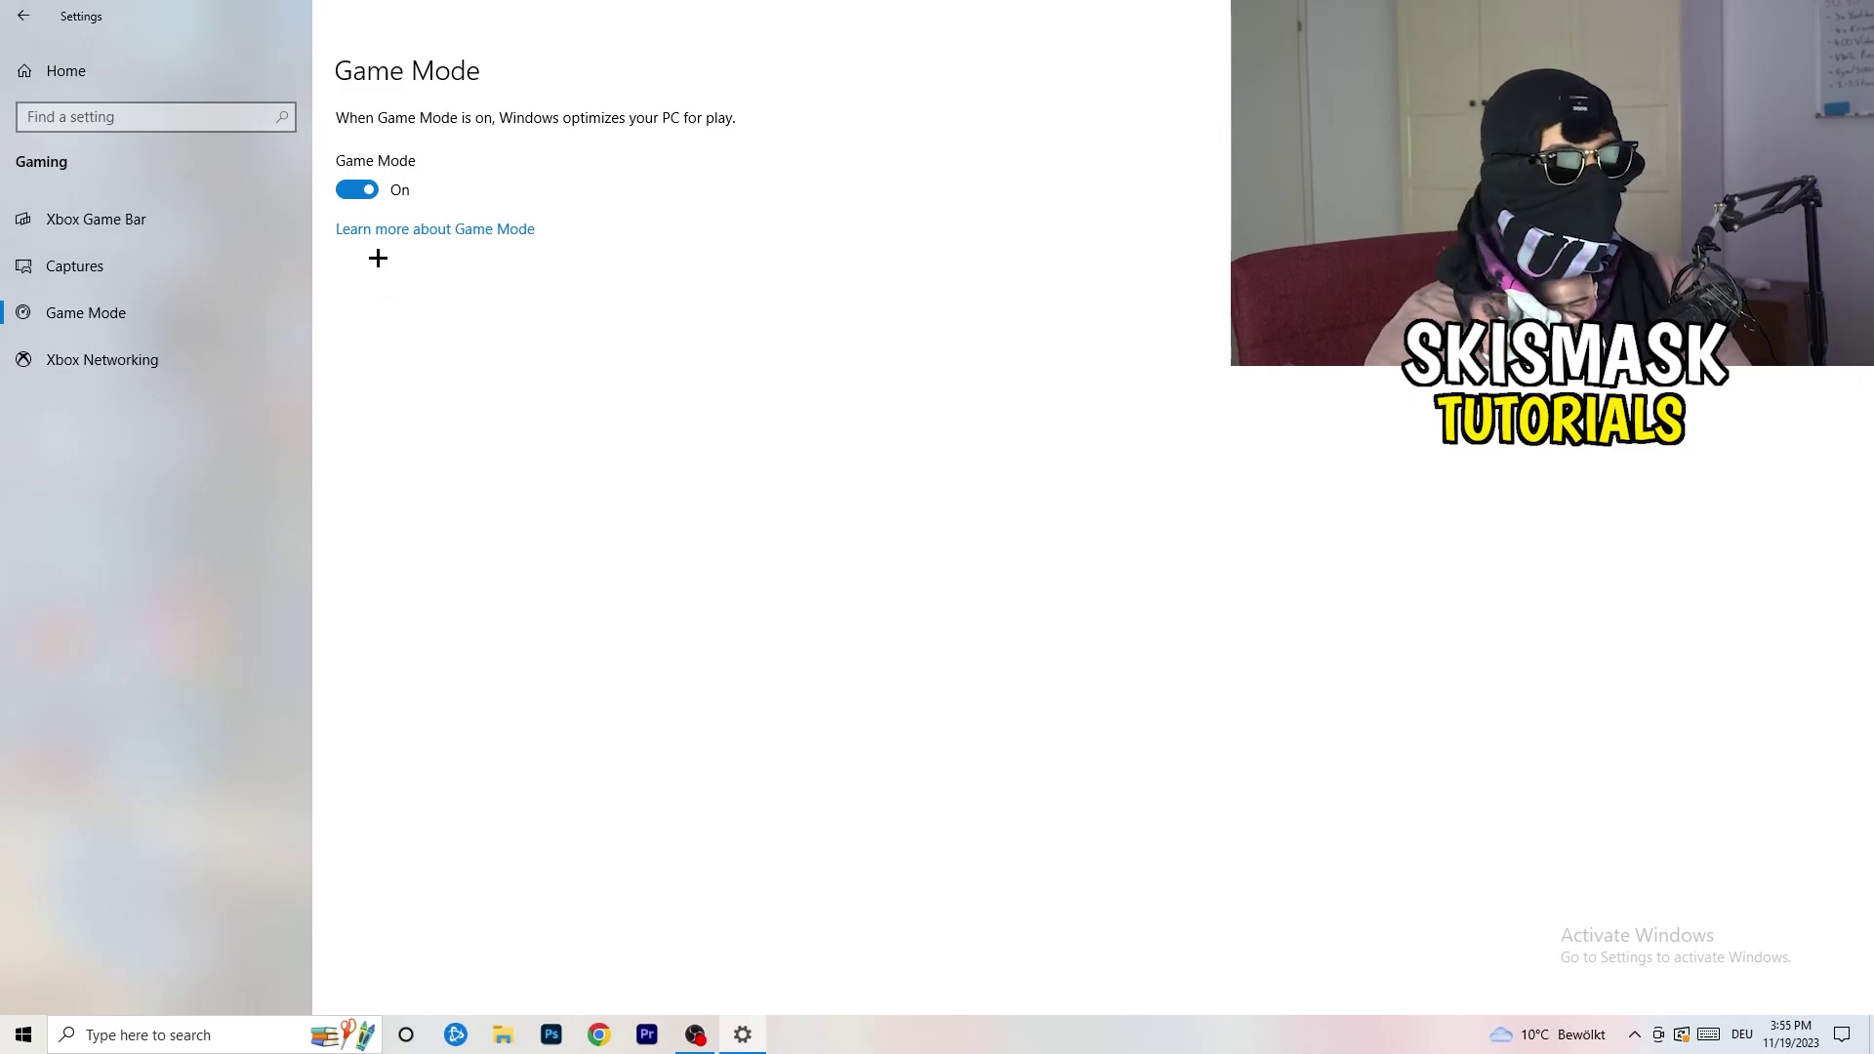
pyautogui.click(23, 16)
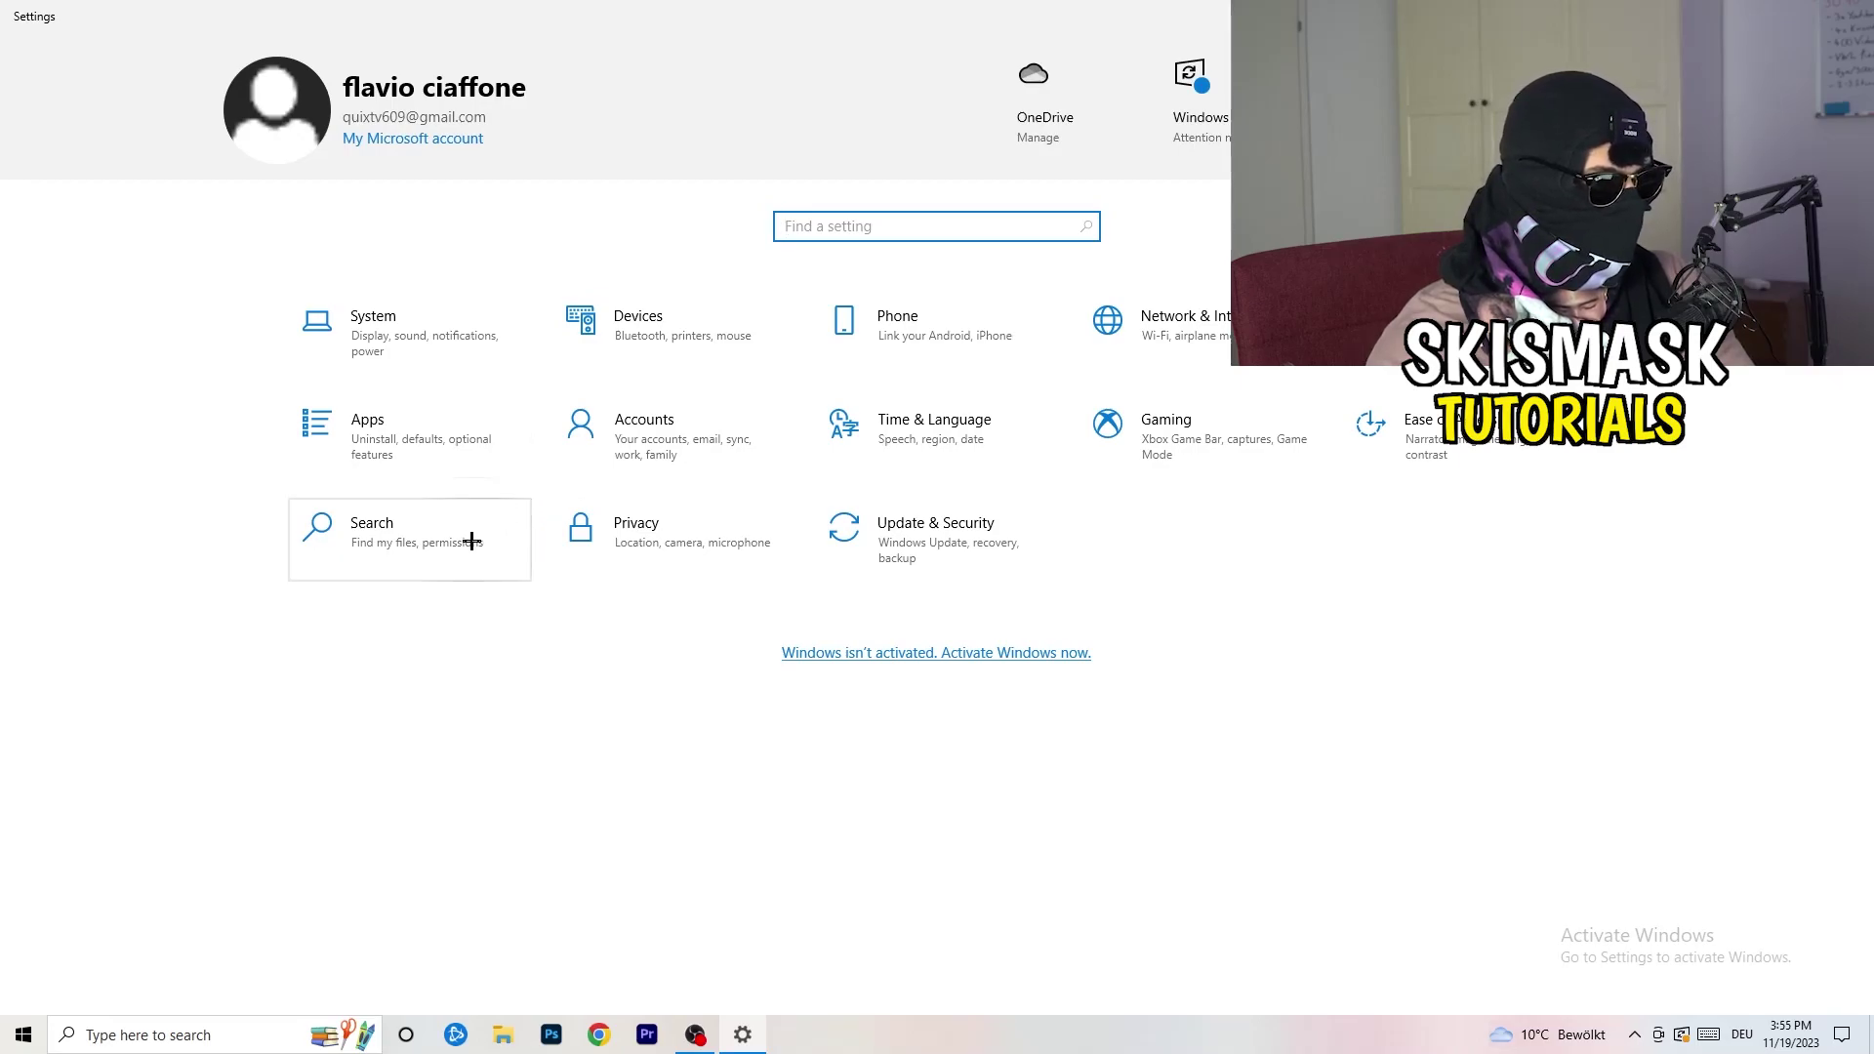
pyautogui.click(970, 609)
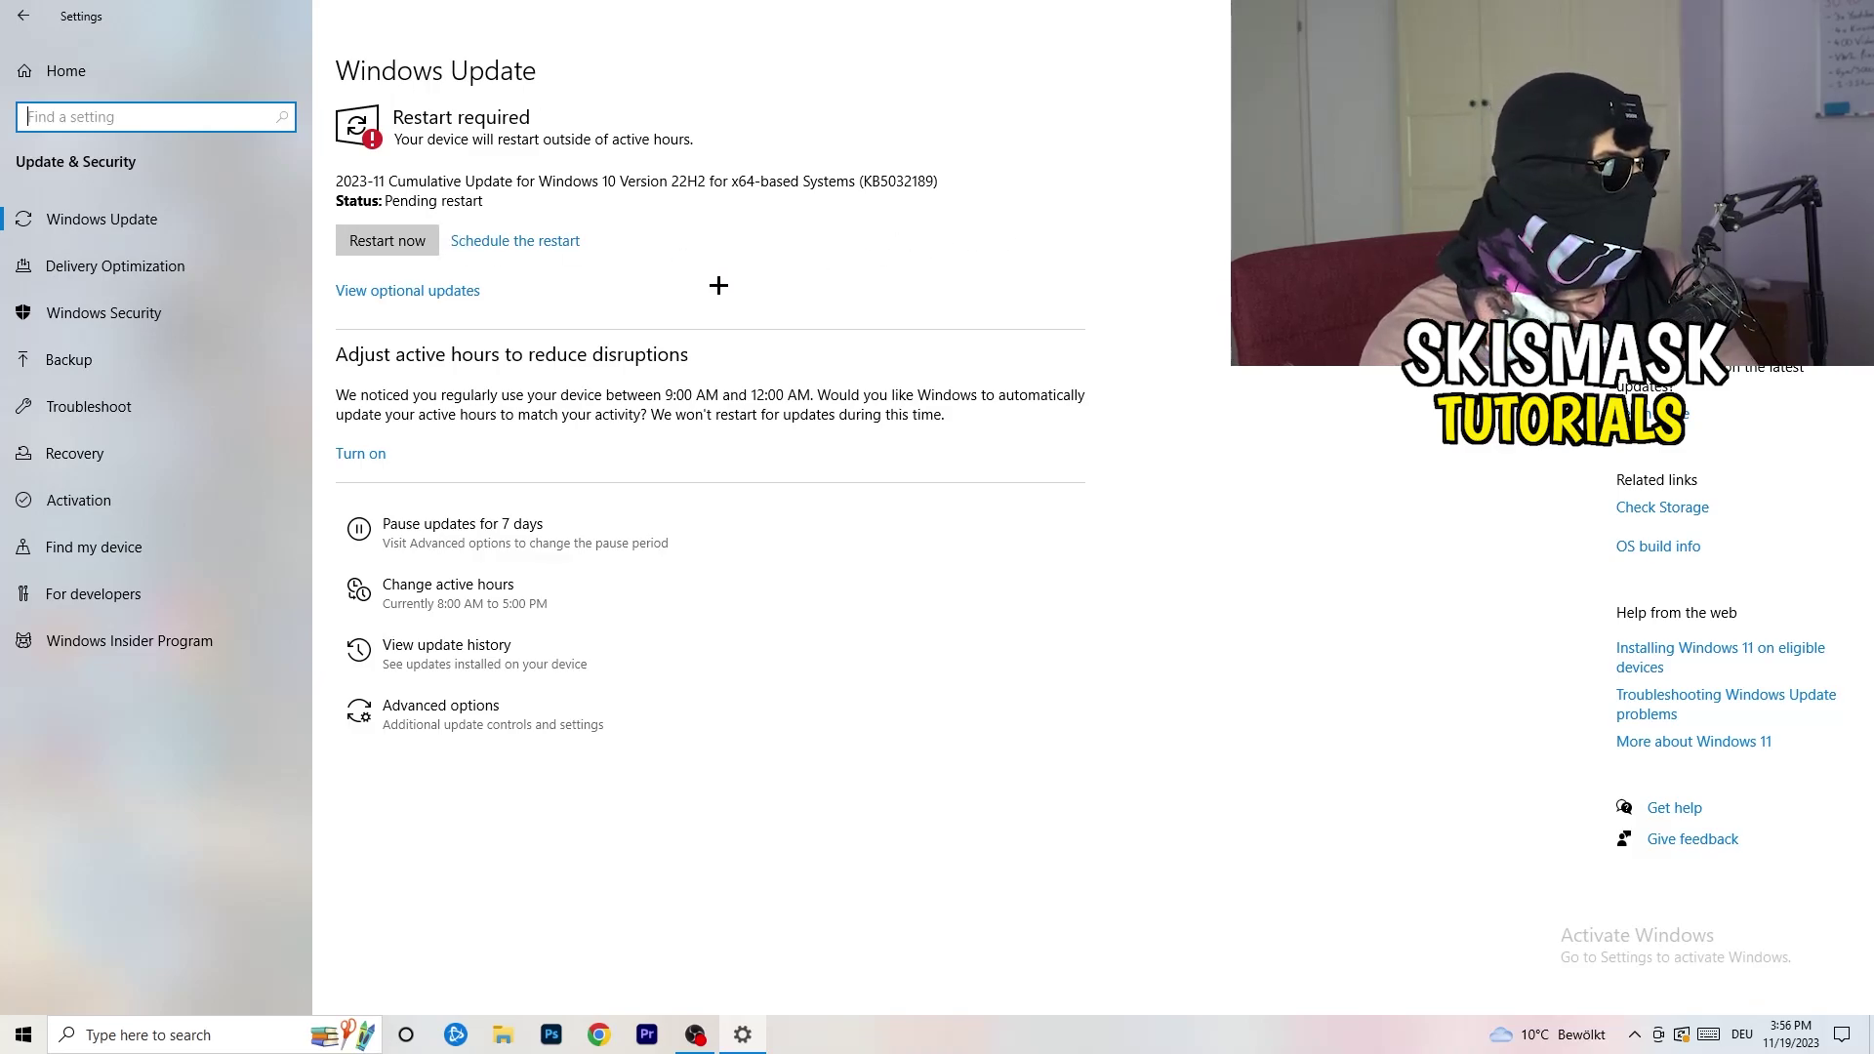
pyautogui.moveTo(722, 15); pyautogui.dragTo(306, 725)
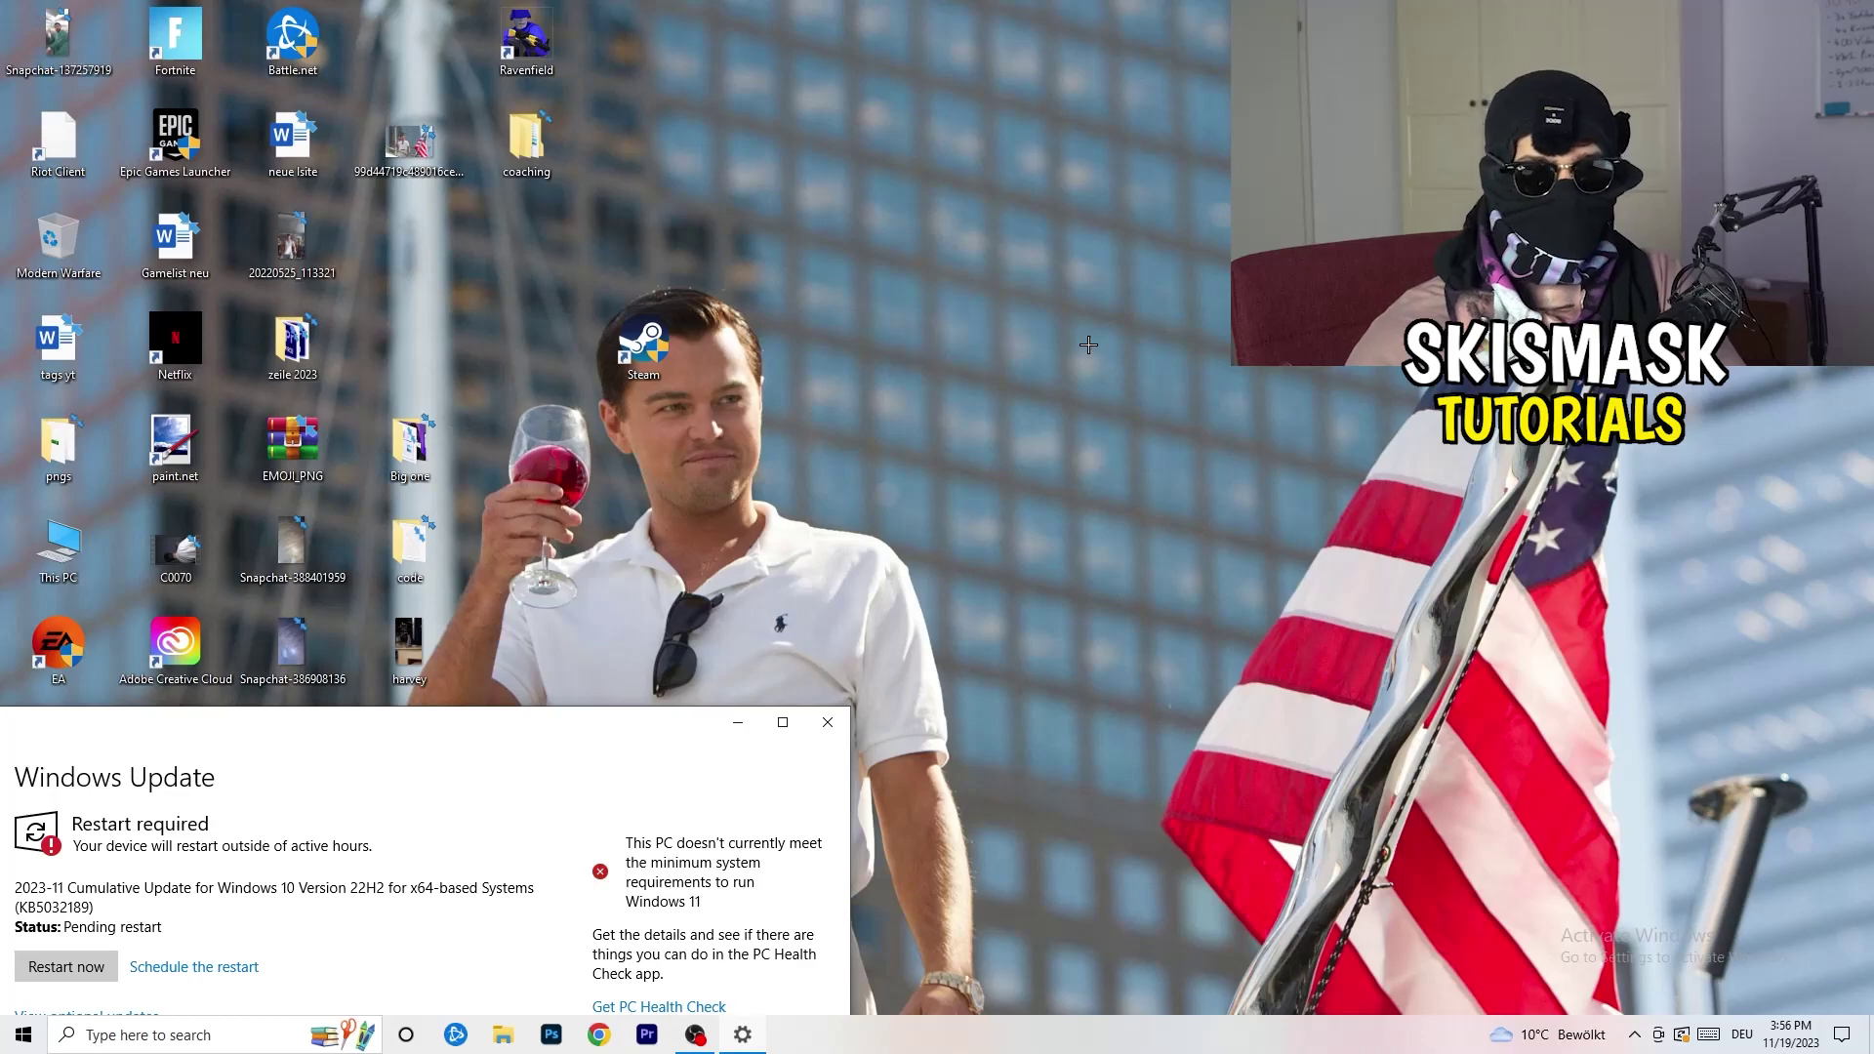
pyautogui.click(782, 722)
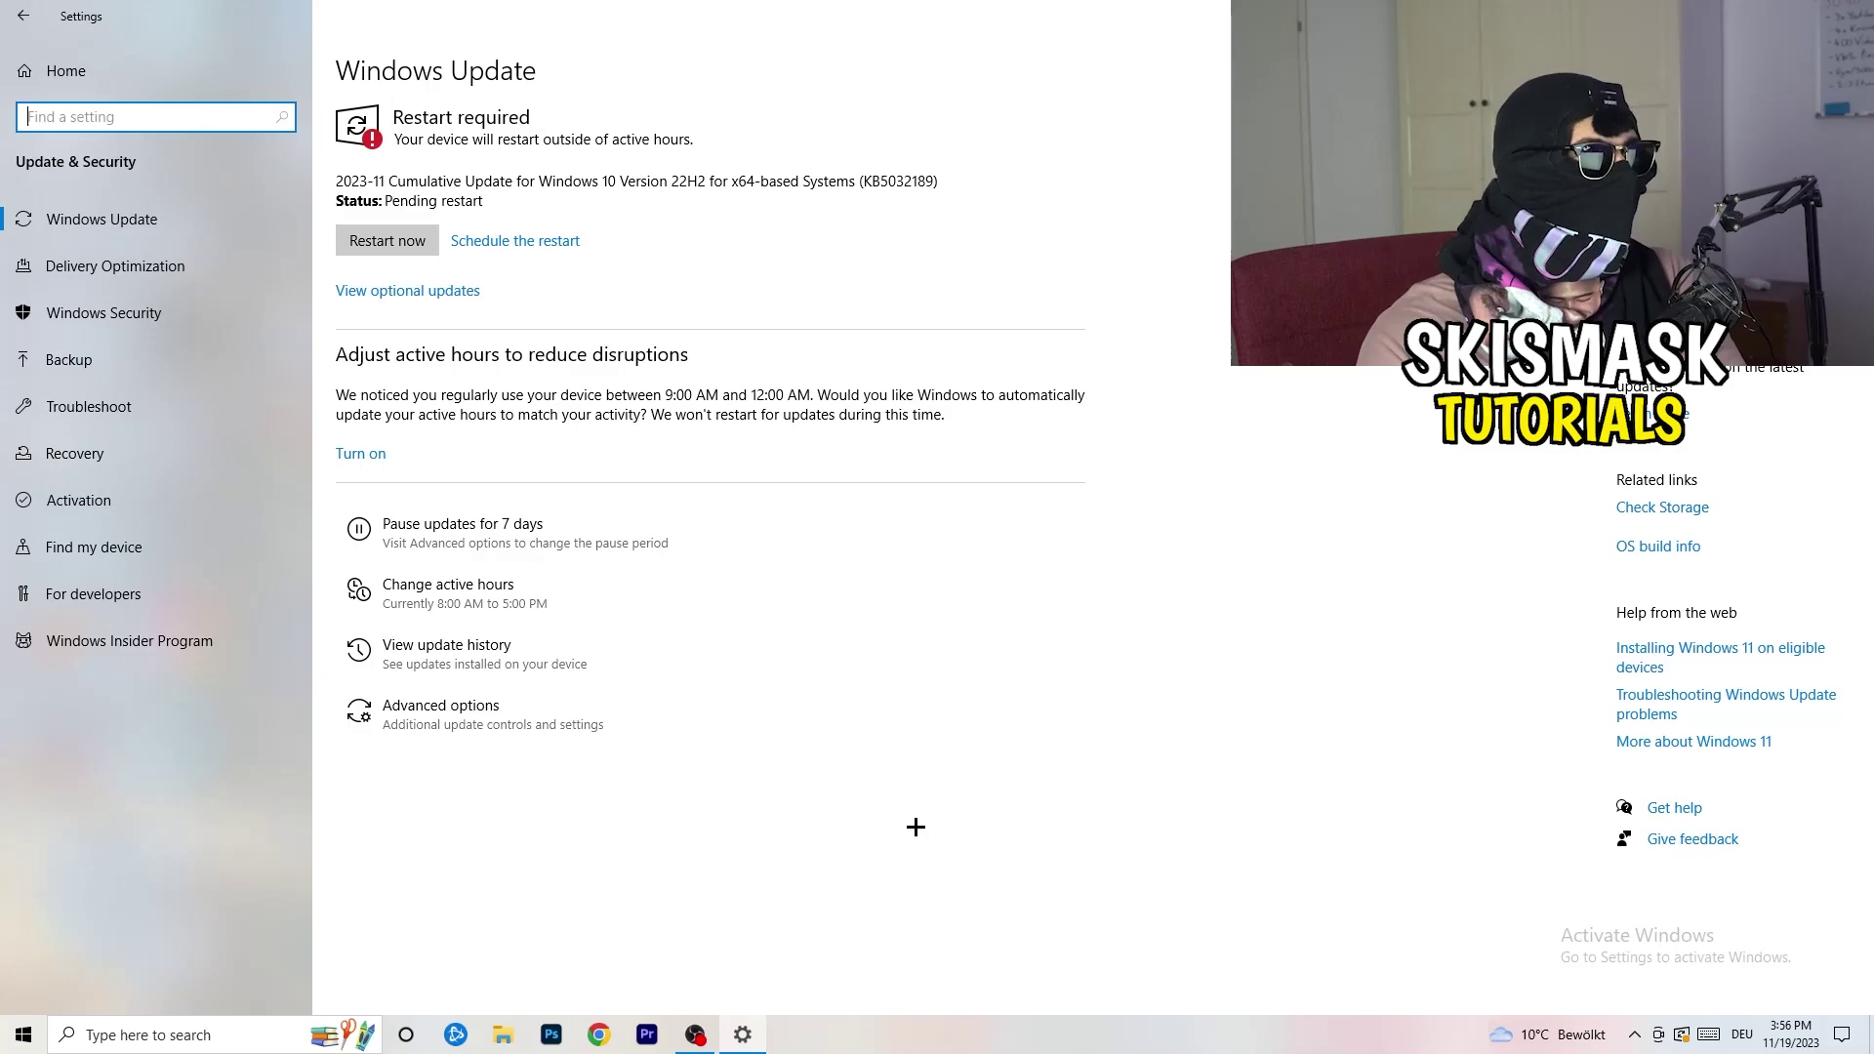
# Open the System display settings and review the scale, resolution, orientation and multiple-display options without changing them.
pyautogui.click(49, 85)
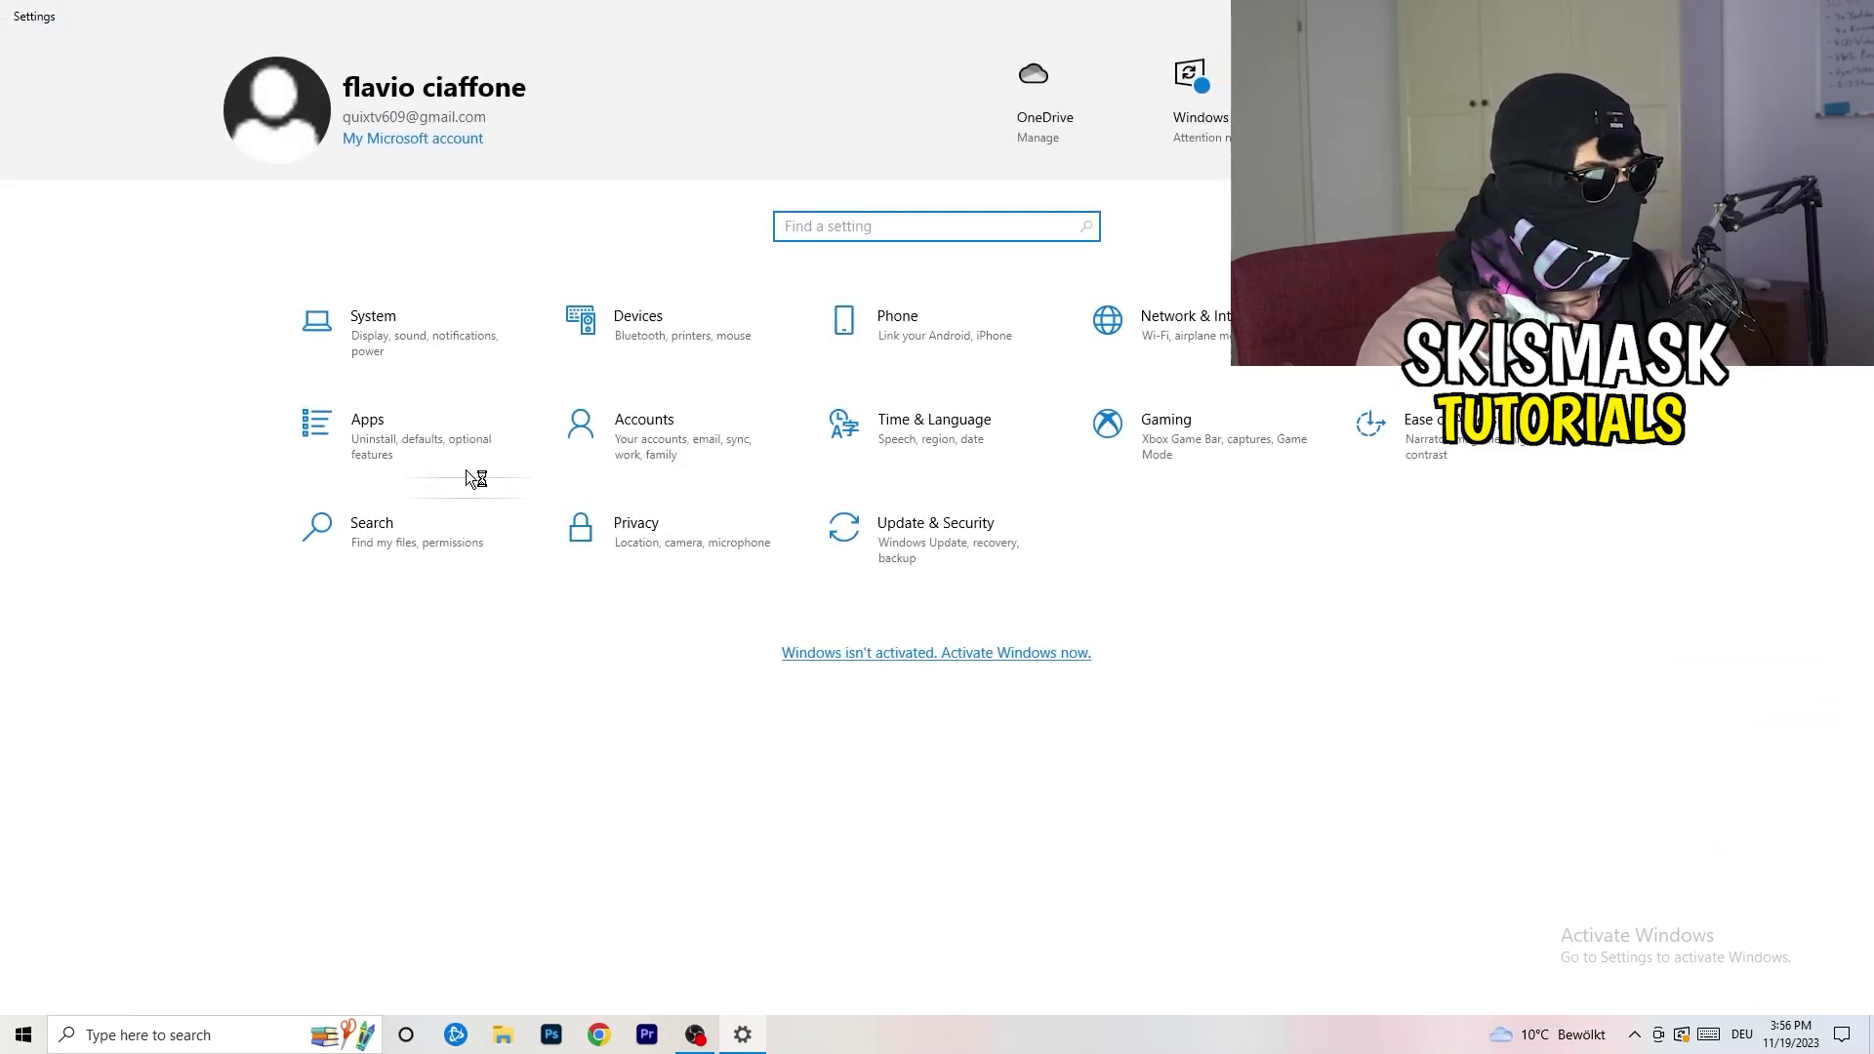
pyautogui.click(390, 332)
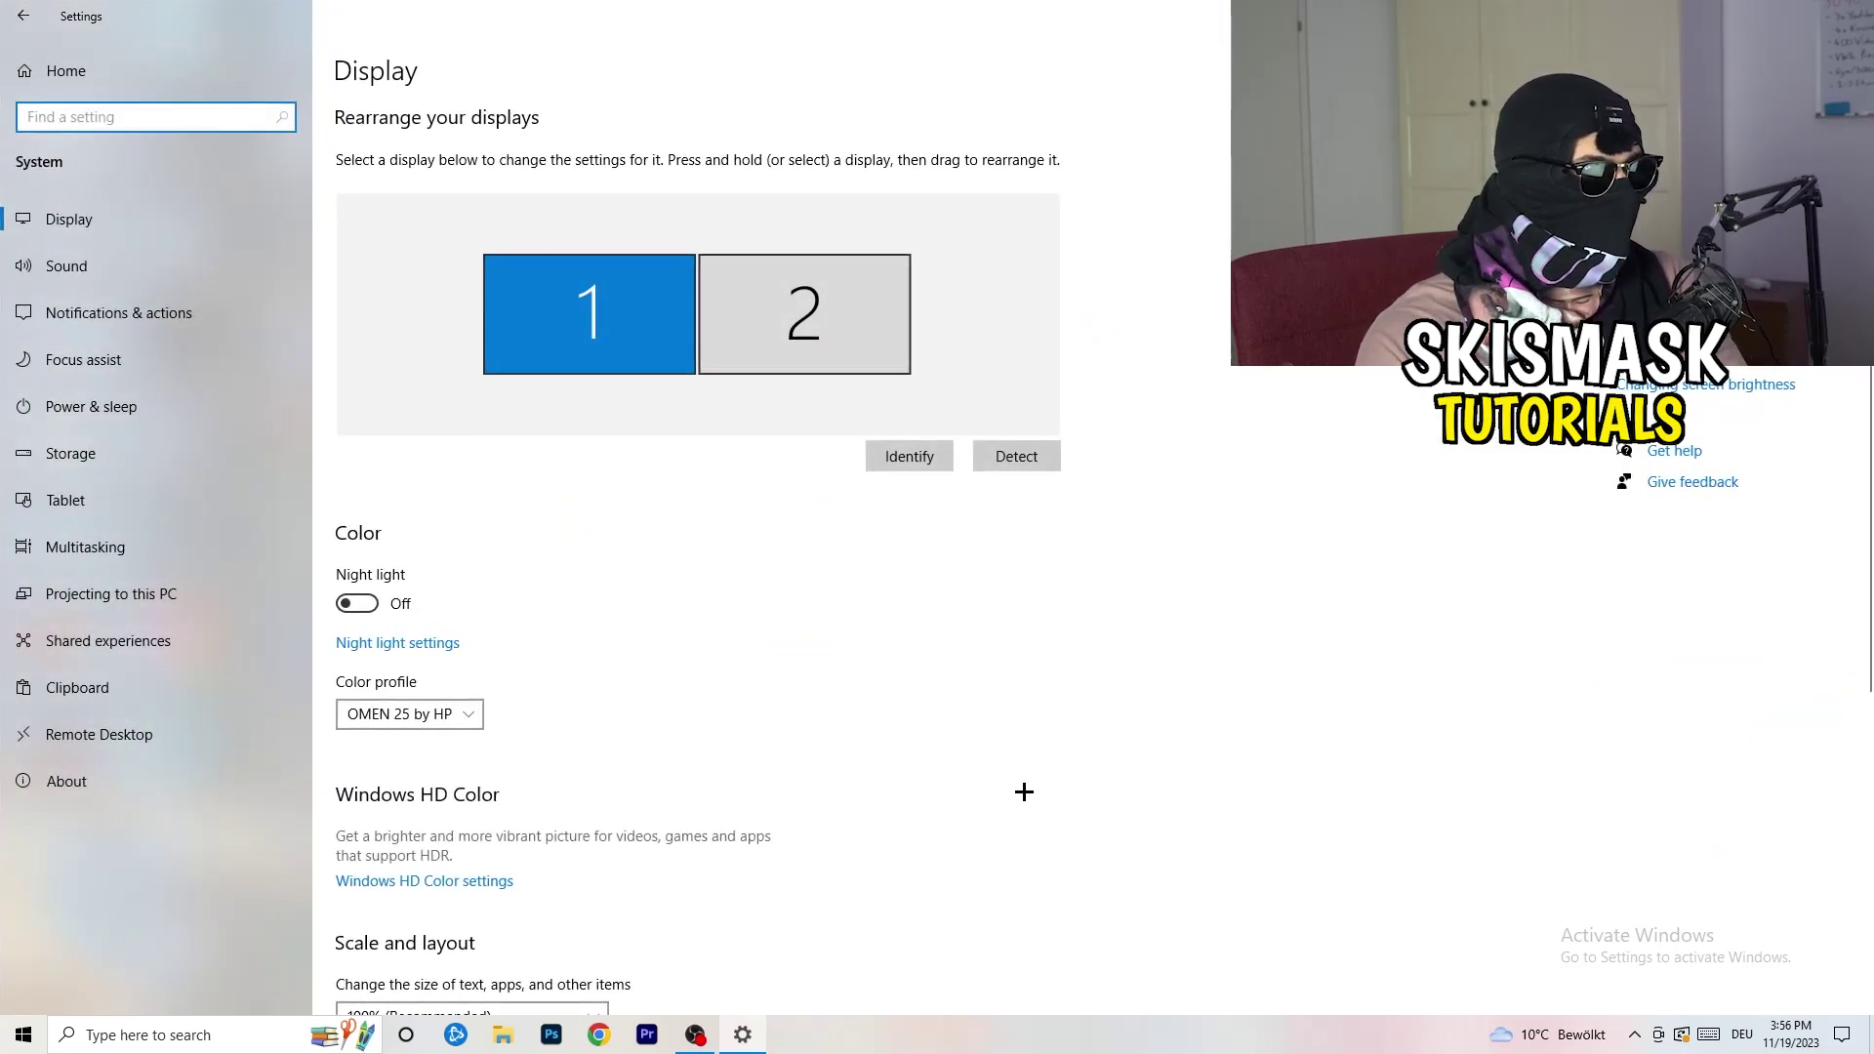
pyautogui.click(362, 75)
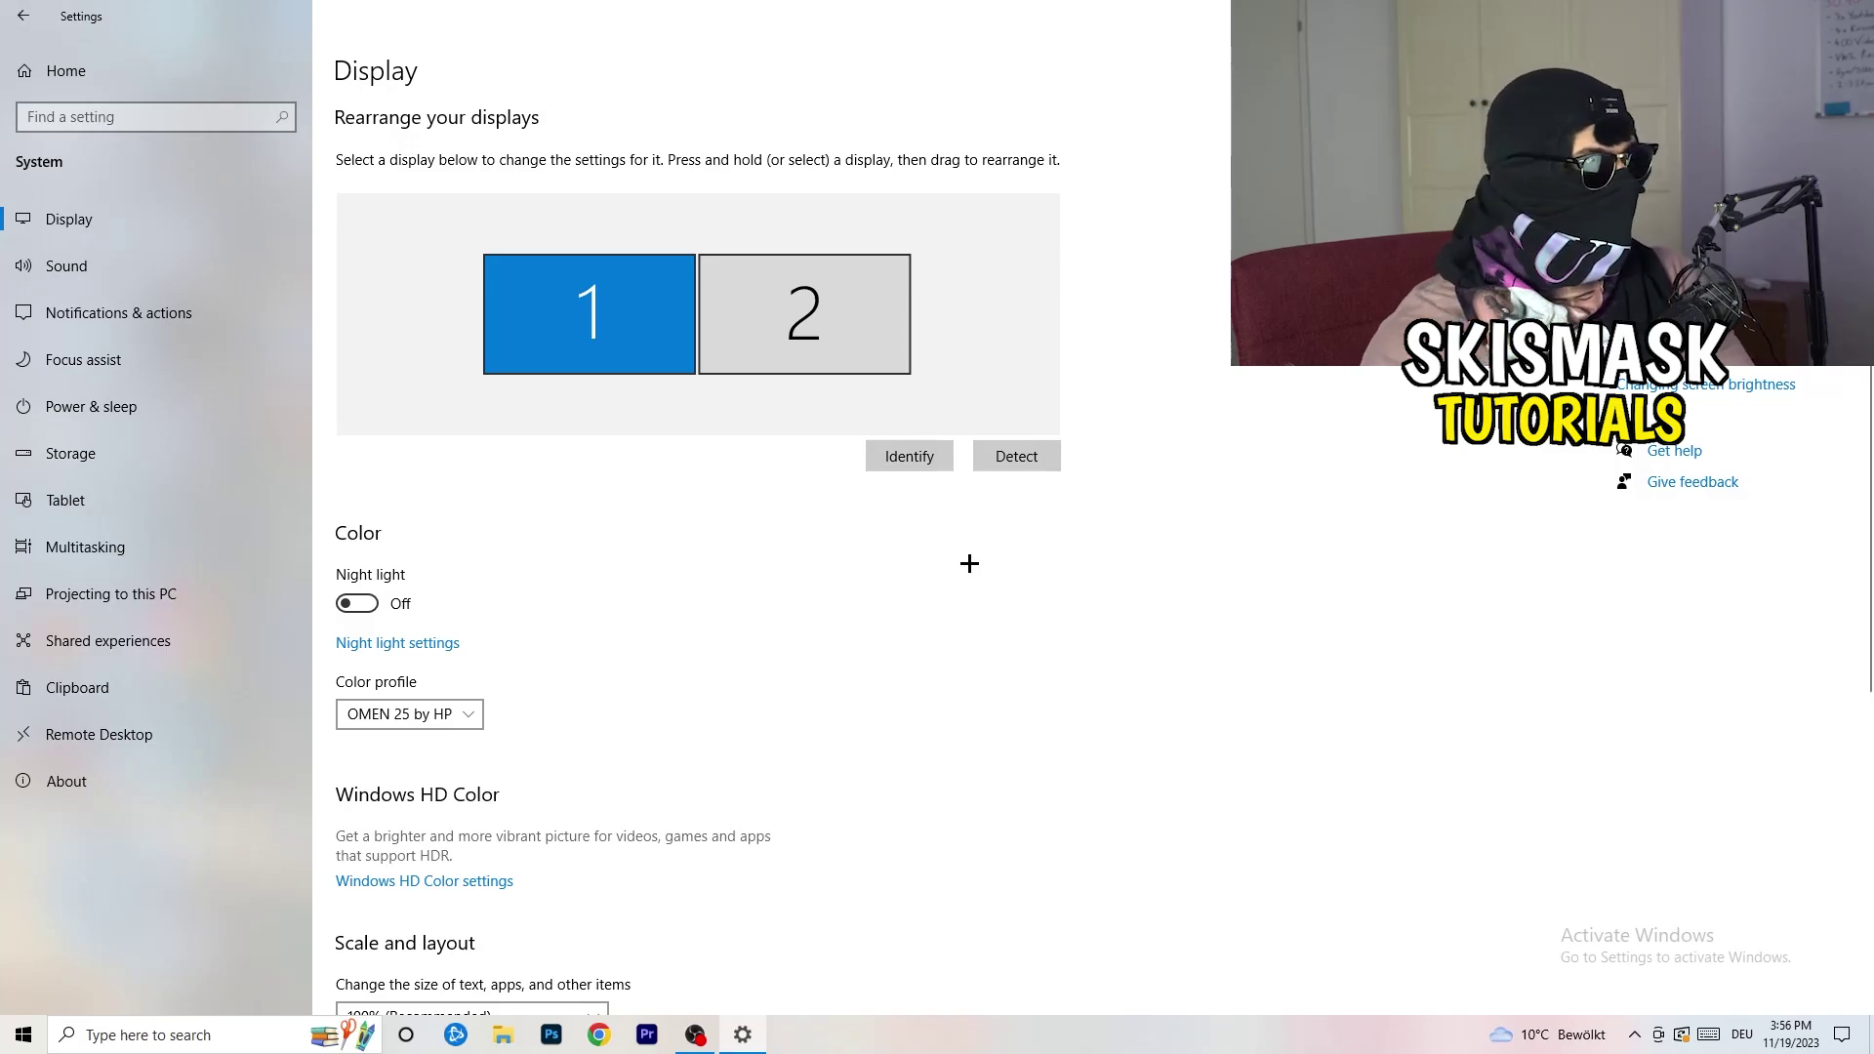
pyautogui.scroll(-3, 733, 492)
pyautogui.scroll(-2, 733, 492)
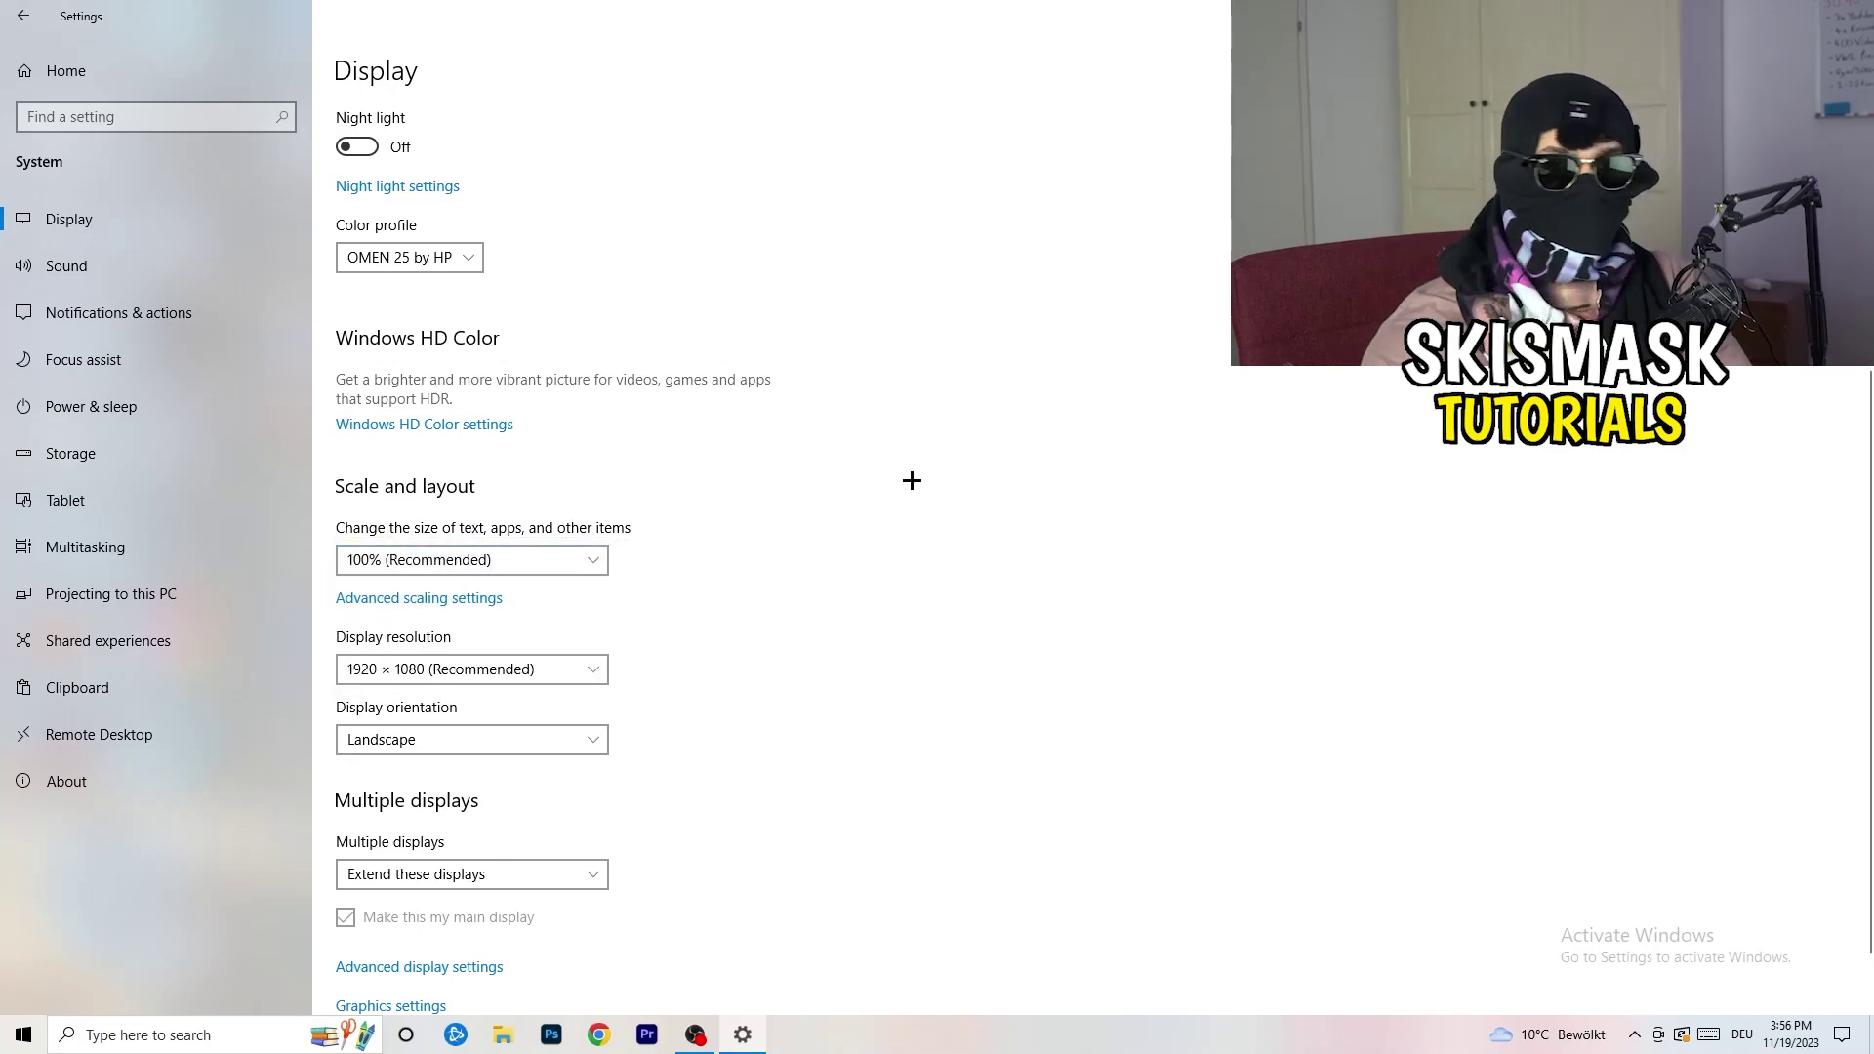
pyautogui.scroll(-2, 449, 532)
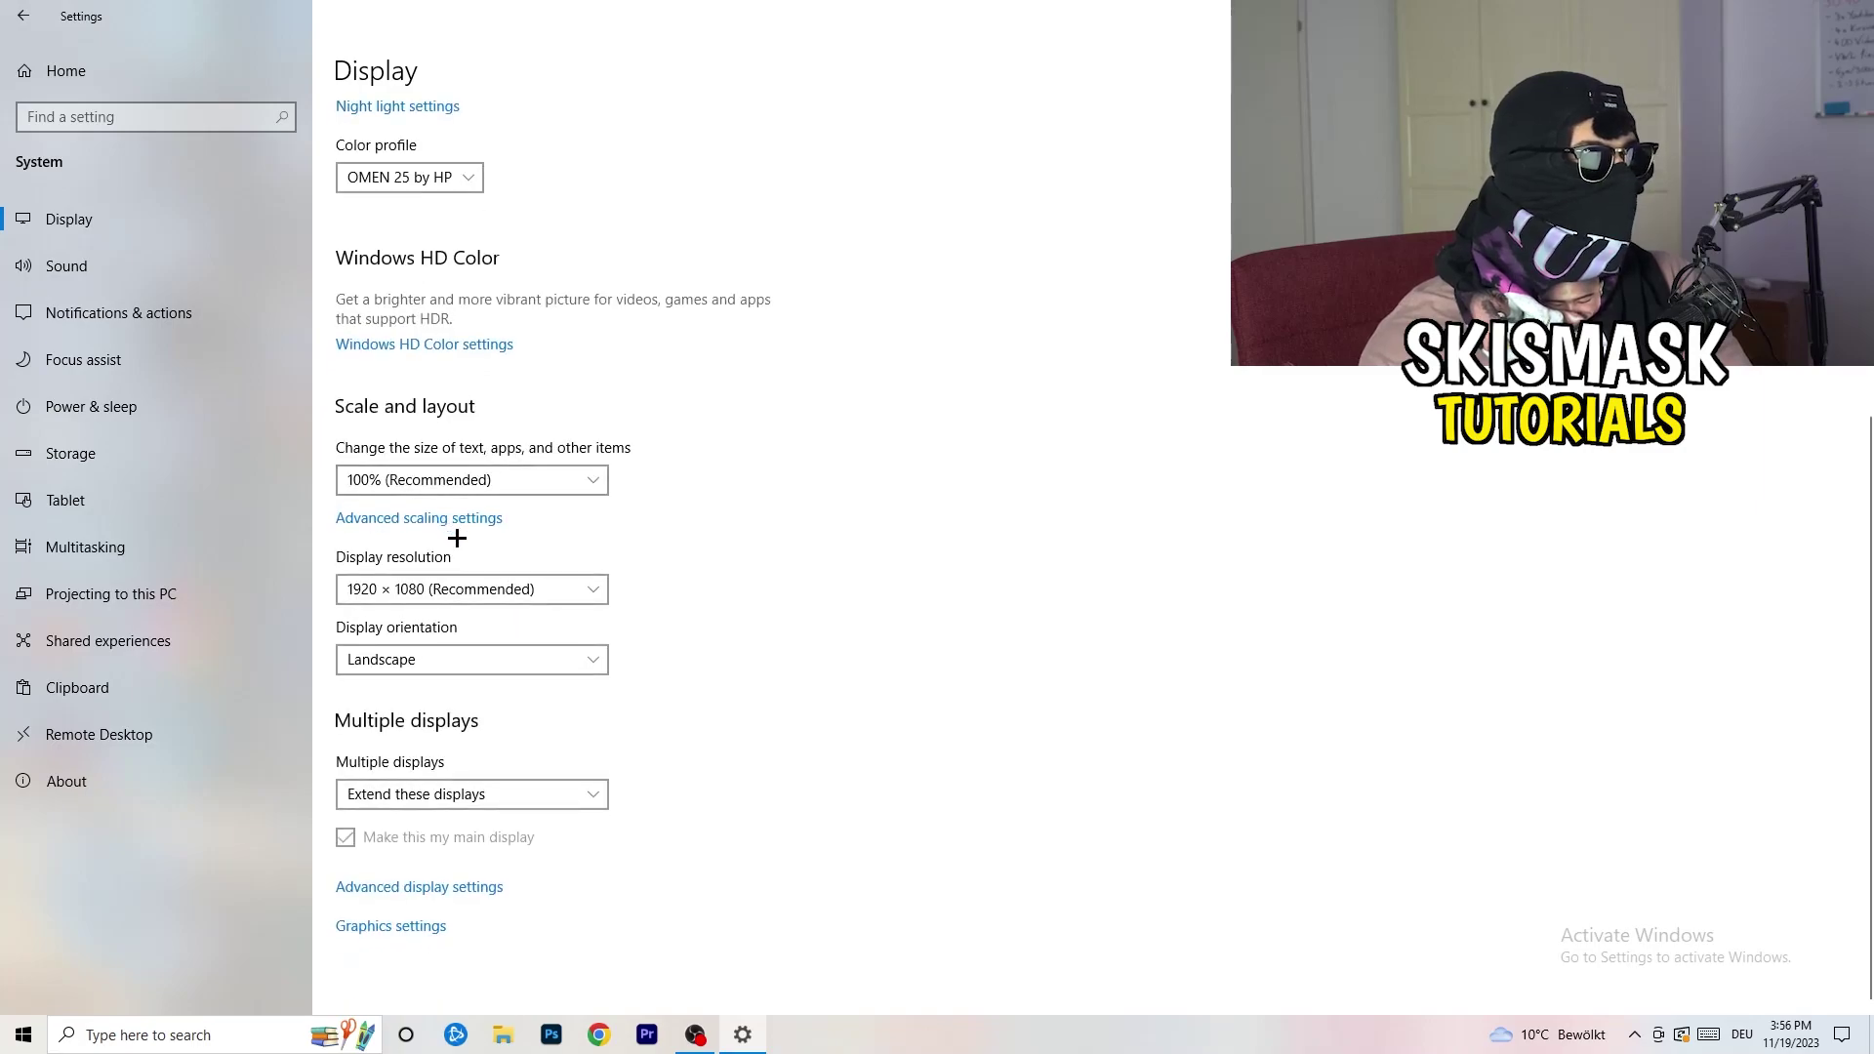
pyautogui.click(506, 598)
pyautogui.click(944, 539)
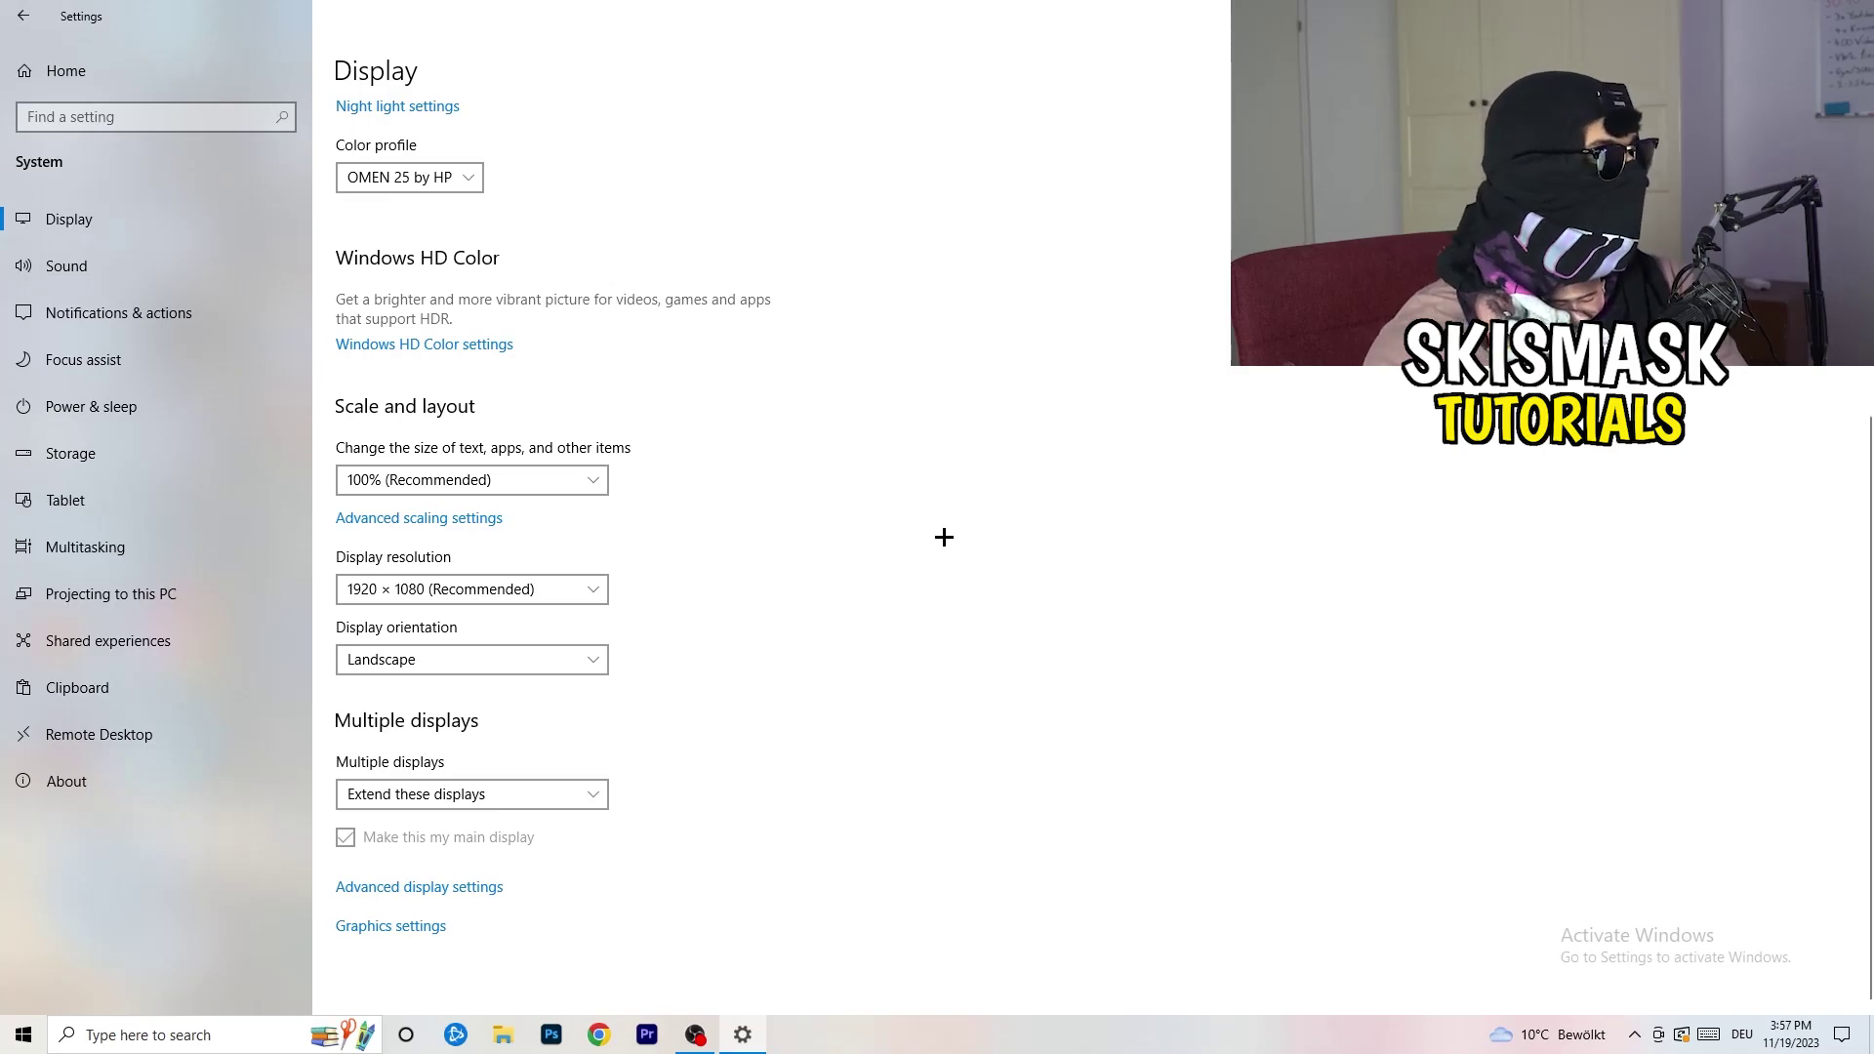
# Open the additional power settings from Power & sleep, review the preferred and additional power plans, and close Power Options.
pyautogui.click(125, 409)
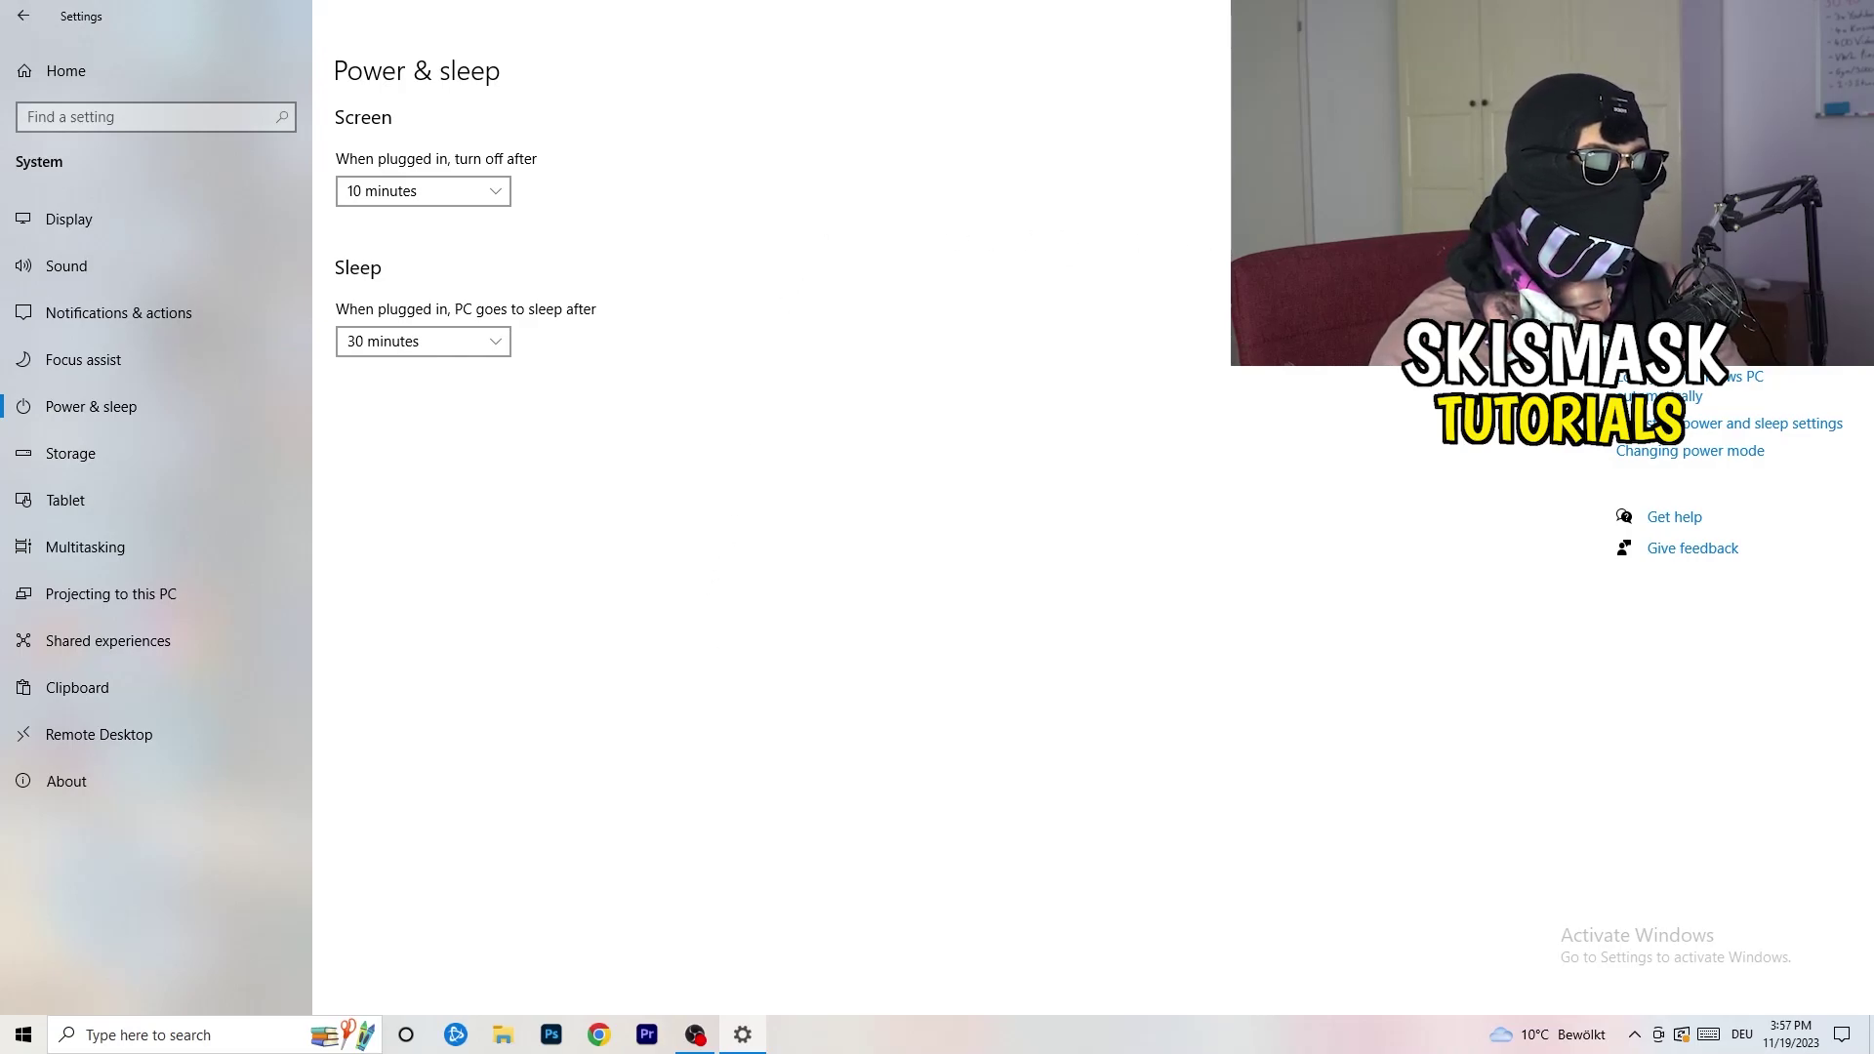
pyautogui.click(1694, 272)
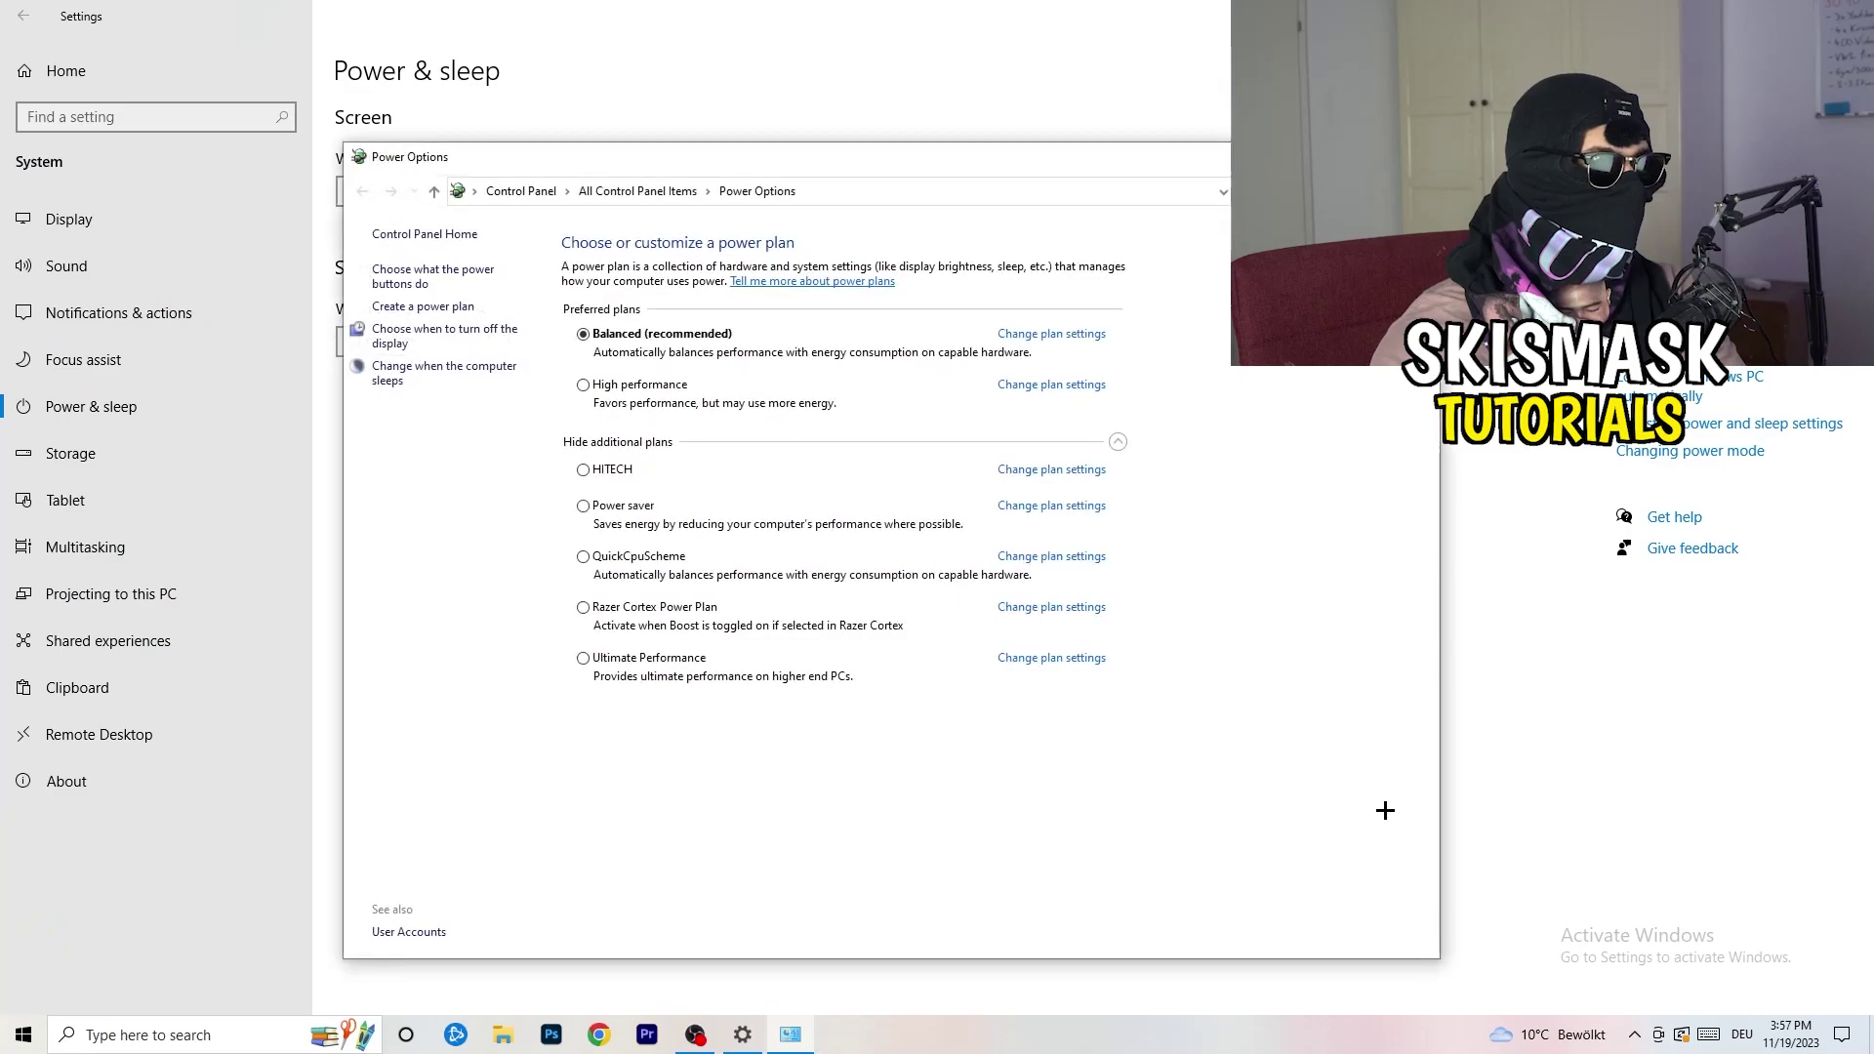
pyautogui.click(1119, 443)
pyautogui.click(1119, 442)
pyautogui.click(1122, 442)
pyautogui.click(1123, 442)
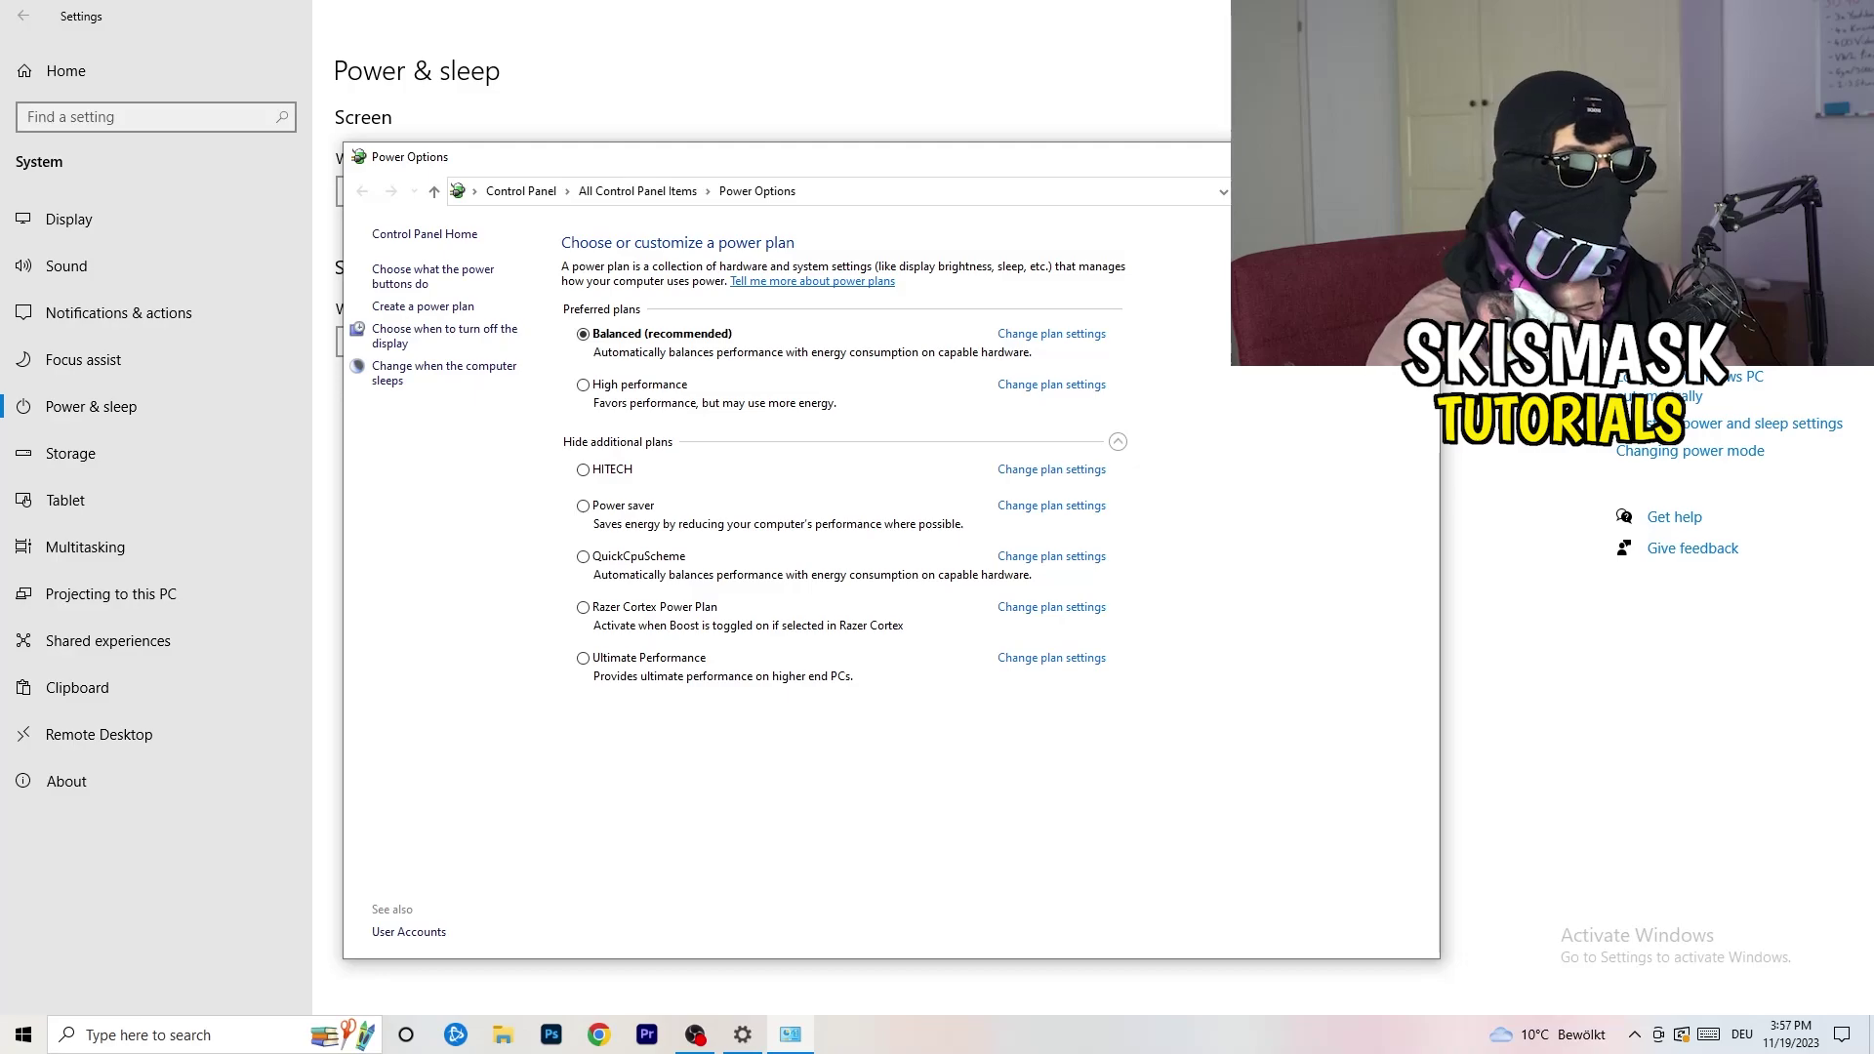
pyautogui.click(1417, 158)
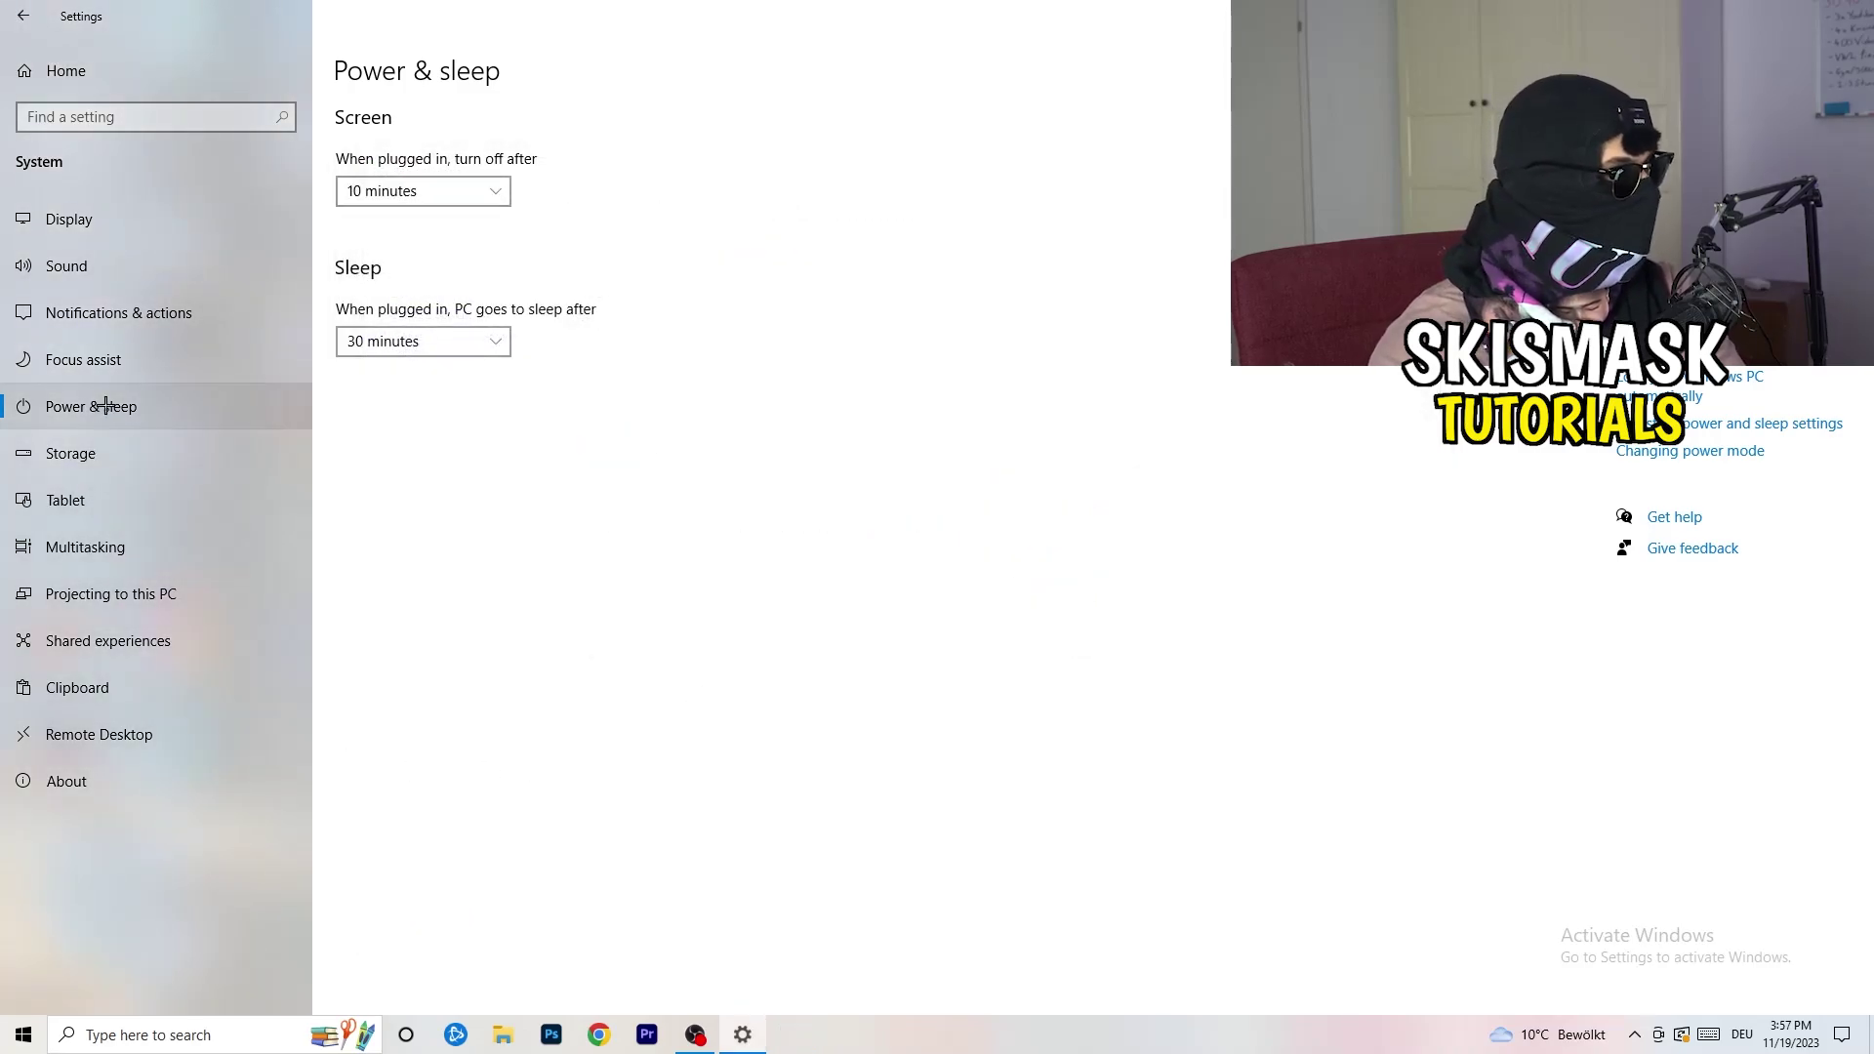
# Review the Storage Sense schedule, temporary file and cleanup options in the Storage settings, and close Settings.
pyautogui.click(115, 454)
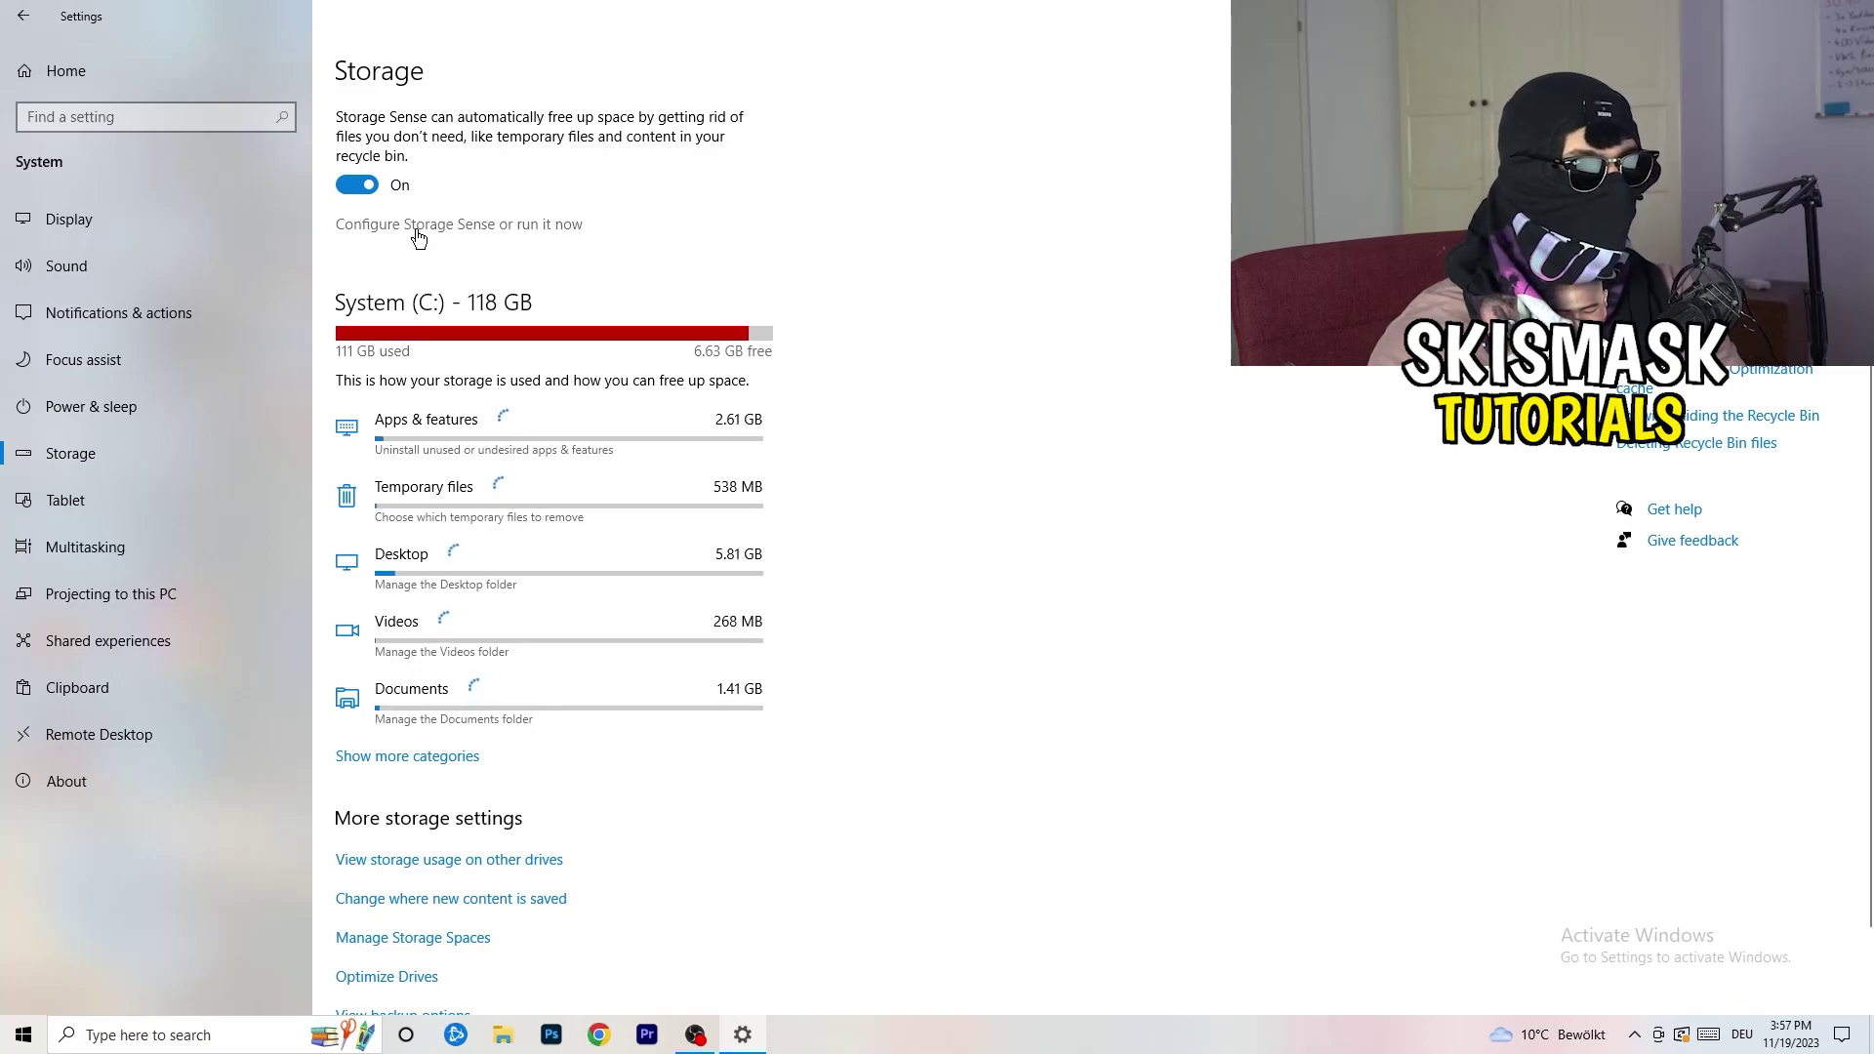
pyautogui.click(419, 227)
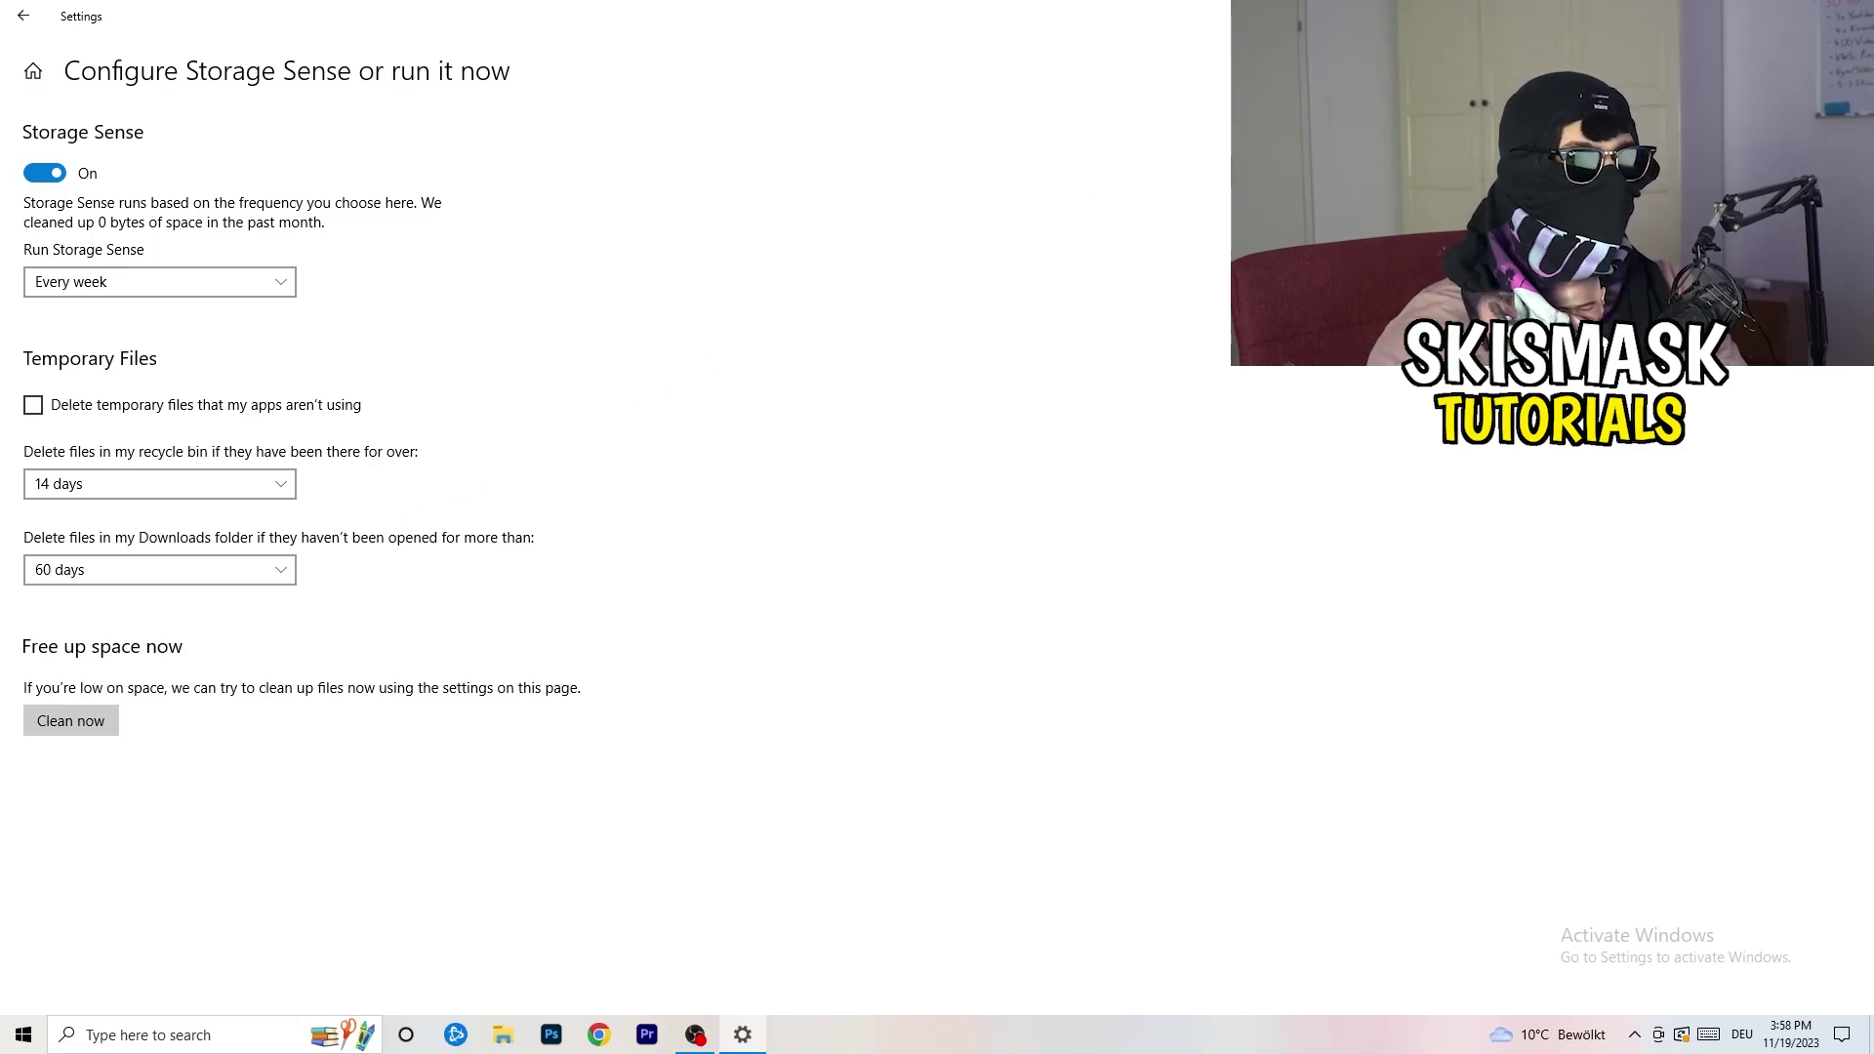
pyautogui.click(1852, 14)
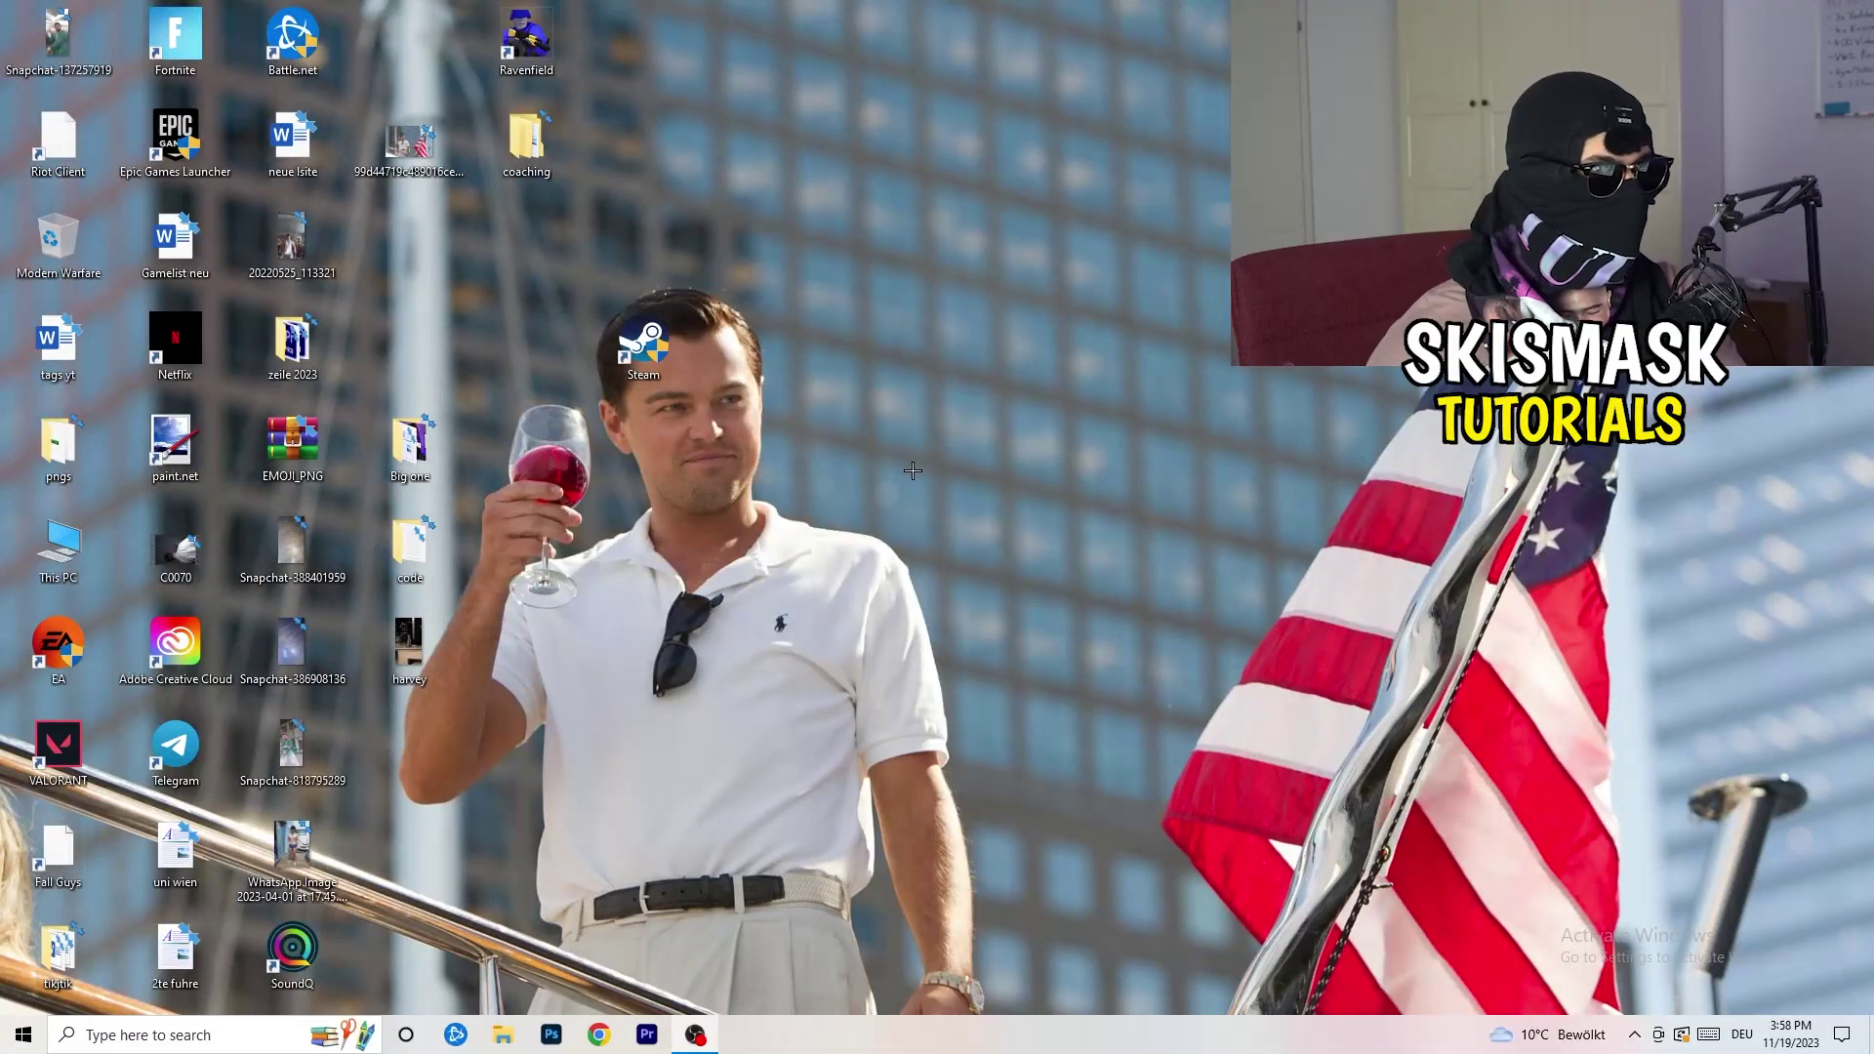